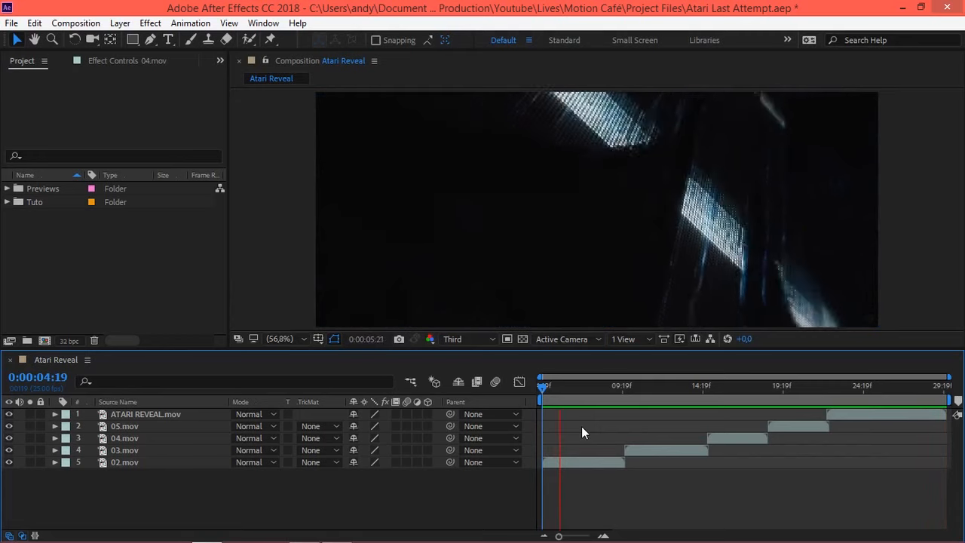
# - Scrub through the Atari Reveal composition to review its clips
pyautogui.moveTo(603, 402); pyautogui.dragTo(891, 410)
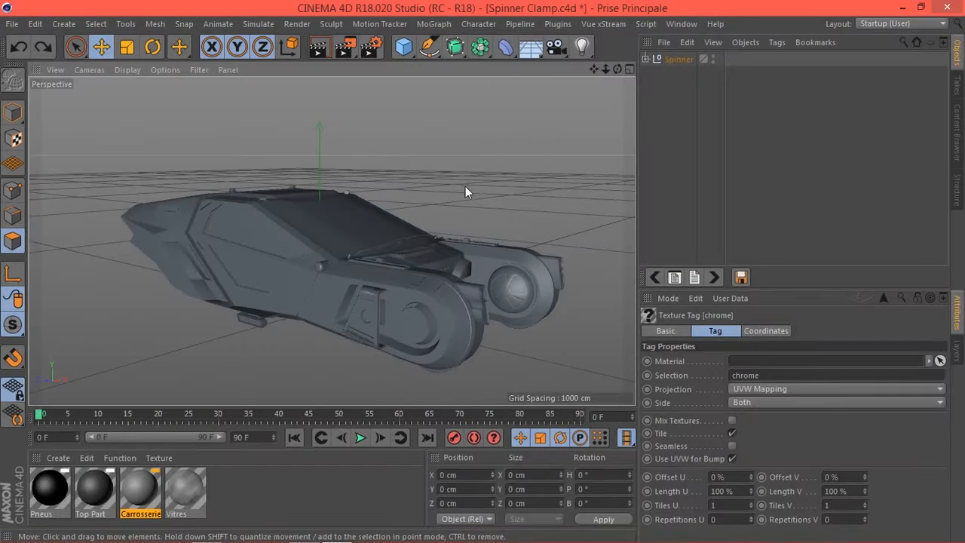
# - Switch to Cinema 4D and examine the Spinner vehicle model from the front and both sides
pyautogui.moveTo(488, 201)
pyautogui.keyDown('alt'); pyautogui.mouseDown()
pyautogui.moveTo(516, 205)
pyautogui.moveTo(473, 199)
pyautogui.mouseUp(); pyautogui.keyUp('alt')
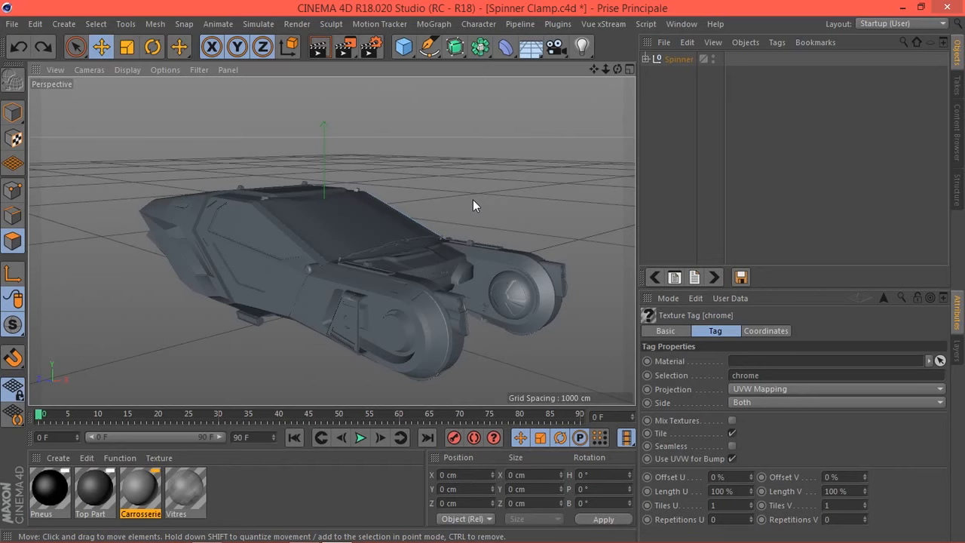
pyautogui.keyDown('alt'); pyautogui.moveTo(509, 181); pyautogui.dragTo(209, 203); pyautogui.keyUp('alt')
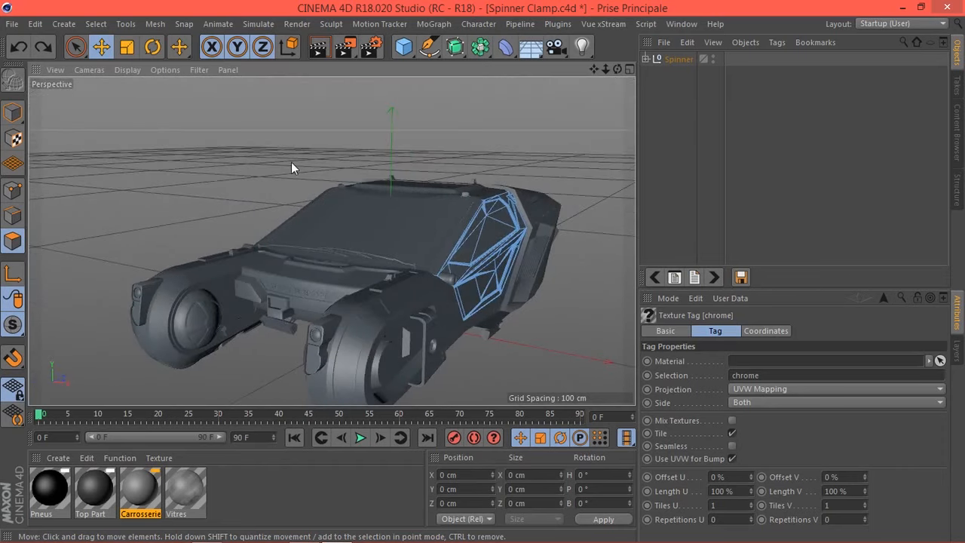
pyautogui.keyDown('alt'); pyautogui.moveTo(256, 175); pyautogui.dragTo(301, 204); pyautogui.keyUp('alt')
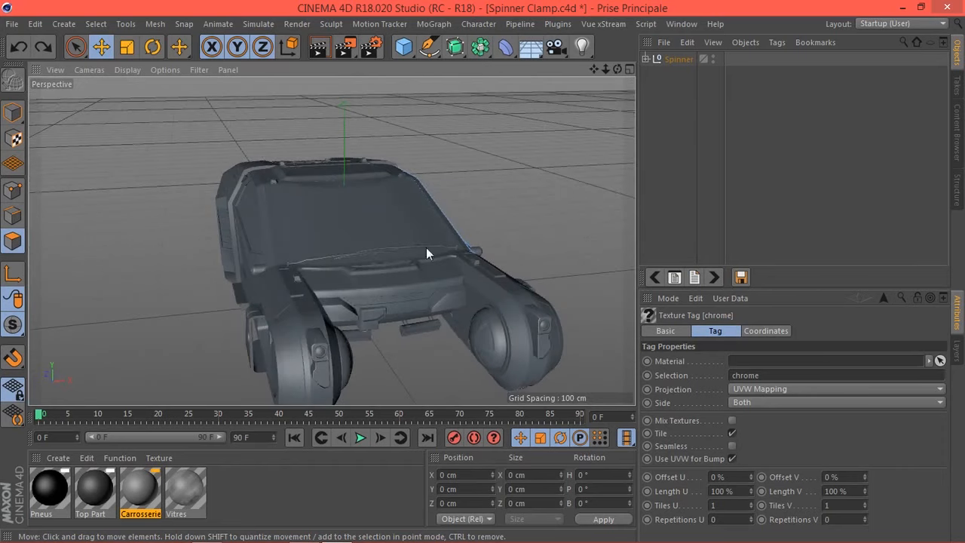
pyautogui.keyDown('alt'); pyautogui.moveTo(499, 264); pyautogui.dragTo(458, 225); pyautogui.keyUp('alt')
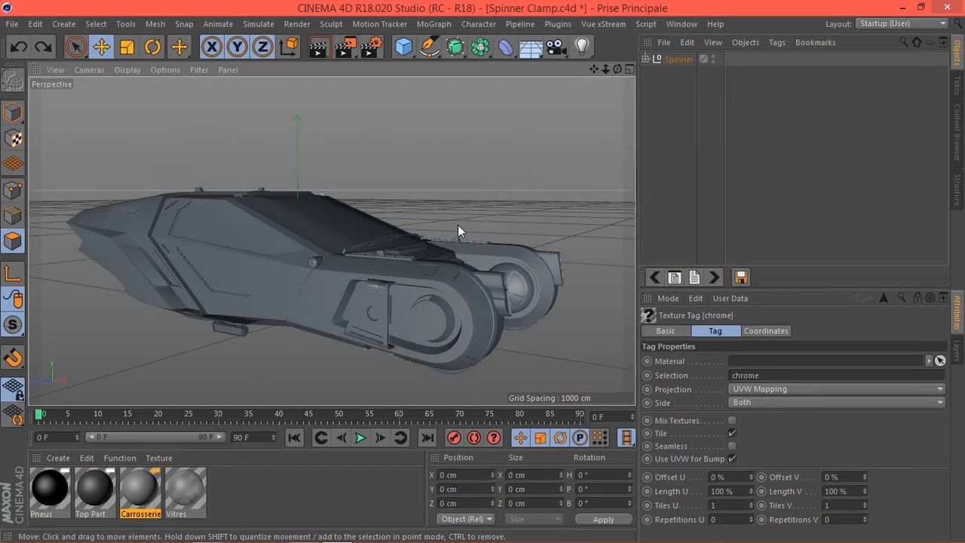
pyautogui.keyDown('alt'); pyautogui.moveTo(509, 185); pyautogui.dragTo(632, 255); pyautogui.keyUp('alt')
pyautogui.keyDown('alt'); pyautogui.moveTo(579, 273); pyautogui.dragTo(430, 220); pyautogui.keyUp('alt')
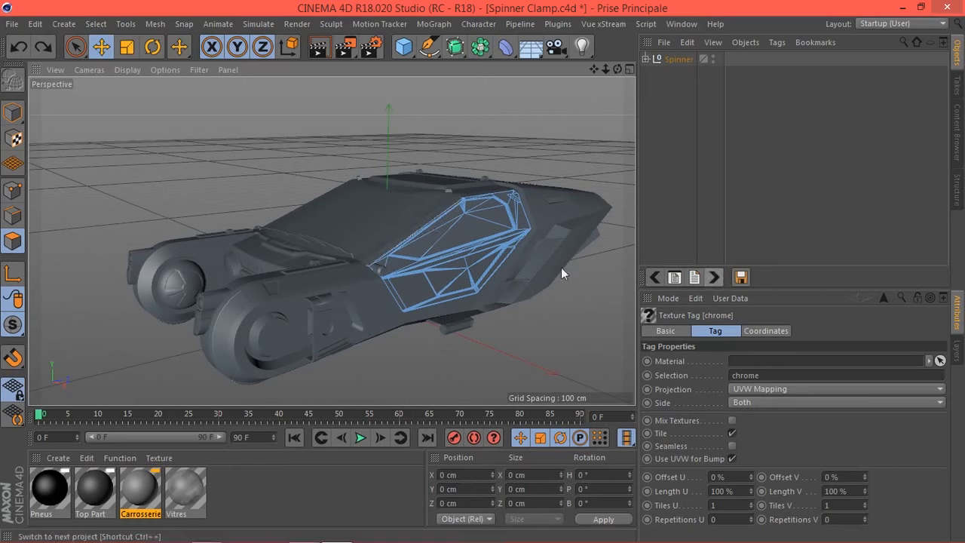
pyautogui.keyDown('alt'); pyautogui.moveTo(515, 354); pyautogui.dragTo(584, 346); pyautogui.keyUp('alt')
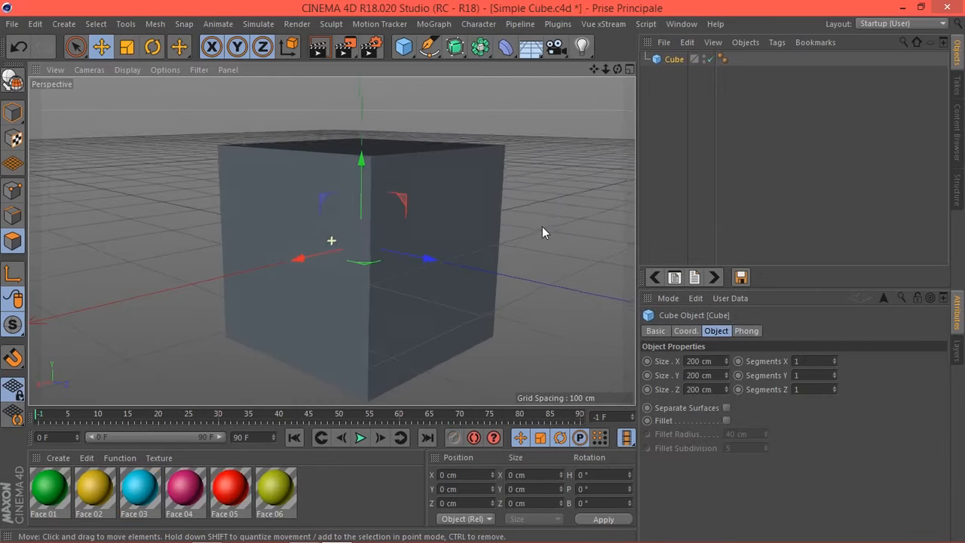
# - Examine the simple cube scene from above and at eye level
pyautogui.moveTo(527, 235)
pyautogui.keyDown('alt'); pyautogui.mouseDown()
pyautogui.moveTo(563, 243)
pyautogui.moveTo(543, 245)
pyautogui.mouseUp(); pyautogui.keyUp('alt')
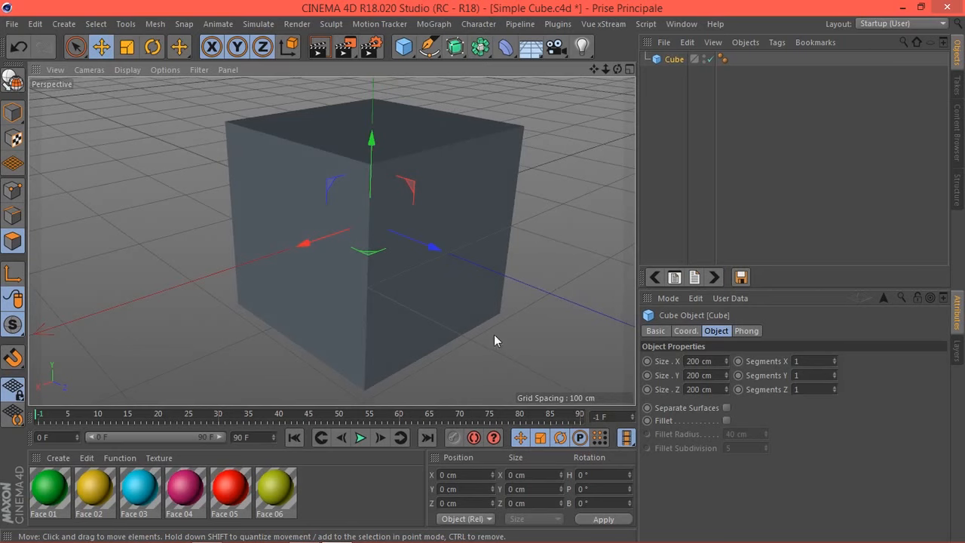
pyautogui.keyDown('alt'); pyautogui.moveTo(494, 341); pyautogui.dragTo(498, 314); pyautogui.keyUp('alt')
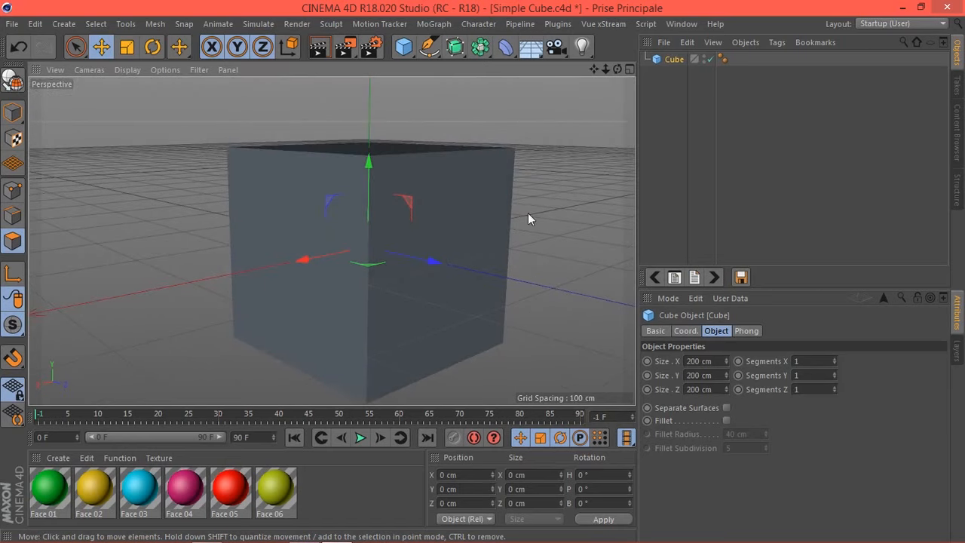
pyautogui.keyDown('alt'); pyautogui.moveTo(496, 221); pyautogui.dragTo(527, 255); pyautogui.keyUp('alt')
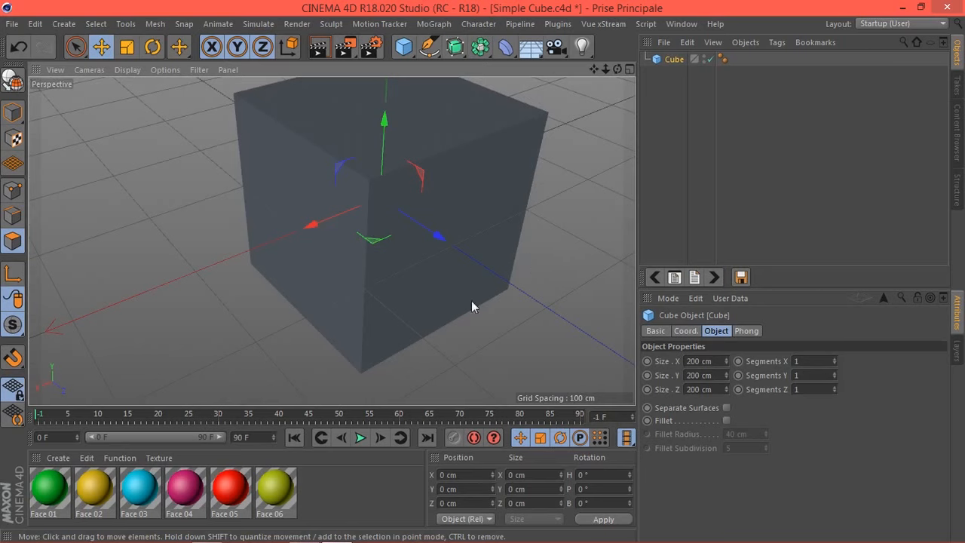
pyautogui.keyDown('alt'); pyautogui.moveTo(479, 320); pyautogui.dragTo(483, 310); pyautogui.keyUp('alt')
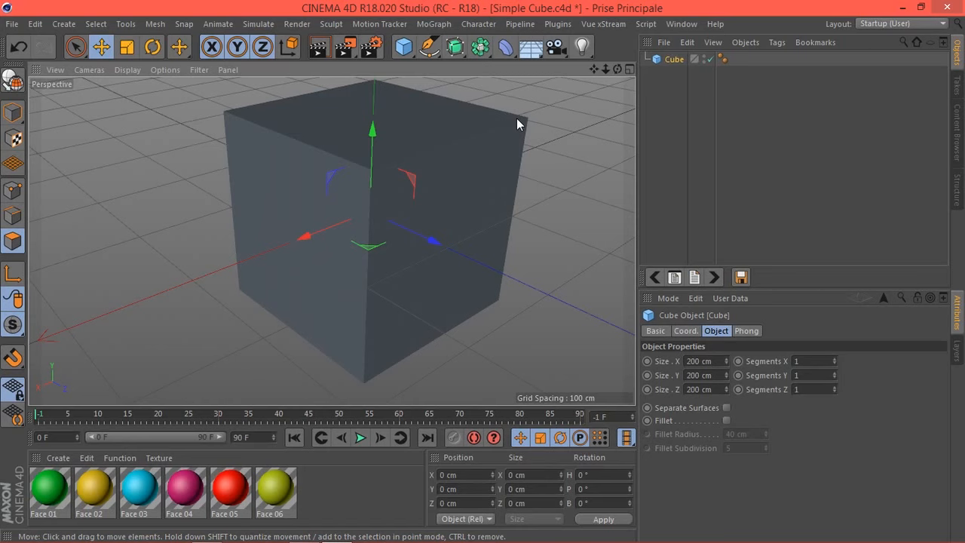
pyautogui.keyDown('alt'); pyautogui.moveTo(467, 276); pyautogui.dragTo(491, 328); pyautogui.keyUp('alt')
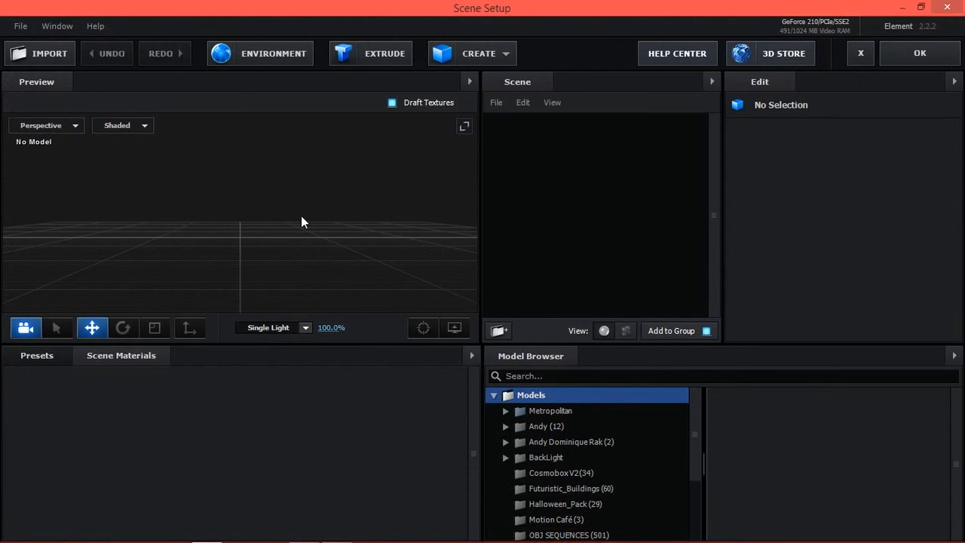
# - Create a box model in Element's Scene Setup
pyautogui.moveTo(308, 221); pyautogui.dragTo(286, 216)
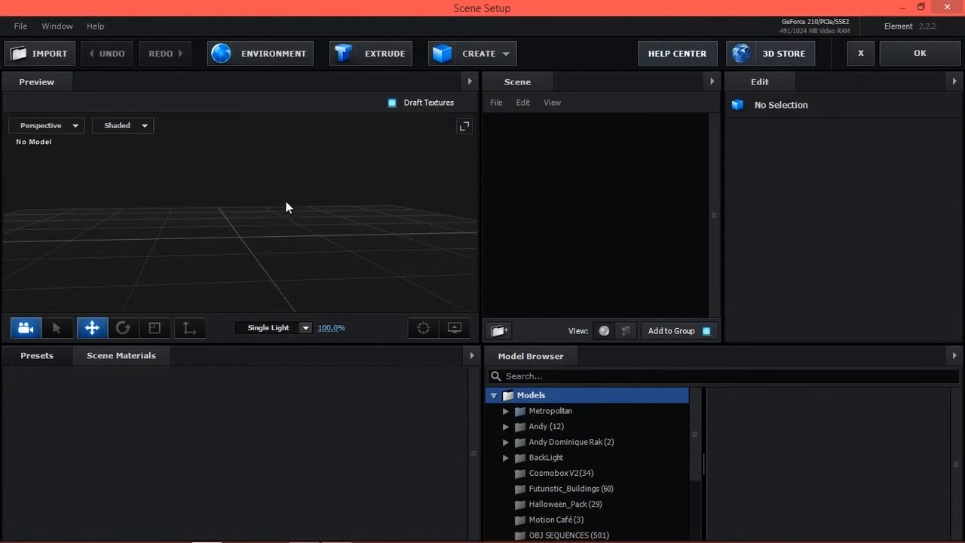
pyautogui.click(492, 54)
pyautogui.click(456, 88)
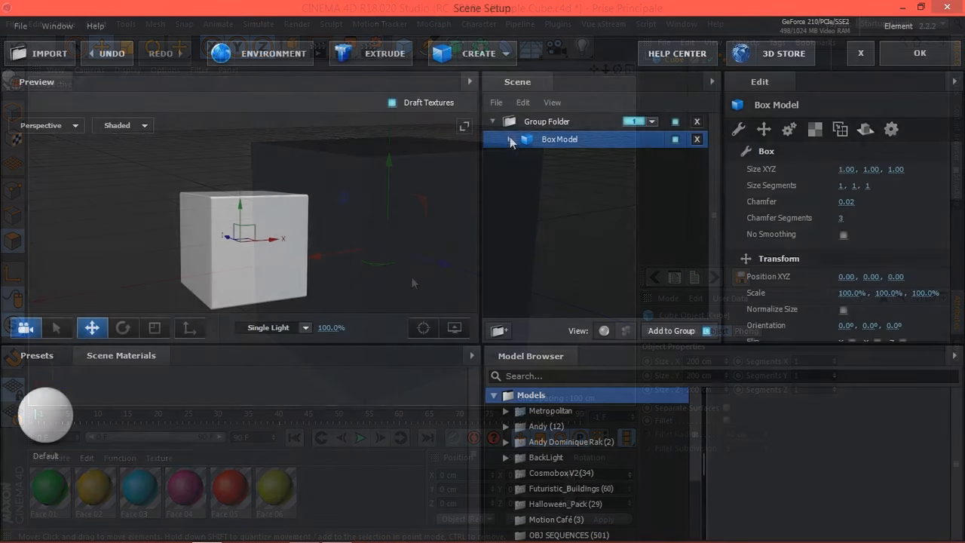
# - Expand the Box Model and toggle the visibility of its Default material off and on
pyautogui.click(511, 138)
pyautogui.click(589, 157)
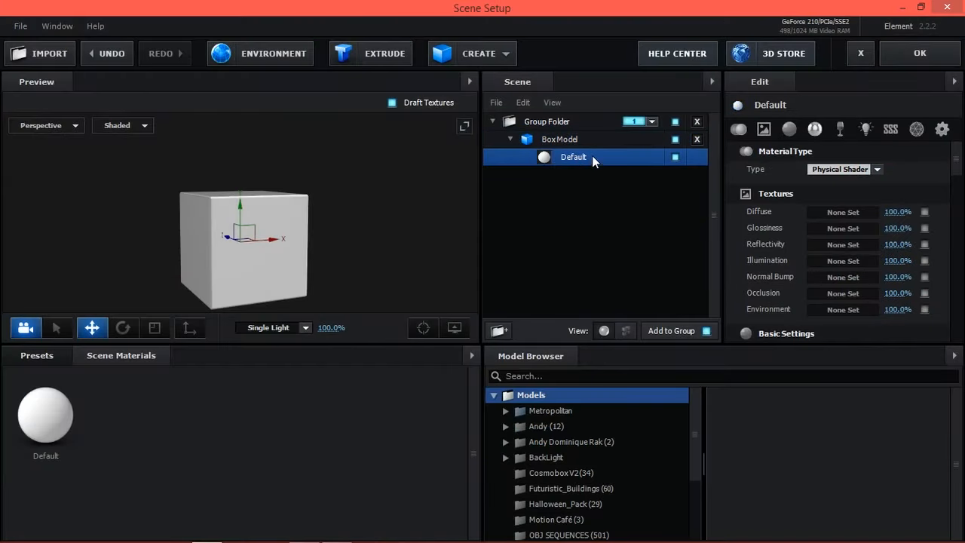
pyautogui.click(676, 158)
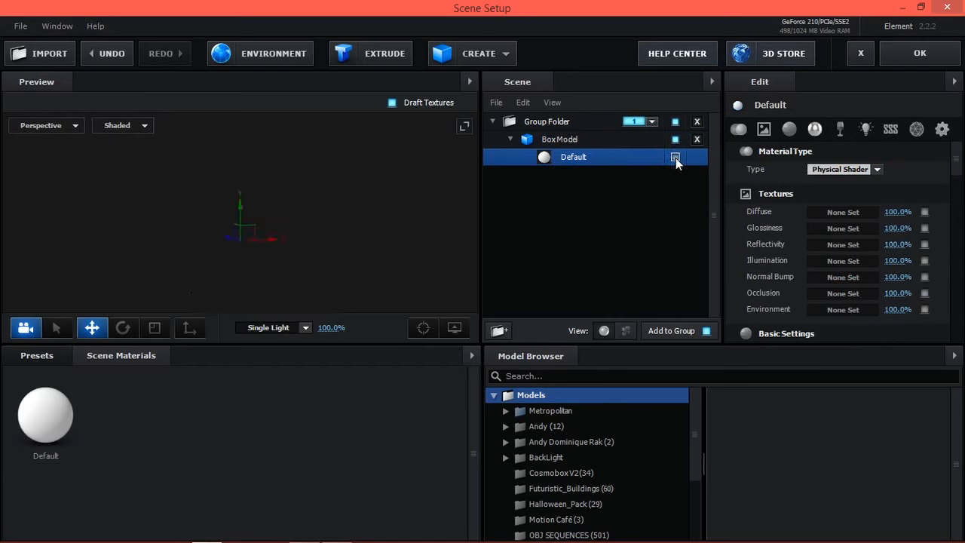
pyautogui.click(676, 157)
pyautogui.click(675, 158)
pyautogui.click(676, 157)
# - Show the scene by mesh parts, toggle the material under Box, and return to the materials view
pyautogui.click(627, 331)
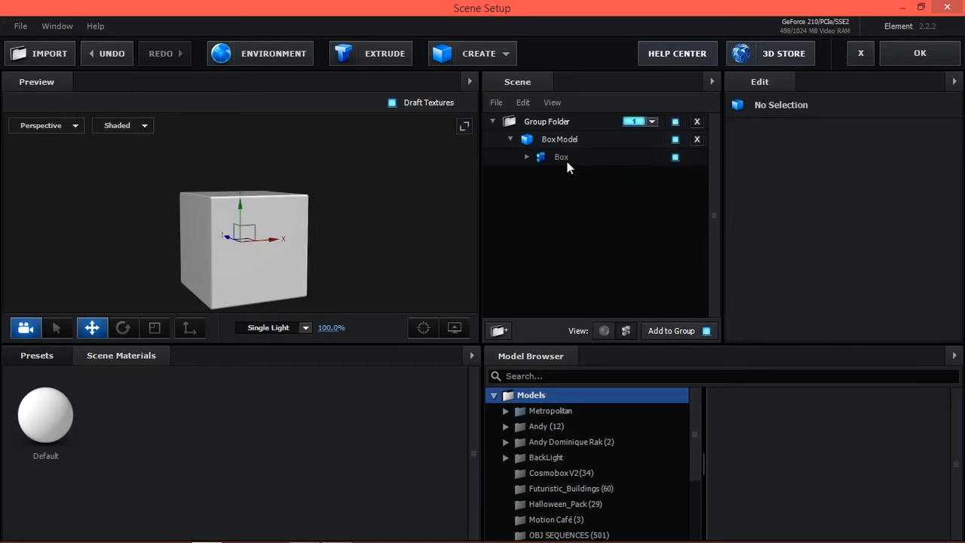
pyautogui.click(529, 158)
pyautogui.click(676, 175)
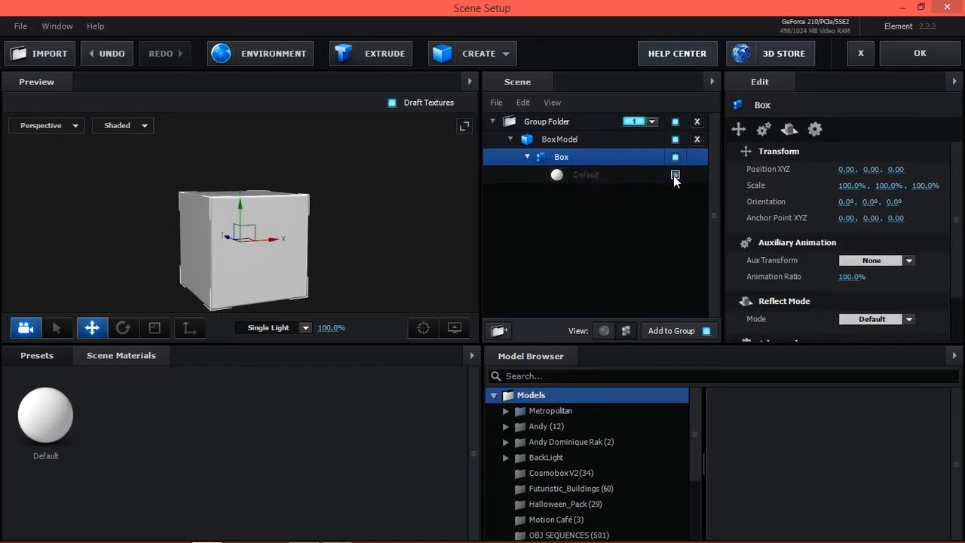
pyautogui.click(675, 175)
pyautogui.click(604, 331)
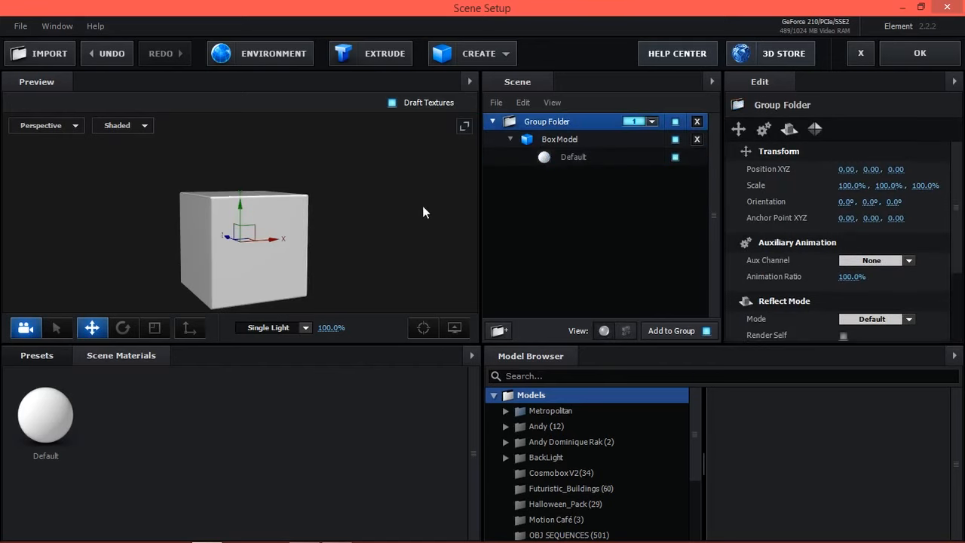
# - Apply a material preset to the box model
pyautogui.moveTo(403, 235); pyautogui.dragTo(290, 263)
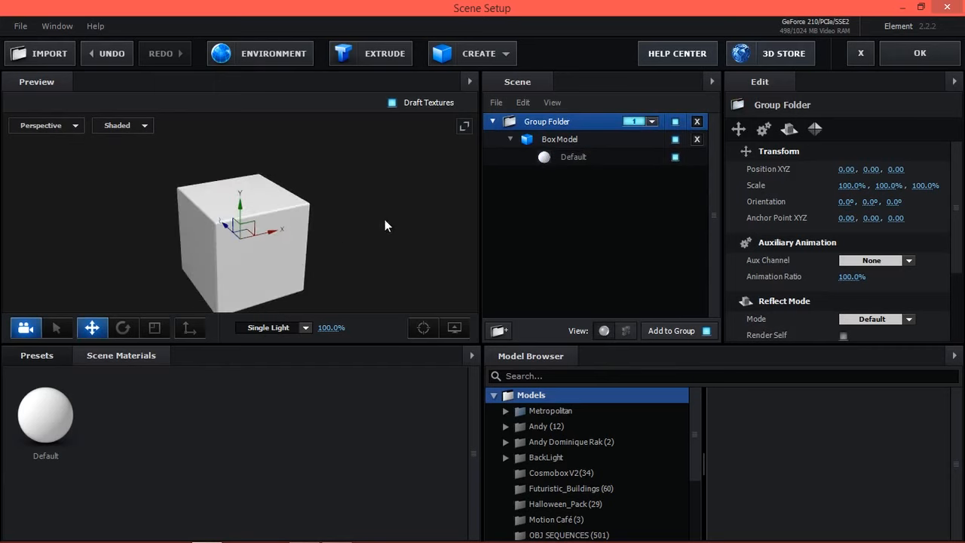
pyautogui.moveTo(396, 218); pyautogui.dragTo(410, 205)
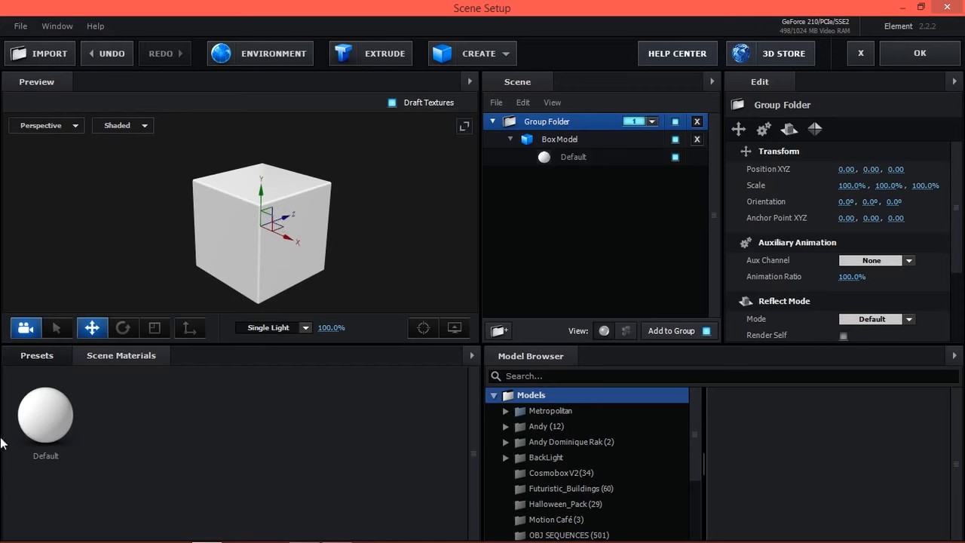
pyautogui.click(41, 356)
pyautogui.moveTo(266, 496); pyautogui.dragTo(273, 240)
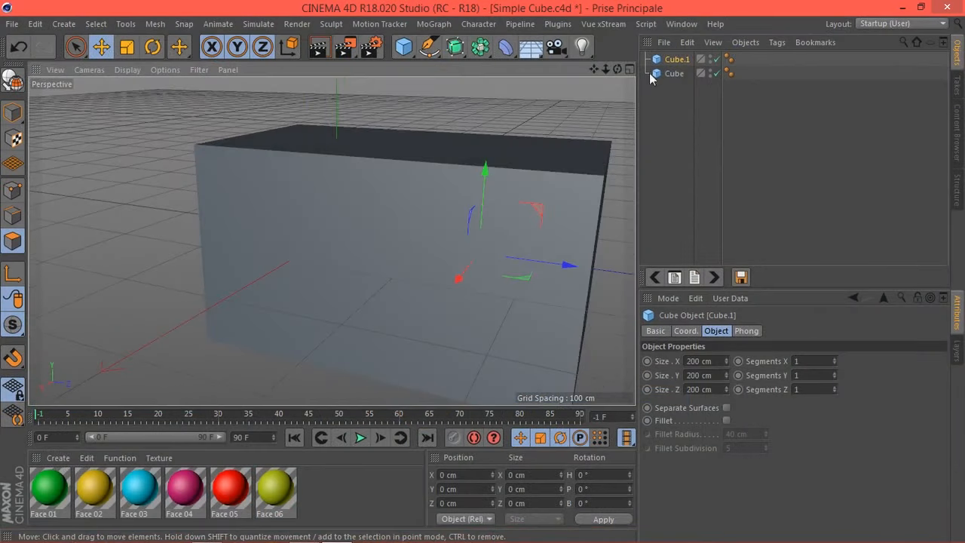
# - In Cinema 4D, delete Cube.1 and convert the remaining cube to an editable polygon object
pyautogui.click(674, 60)
pyautogui.press('Delete')
pyautogui.click(673, 61)
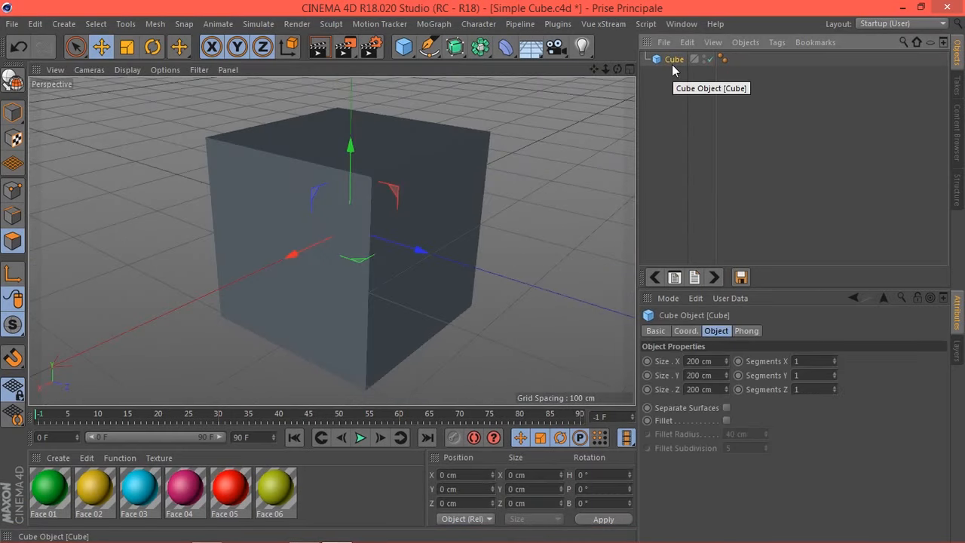
pyautogui.press('c')
pyautogui.click(13, 240)
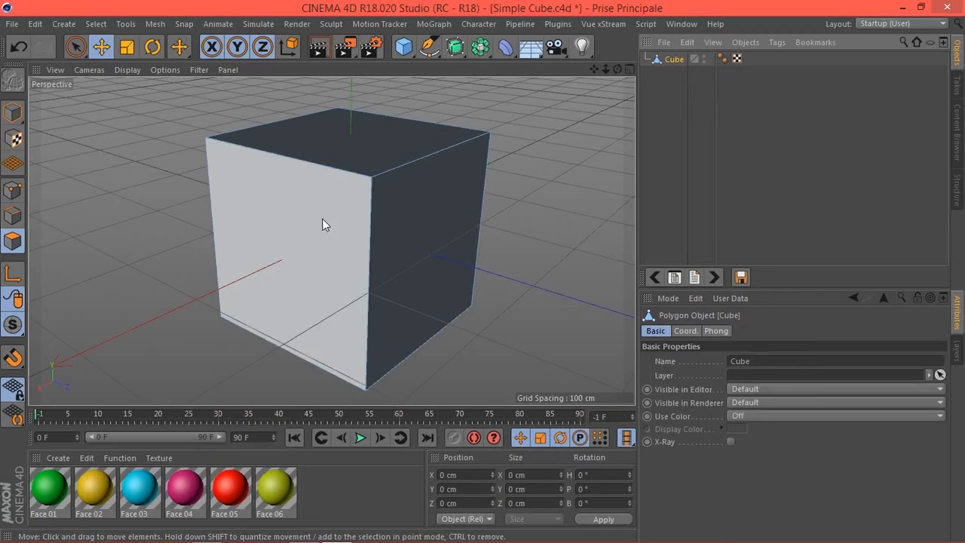
# - Select the cube's single +X side face and assign the green Face 01 material to it
pyautogui.click(437, 219)
pyautogui.click(391, 138)
pyautogui.click(434, 234)
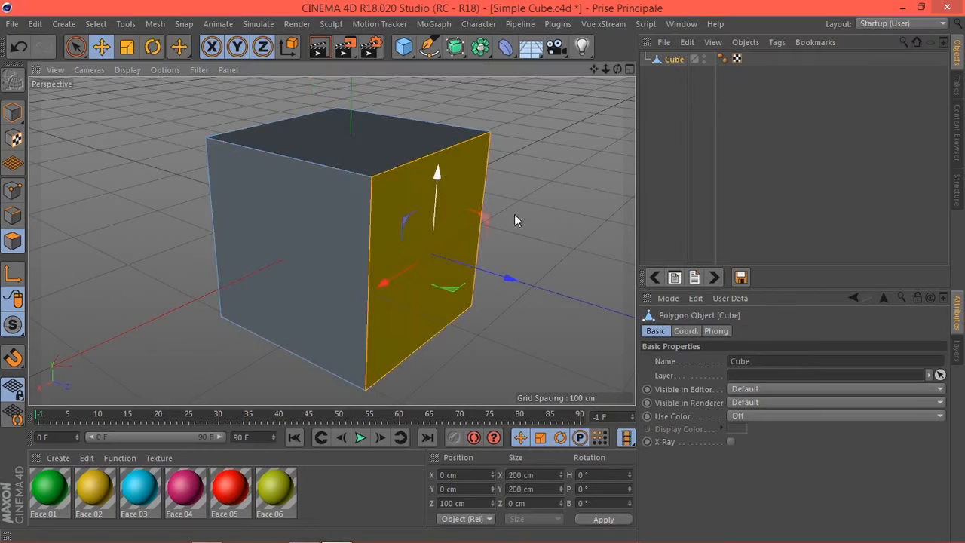
pyautogui.keyDown('alt'); pyautogui.moveTo(497, 202); pyautogui.dragTo(283, 259); pyautogui.keyUp('alt')
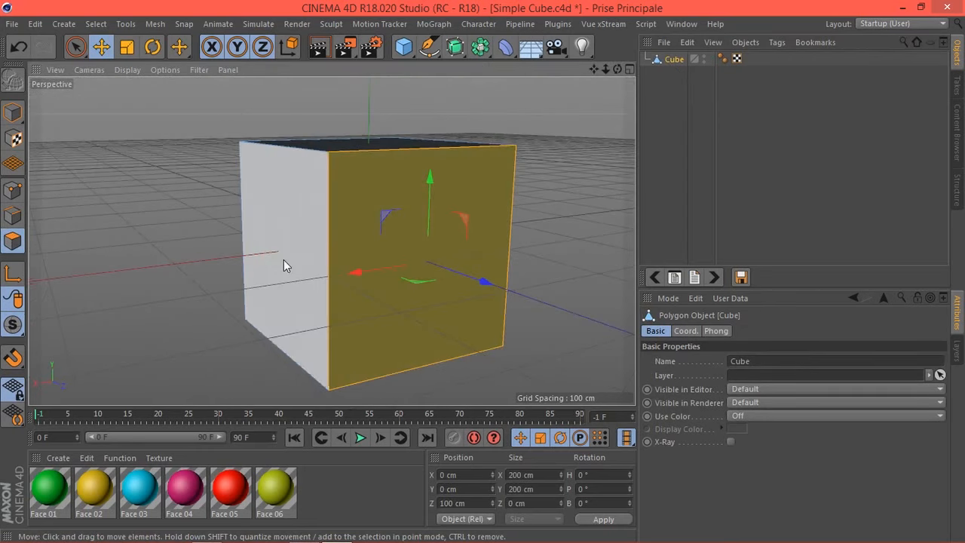
pyautogui.click(284, 260)
pyautogui.moveTo(54, 504); pyautogui.dragTo(262, 277)
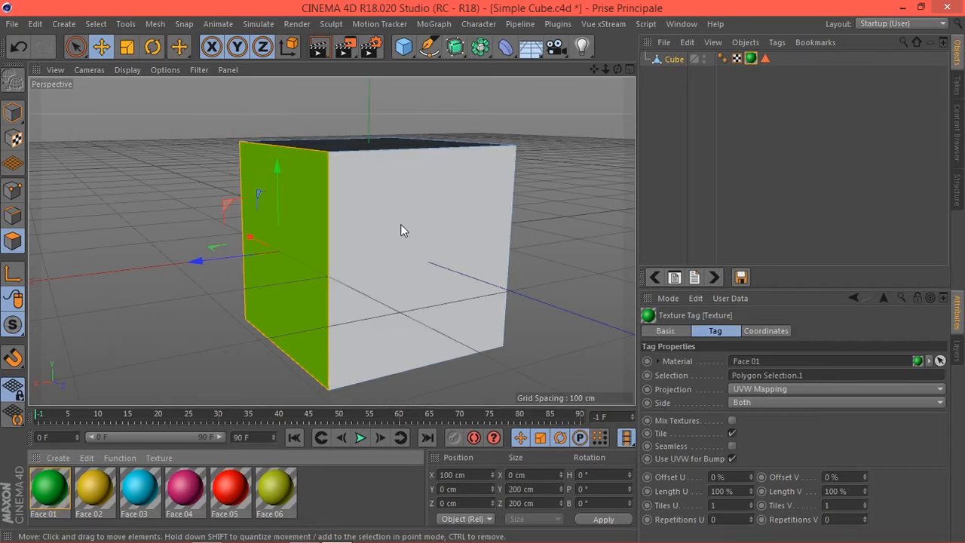
# - Assign the Face 02 material to the +Z side face and Face 03 to the side opposite the green face
pyautogui.click(400, 224)
pyautogui.moveTo(374, 274); pyautogui.dragTo(374, 274)
pyautogui.keyDown('alt'); pyautogui.moveTo(634, 241); pyautogui.dragTo(470, 285); pyautogui.keyUp('alt')
pyautogui.click(469, 292)
pyautogui.moveTo(139, 490); pyautogui.dragTo(434, 317)
# - Assign the Face 04 material to the cube's top face
pyautogui.keyDown('alt'); pyautogui.moveTo(185, 210); pyautogui.dragTo(336, 227); pyautogui.keyUp('alt')
pyautogui.click(343, 193)
pyautogui.moveTo(181, 487); pyautogui.dragTo(370, 194)
# - Assign the Face 05 material to the cube's bottom face and Face 06 to the remaining side face
pyautogui.keyDown('alt'); pyautogui.moveTo(339, 230); pyautogui.dragTo(243, 319); pyautogui.keyUp('alt')
pyautogui.moveTo(275, 490); pyautogui.dragTo(339, 293)
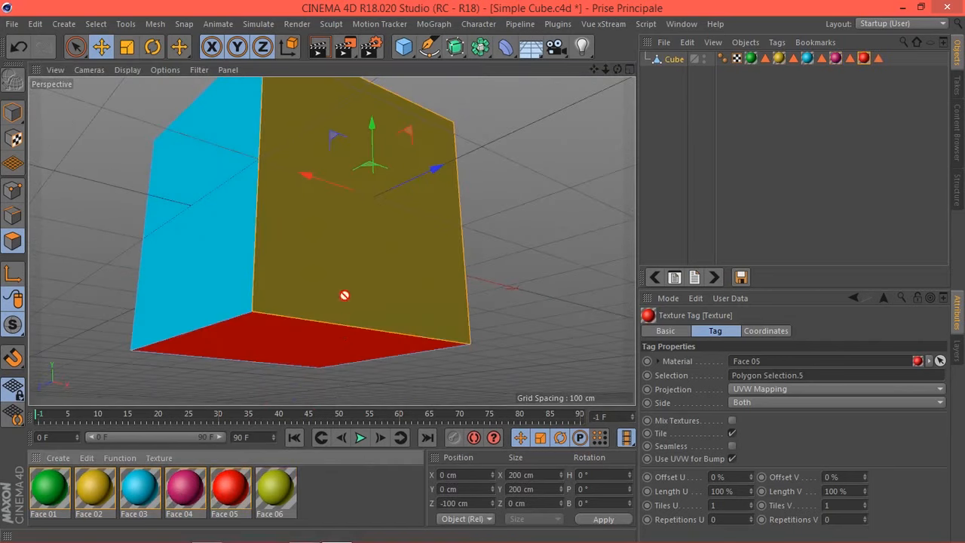
pyautogui.keyDown('alt'); pyautogui.moveTo(142, 285); pyautogui.dragTo(358, 330); pyautogui.keyUp('alt')
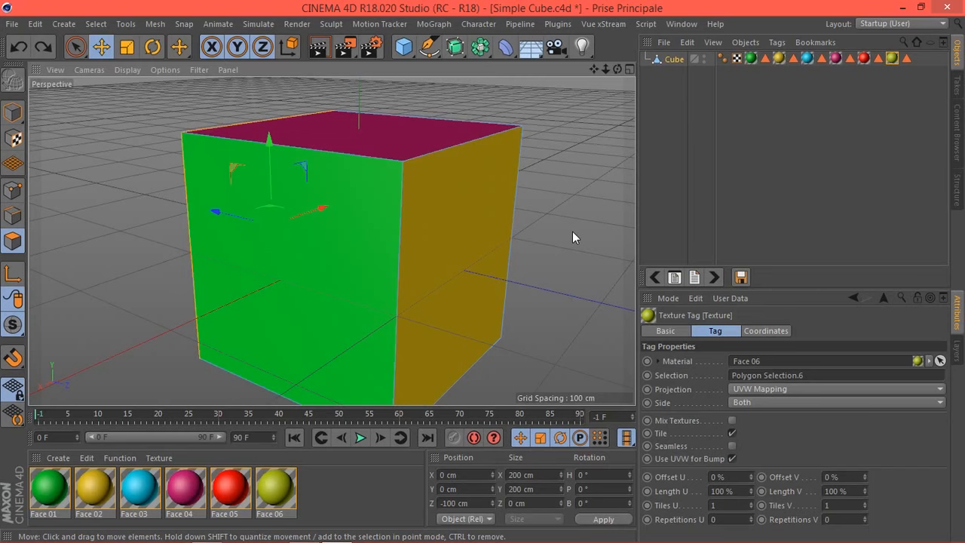
pyautogui.keyDown('alt'); pyautogui.moveTo(573, 233); pyautogui.dragTo(557, 336); pyautogui.keyUp('alt')
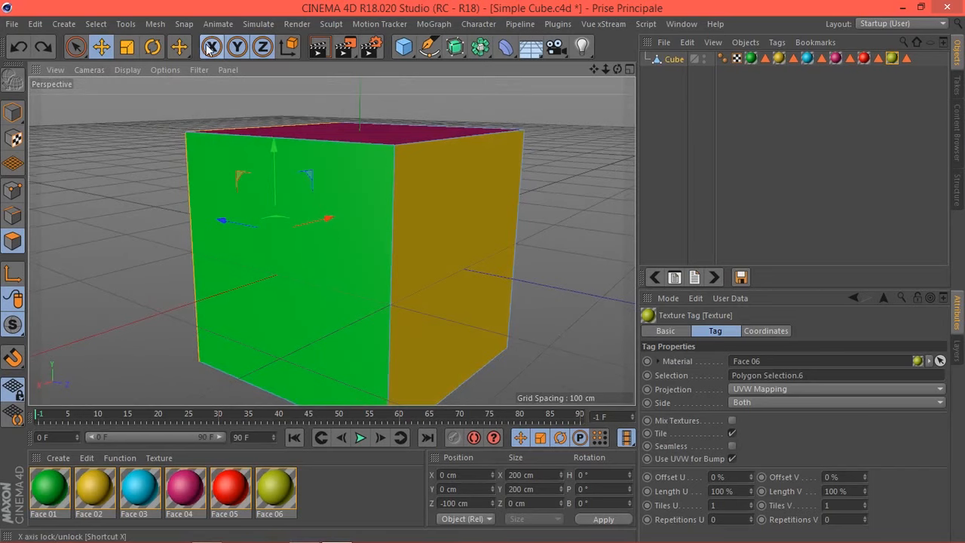
pyautogui.keyDown('alt'); pyautogui.moveTo(312, 197); pyautogui.dragTo(453, 173); pyautogui.keyUp('alt')
# - Save the project as a new file named Cube 001 in the Tutorials Project Files folder
pyautogui.click(12, 24)
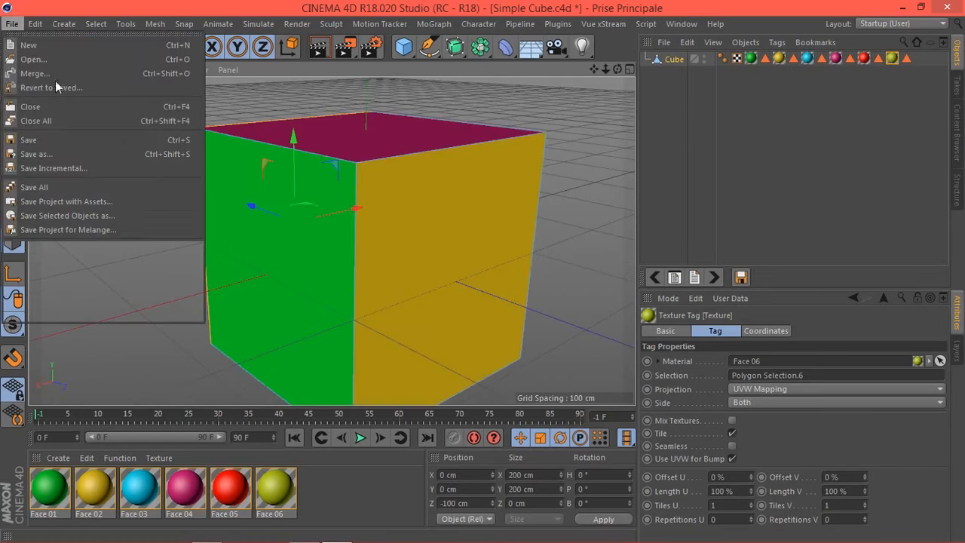
pyautogui.click(33, 152)
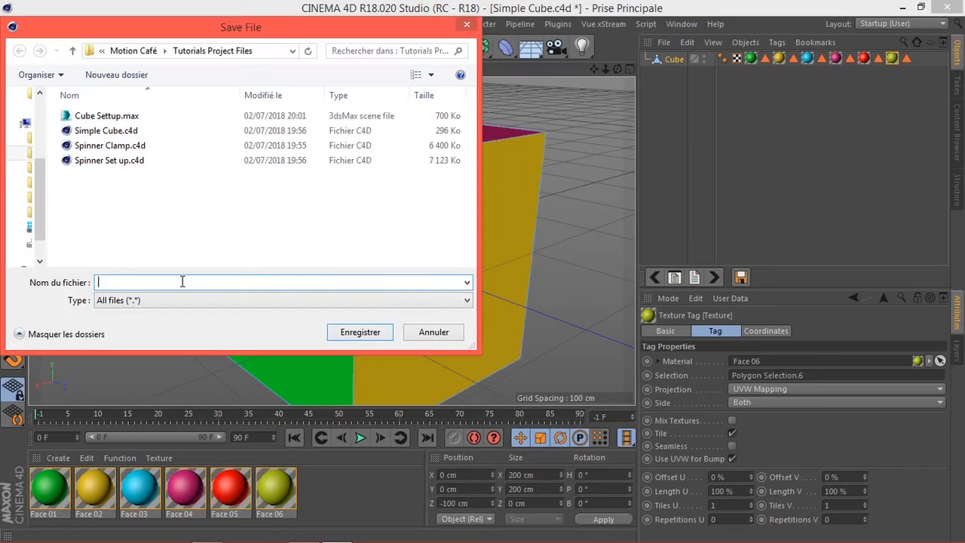
pyautogui.write('Cu')
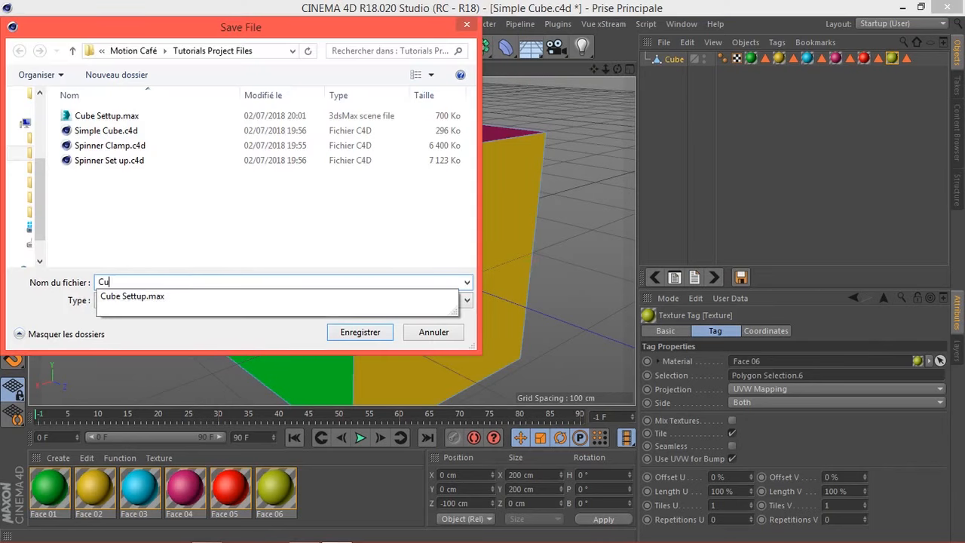
pyautogui.write('be 001')
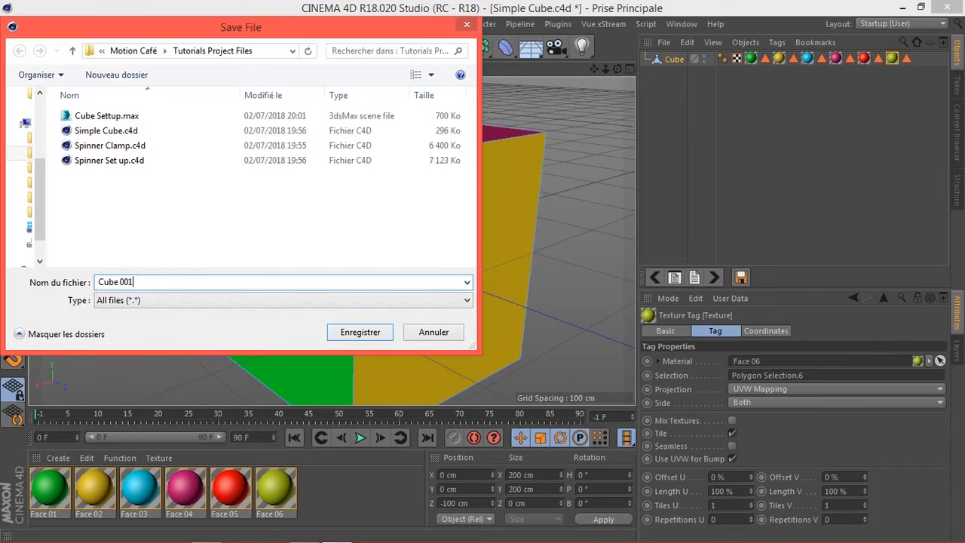
pyautogui.press('Return')
# - Switch to After Effects, open the Element Scene Setup and import Cube 001.c4d with the default import preferences
pyautogui.click(207, 532)
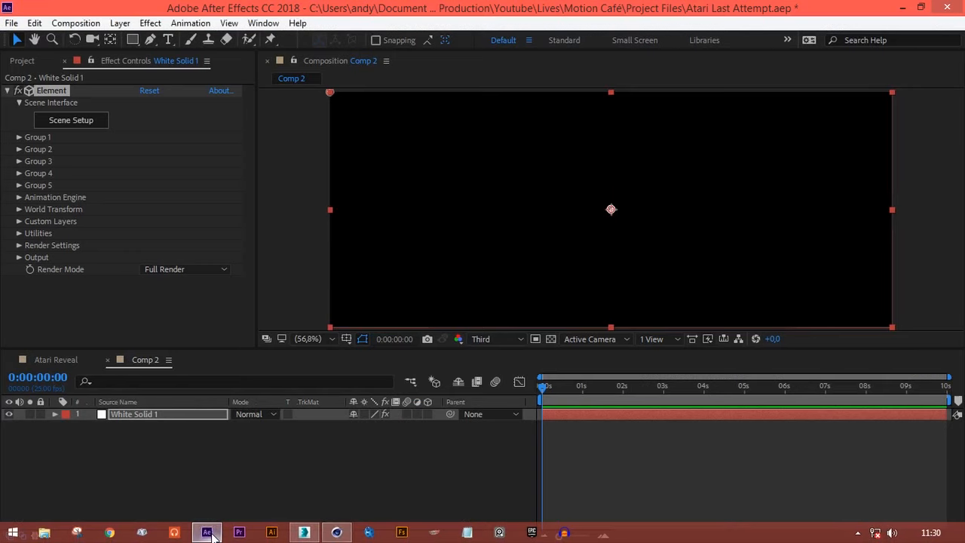
pyautogui.click(97, 122)
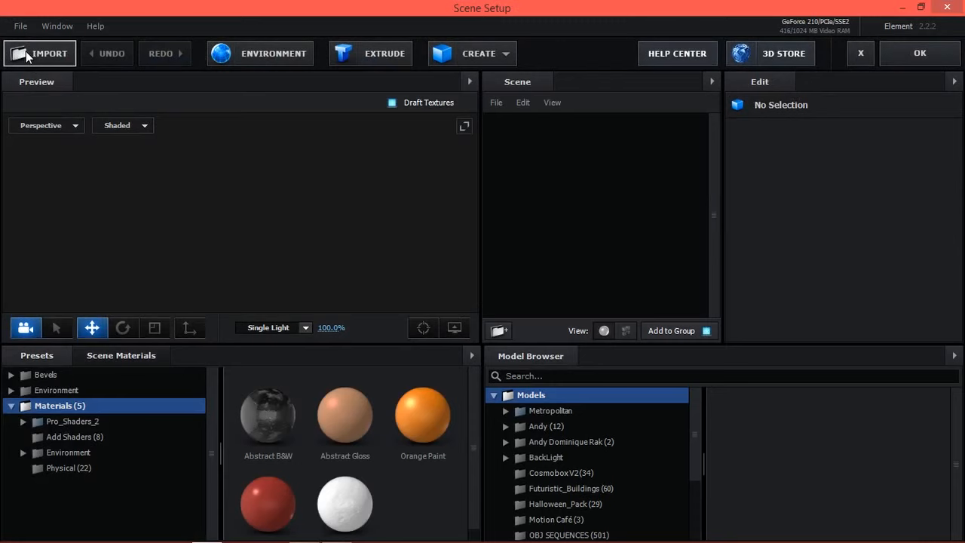
pyautogui.click(26, 51)
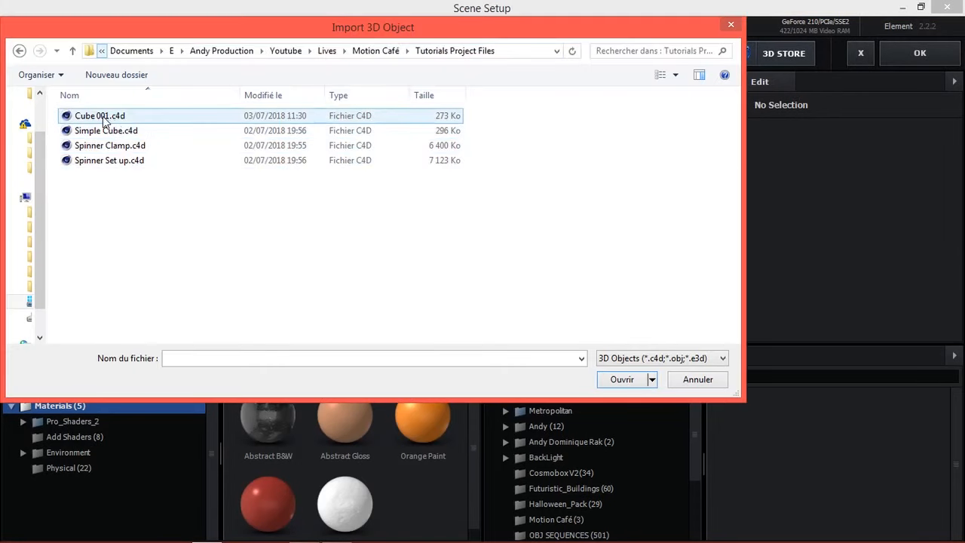
pyautogui.click(103, 117)
pyautogui.click(622, 379)
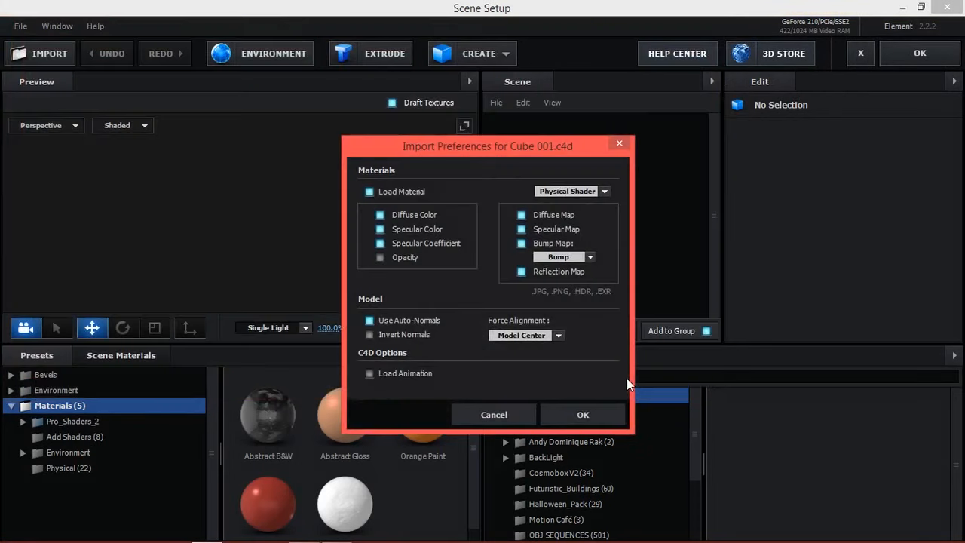
pyautogui.press('Return')
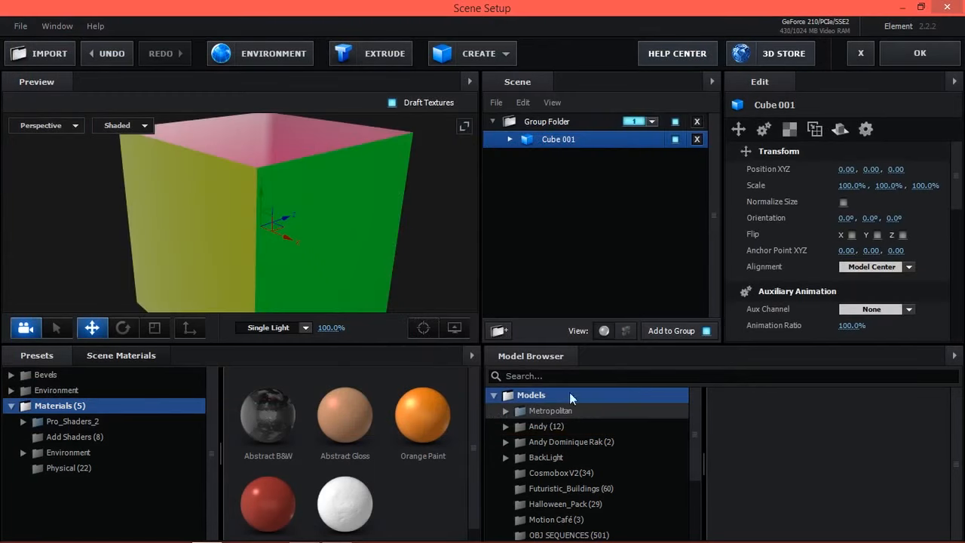
# - Make the Box Model visible beside Cube 001 and toggle its Default material off and on again
pyautogui.moveTo(425, 226); pyautogui.dragTo(377, 228)
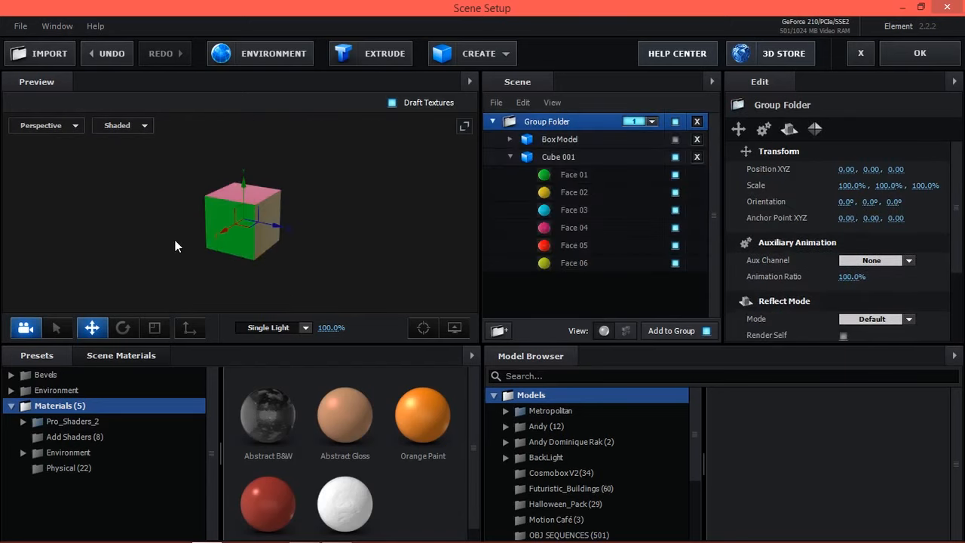
pyautogui.scroll(5, 175, 239)
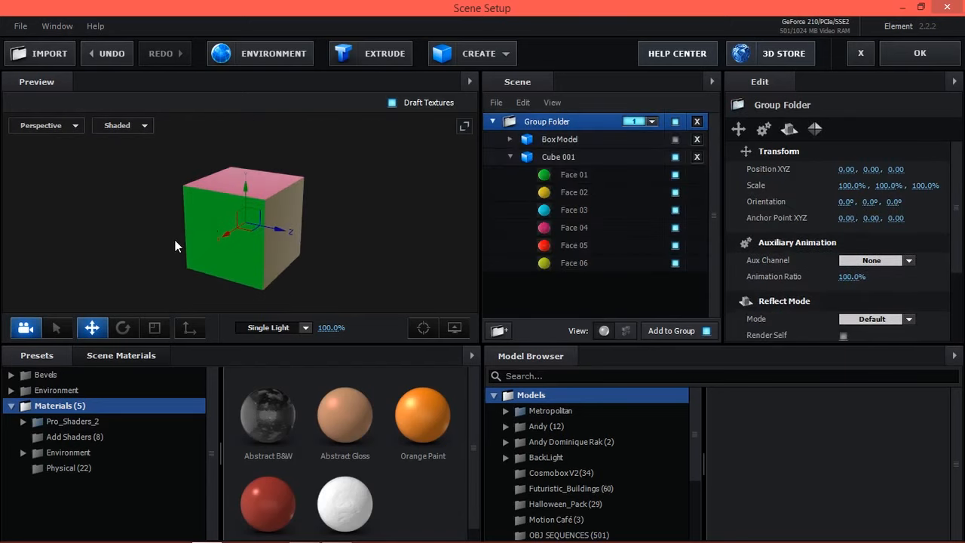
pyautogui.click(677, 138)
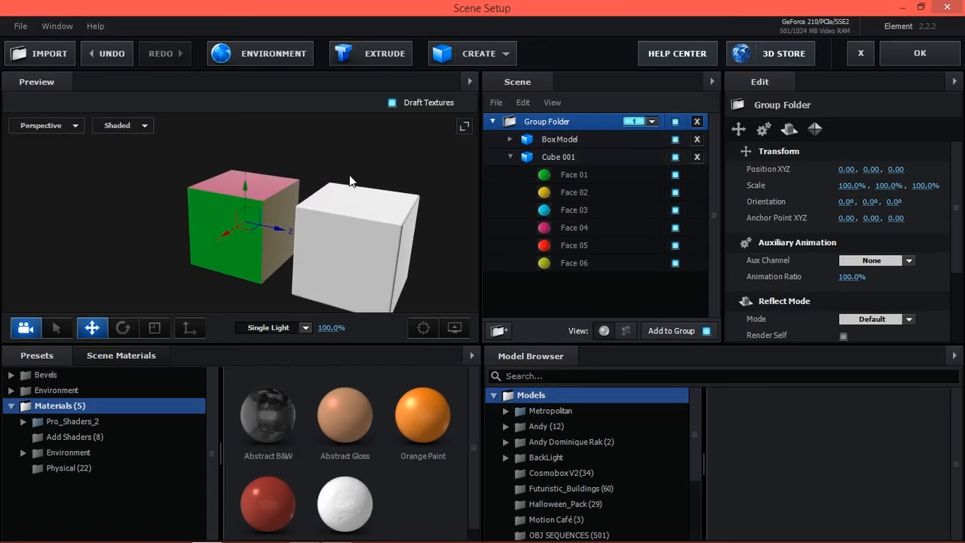
pyautogui.click(412, 219)
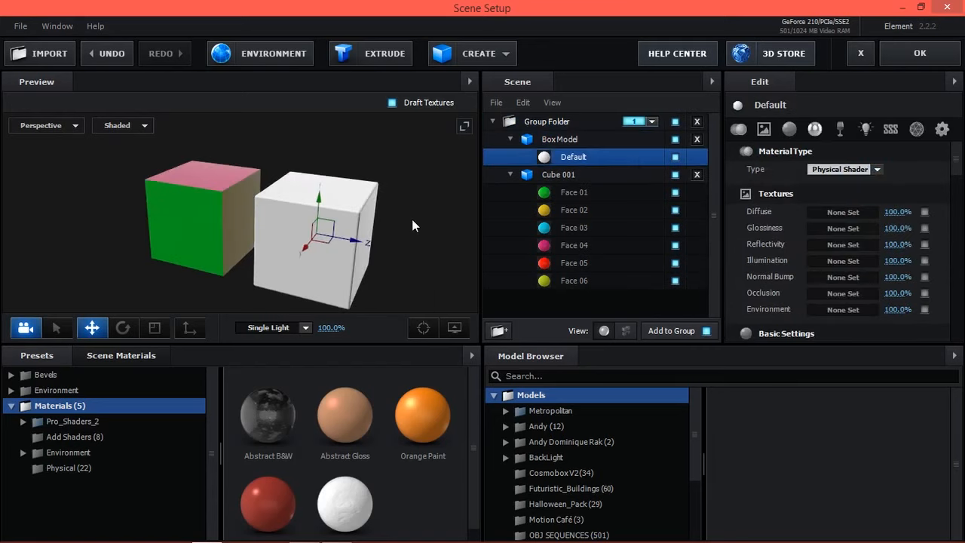
pyautogui.click(676, 158)
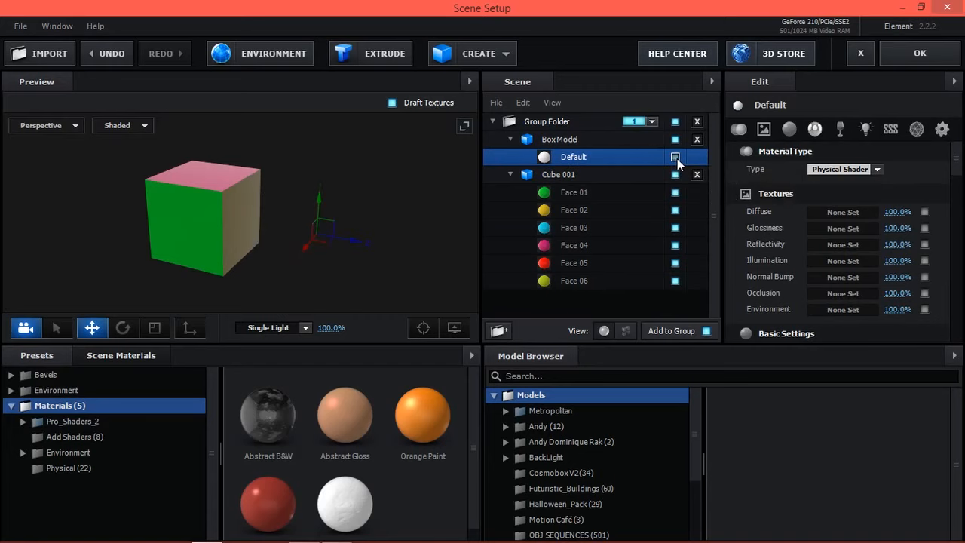
pyautogui.click(677, 158)
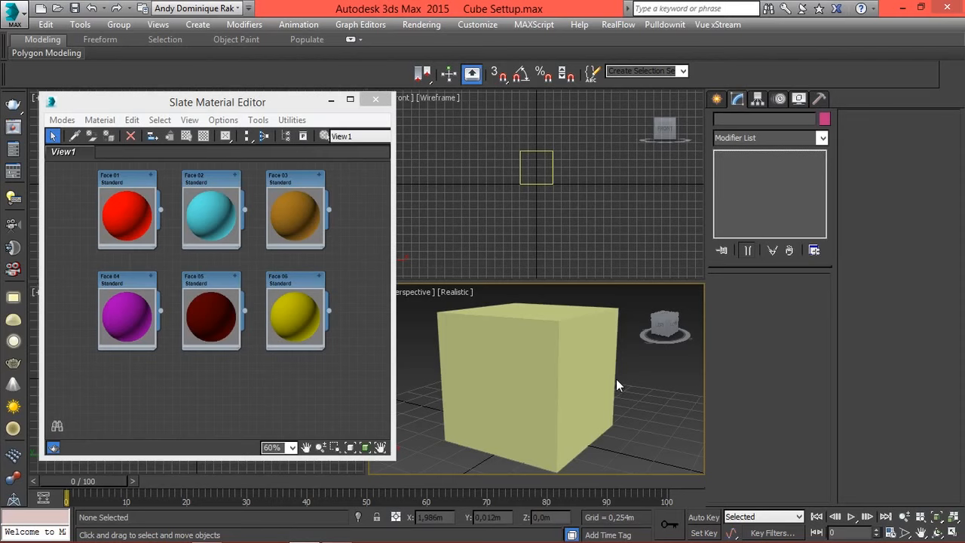
# - Convert the box to an Editable Poly
pyautogui.click(569, 381)
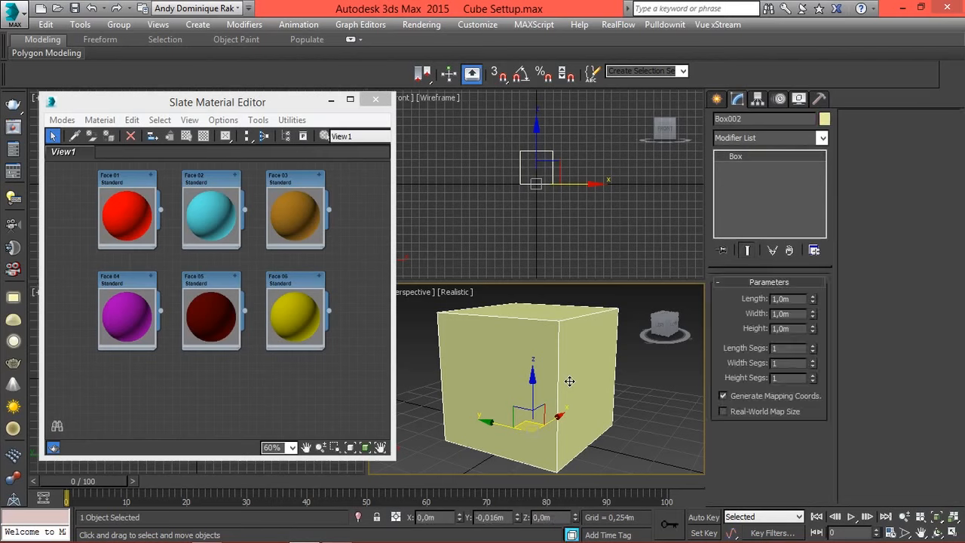
pyautogui.rightClick(568, 379)
pyautogui.moveTo(678, 446)
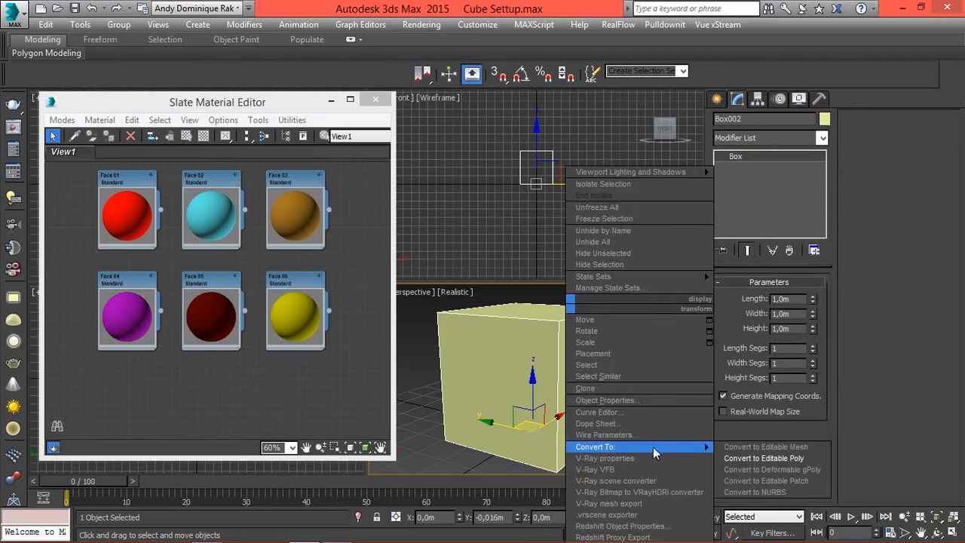
pyautogui.click(747, 458)
# - Select the box's -X side polygon and assign the Face 01 material to it
pyautogui.keyDown('alt'); pyautogui.moveTo(615, 400); pyautogui.dragTo(628, 404, button='middle'); pyautogui.keyUp('alt')
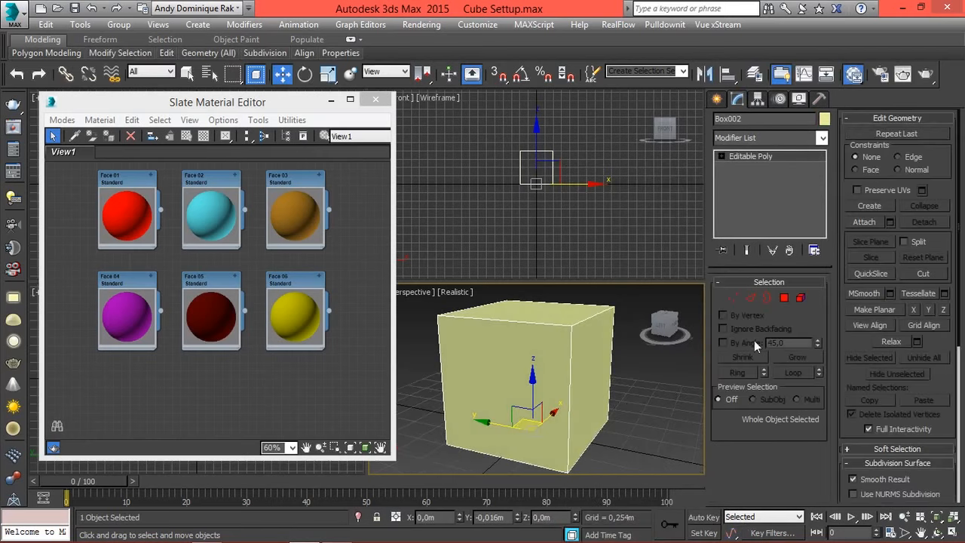
pyautogui.click(785, 302)
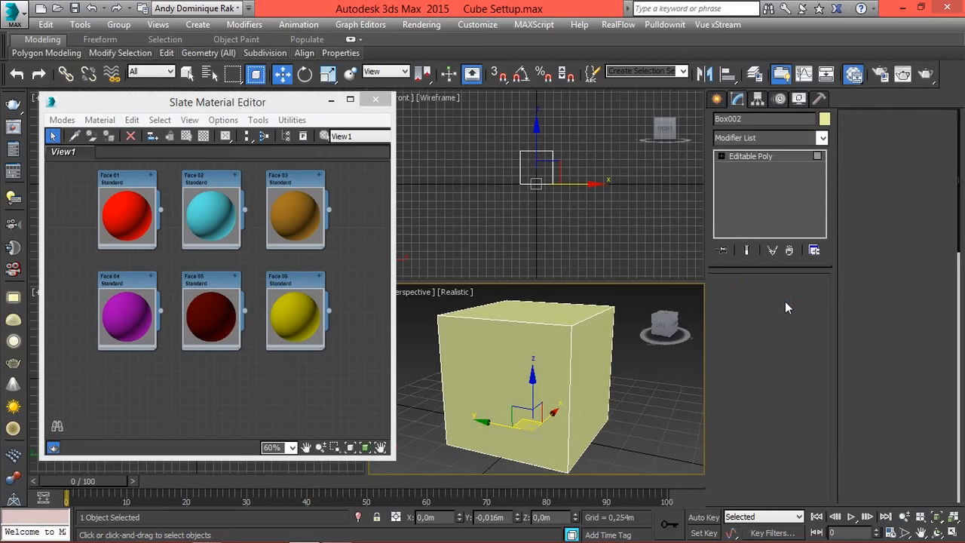
pyautogui.click(469, 367)
pyautogui.click(134, 216)
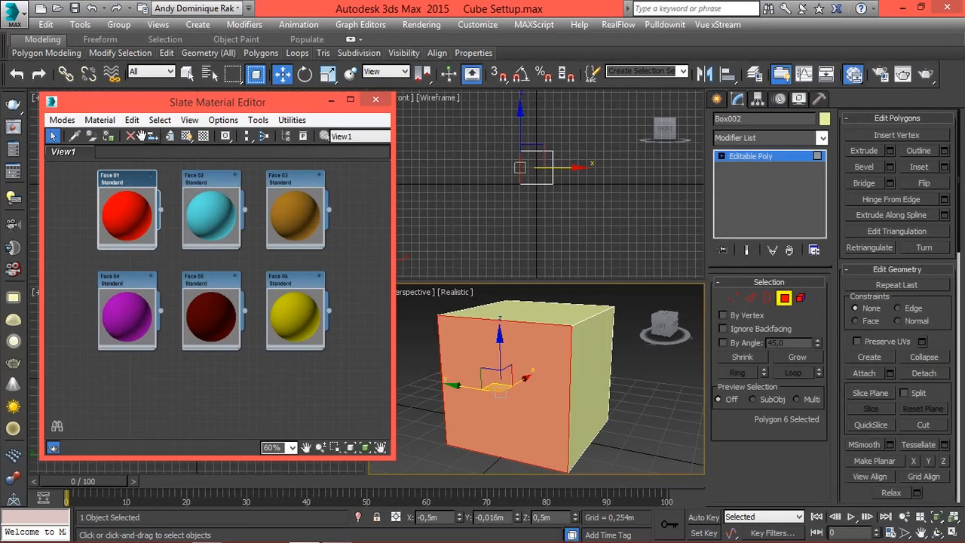
pyautogui.click(109, 136)
# - Assign the Face 02 material to the box's -Y side face and Face 03 to the top face
pyautogui.click(597, 377)
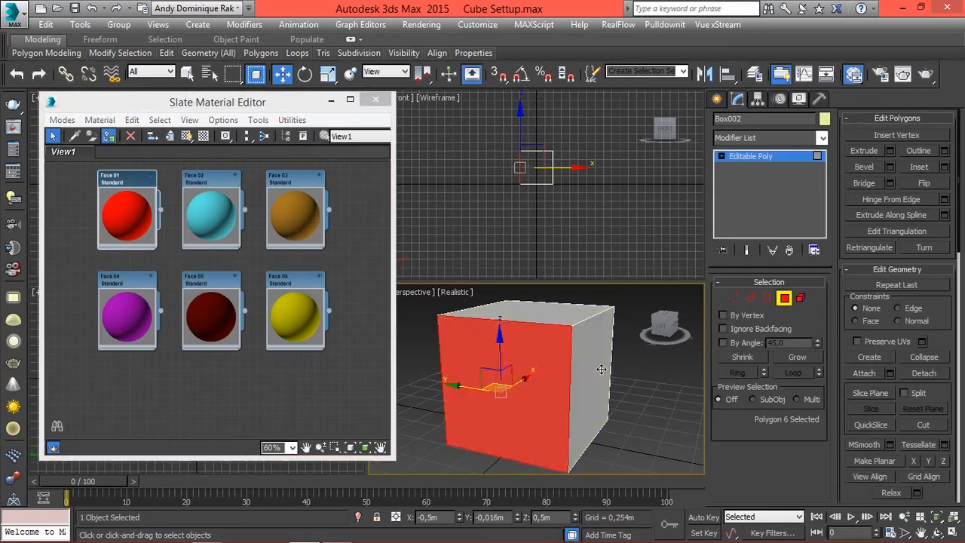
pyautogui.click(212, 217)
pyautogui.click(212, 217)
pyautogui.click(110, 136)
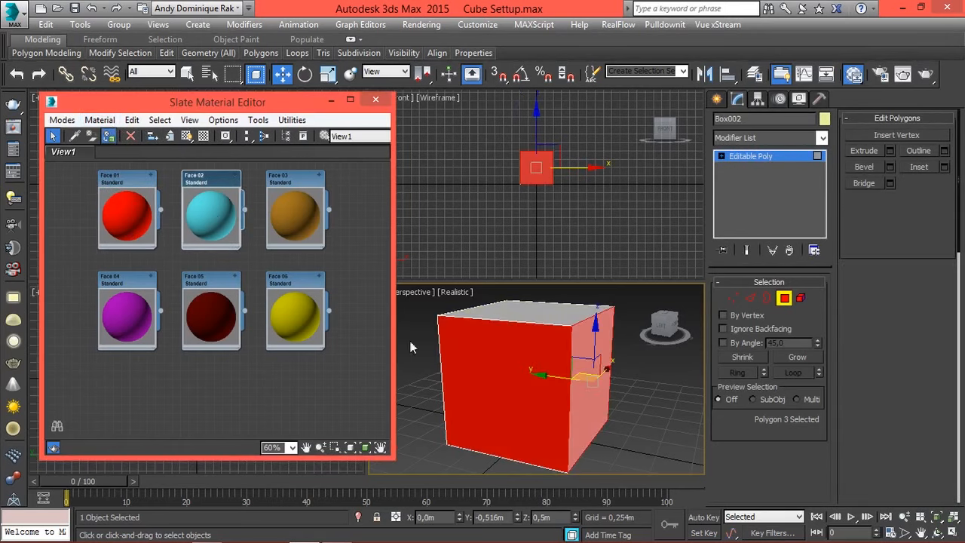
pyautogui.click(445, 307)
pyautogui.click(275, 220)
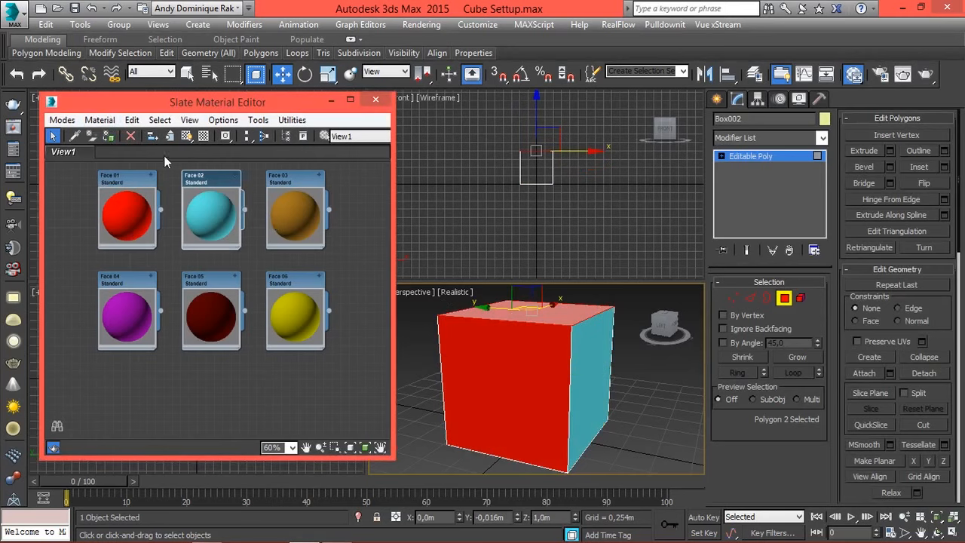
pyautogui.click(109, 136)
# - Assign the Face 04 material to the unassigned side face adjacent to the red one and Face 05 to the remaining side
pyautogui.keyDown('alt'); pyautogui.moveTo(562, 397); pyautogui.dragTo(631, 389, button='middle'); pyautogui.keyUp('alt')
pyautogui.click(511, 390)
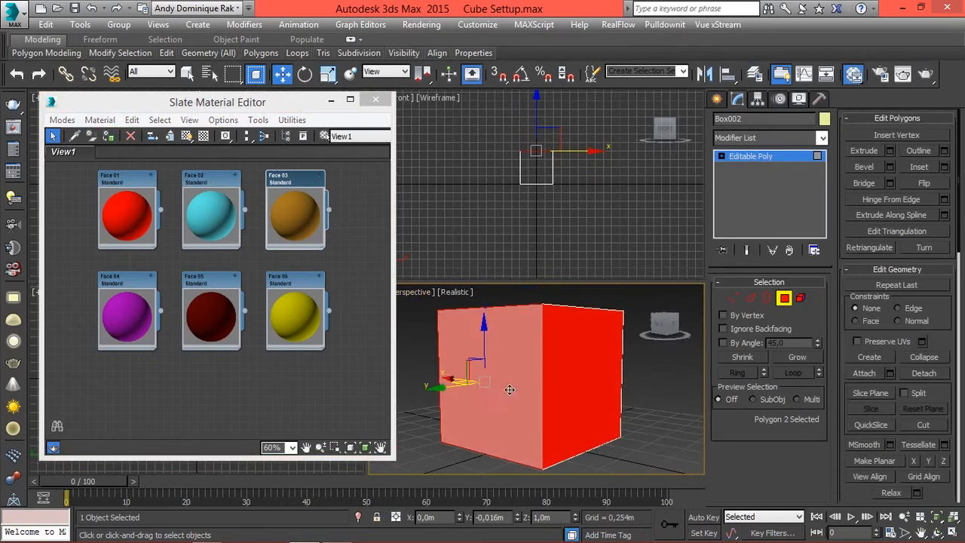
pyautogui.click(110, 236)
pyautogui.click(126, 316)
pyautogui.click(109, 136)
pyautogui.keyDown('alt'); pyautogui.moveTo(512, 366); pyautogui.dragTo(626, 365, button='middle'); pyautogui.keyUp('alt')
pyautogui.click(464, 383)
pyautogui.click(211, 317)
pyautogui.click(109, 136)
# - Assign the Face 06 material to the box's last remaining face and leave polygon-level editing
pyautogui.keyDown('alt'); pyautogui.moveTo(604, 407); pyautogui.dragTo(354, 434, button='middle'); pyautogui.keyUp('alt')
pyautogui.click(109, 136)
pyautogui.click(603, 392)
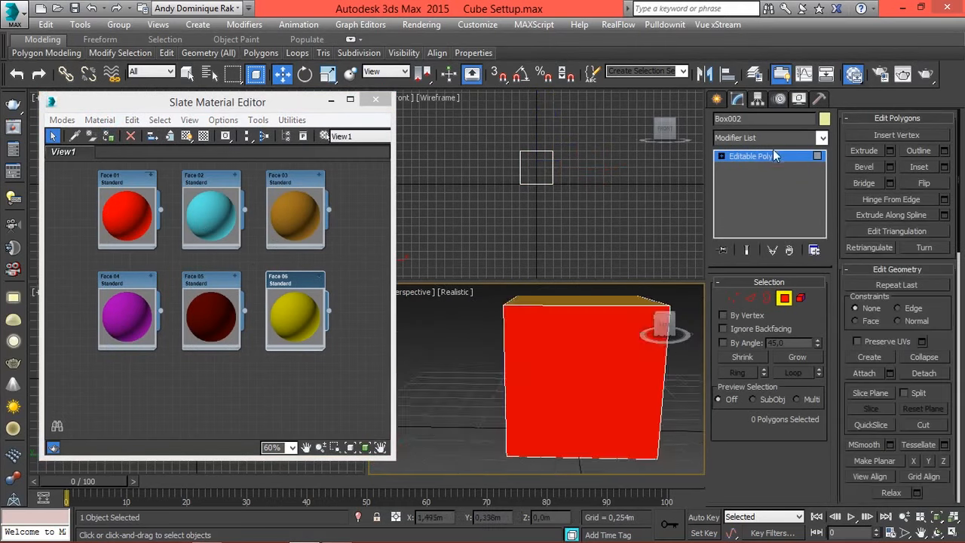
pyautogui.click(772, 155)
pyautogui.keyDown('alt'); pyautogui.moveTo(683, 392); pyautogui.dragTo(633, 412, button='middle'); pyautogui.keyUp('alt')
pyautogui.moveTo(630, 408); pyautogui.dragTo(647, 397)
pyautogui.keyDown('alt'); pyautogui.moveTo(648, 404); pyautogui.dragTo(631, 423, button='middle'); pyautogui.keyUp('alt')
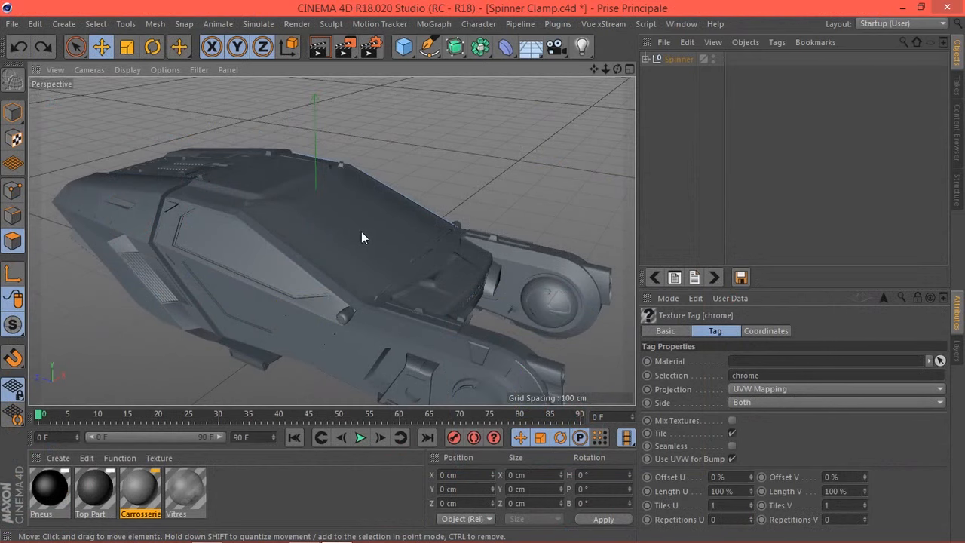
# - Examine the Spinner model's bodywork, side panels and window geometry from several angles and close up
pyautogui.keyDown('alt'); pyautogui.moveTo(408, 267); pyautogui.dragTo(413, 252); pyautogui.keyUp('alt')
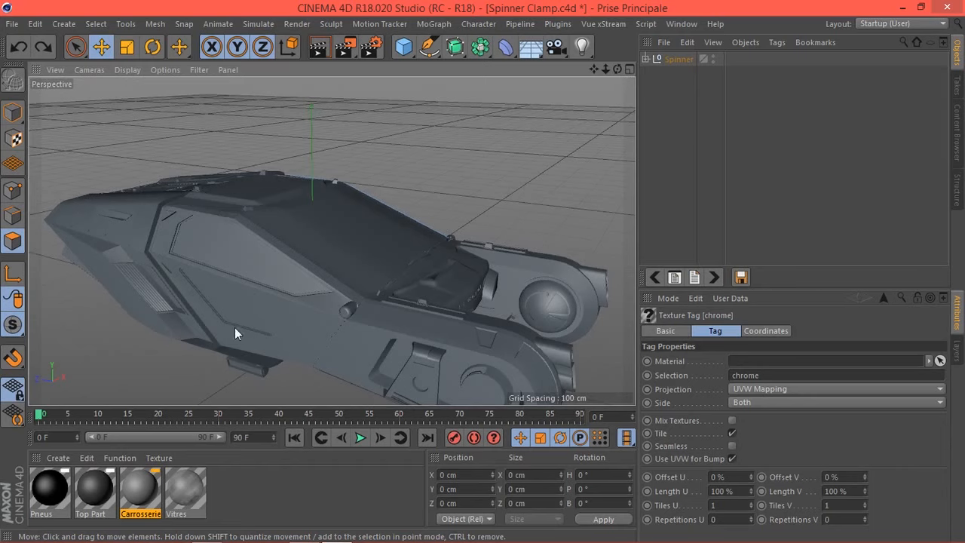
pyautogui.keyDown('alt'); pyautogui.moveTo(244, 342); pyautogui.dragTo(327, 333); pyautogui.keyUp('alt')
pyautogui.keyDown('alt'); pyautogui.moveTo(467, 317); pyautogui.dragTo(413, 308); pyautogui.keyUp('alt')
pyautogui.scroll(3, 374, 313)
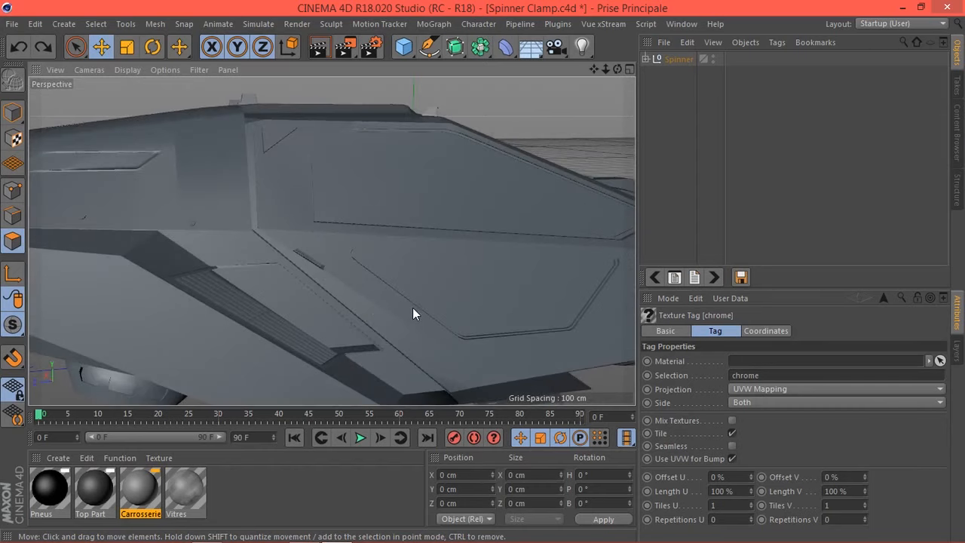
pyautogui.scroll(2, 323, 288)
pyautogui.keyDown('alt'); pyautogui.moveTo(323, 287); pyautogui.dragTo(395, 234); pyautogui.keyUp('alt')
pyautogui.keyDown('alt'); pyautogui.moveTo(85, 262); pyautogui.dragTo(469, 295); pyautogui.keyUp('alt')
pyautogui.keyDown('alt'); pyautogui.moveTo(332, 241); pyautogui.dragTo(201, 264); pyautogui.keyUp('alt')
pyautogui.keyDown('alt'); pyautogui.moveTo(338, 267); pyautogui.dragTo(357, 263); pyautogui.keyUp('alt')
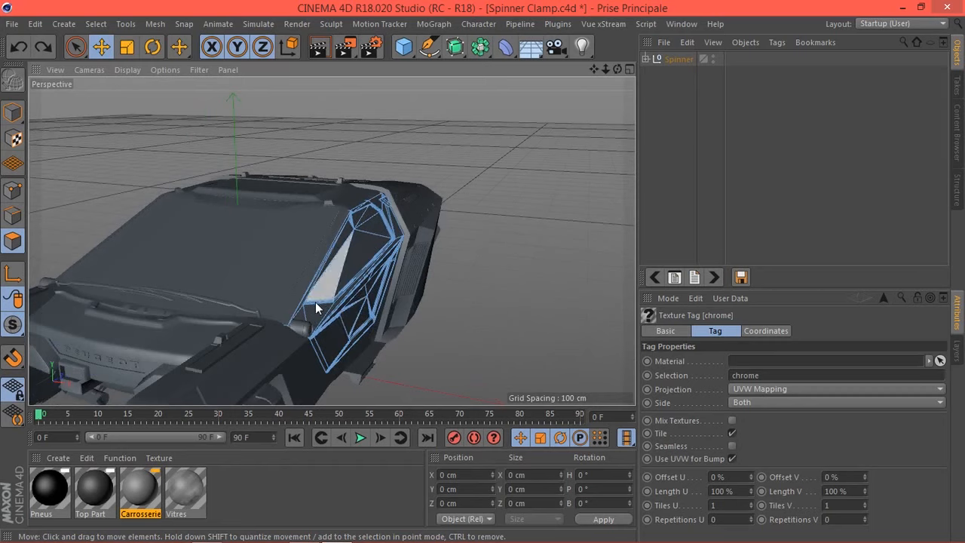
pyautogui.keyDown('alt'); pyautogui.moveTo(279, 283); pyautogui.dragTo(360, 118); pyautogui.keyUp('alt')
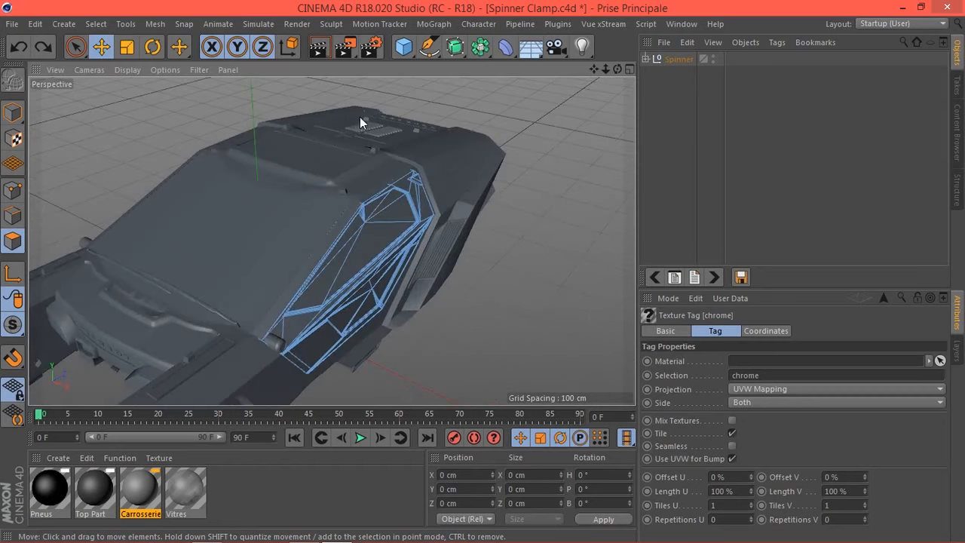
# - Select the polygons of the Spinner's side window and assign the Vitres material to them
pyautogui.keyDown('alt'); pyautogui.moveTo(367, 280); pyautogui.dragTo(377, 291); pyautogui.keyUp('alt')
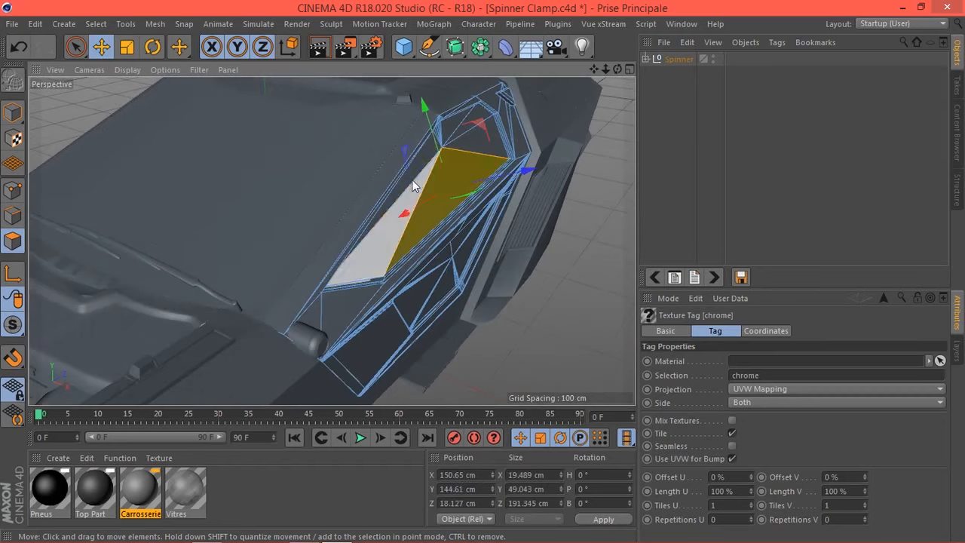
pyautogui.keyDown('shift'); pyautogui.click(414, 185); pyautogui.keyUp('shift')
pyautogui.keyDown('shift'); pyautogui.click(417, 170); pyautogui.keyUp('shift')
pyautogui.keyDown('shift'); pyautogui.click(455, 123); pyautogui.keyUp('shift')
pyautogui.keyDown('shift'); pyautogui.click(478, 133); pyautogui.keyUp('shift')
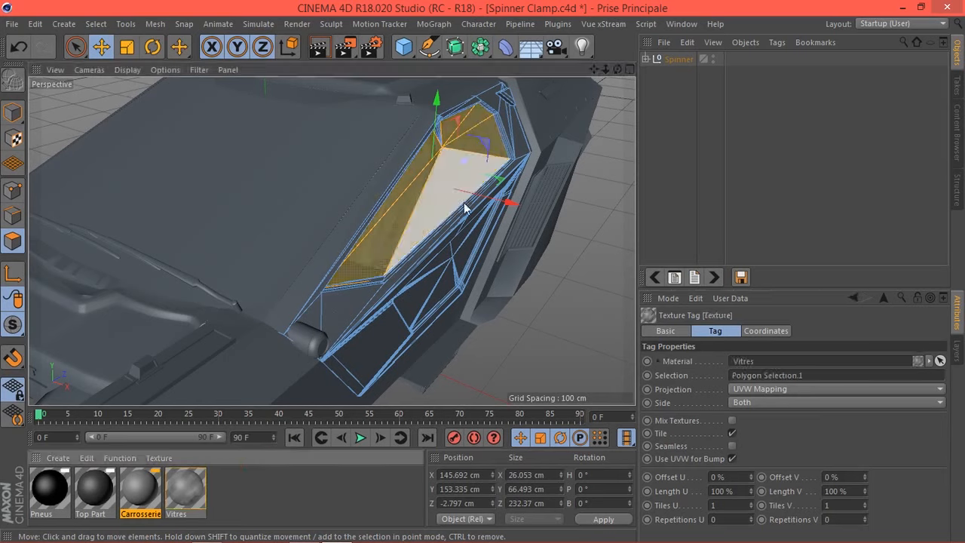
pyautogui.click(552, 317)
pyautogui.scroll(-5, 551, 317)
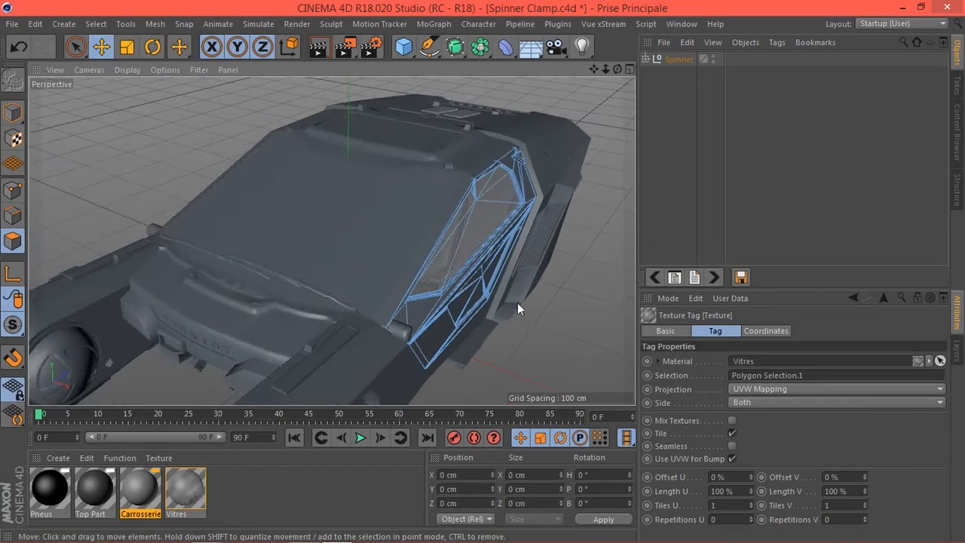
pyautogui.keyDown('alt'); pyautogui.moveTo(482, 290); pyautogui.dragTo(430, 262); pyautogui.keyUp('alt')
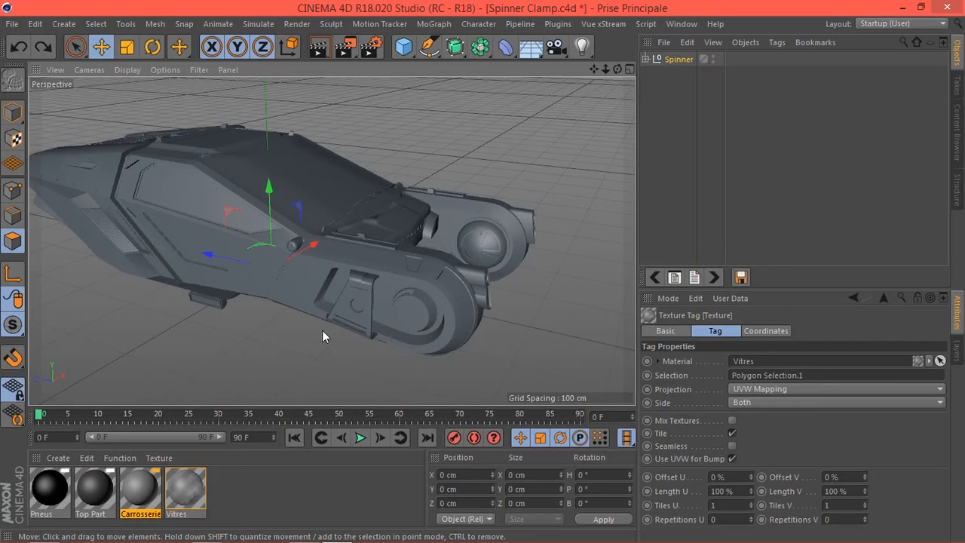
pyautogui.keyDown('alt'); pyautogui.moveTo(558, 224); pyautogui.dragTo(309, 228); pyautogui.keyUp('alt')
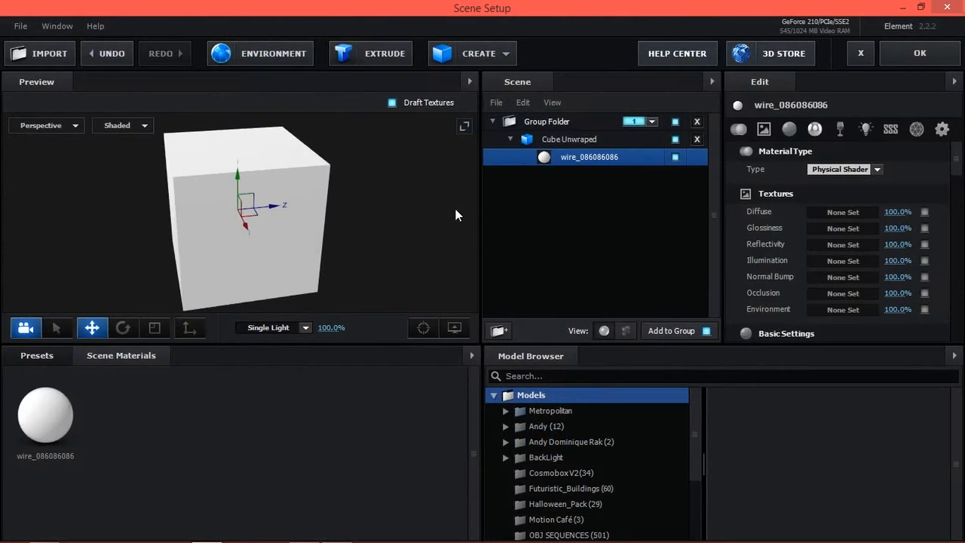
# - Inspect the mesh part of the Cube Unwraped model, return to the material view and select the wire_086086086 material
pyautogui.moveTo(456, 209); pyautogui.dragTo(250, 223)
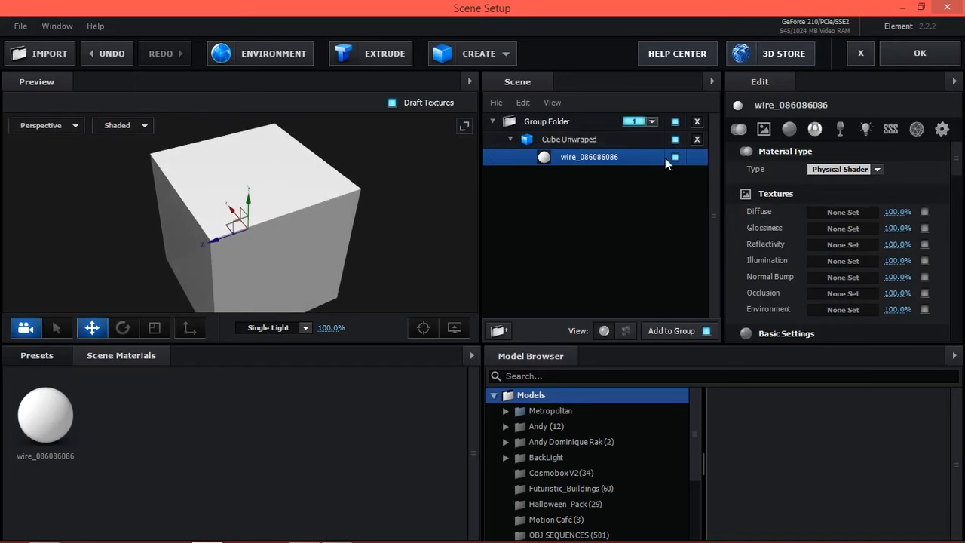
pyautogui.click(626, 330)
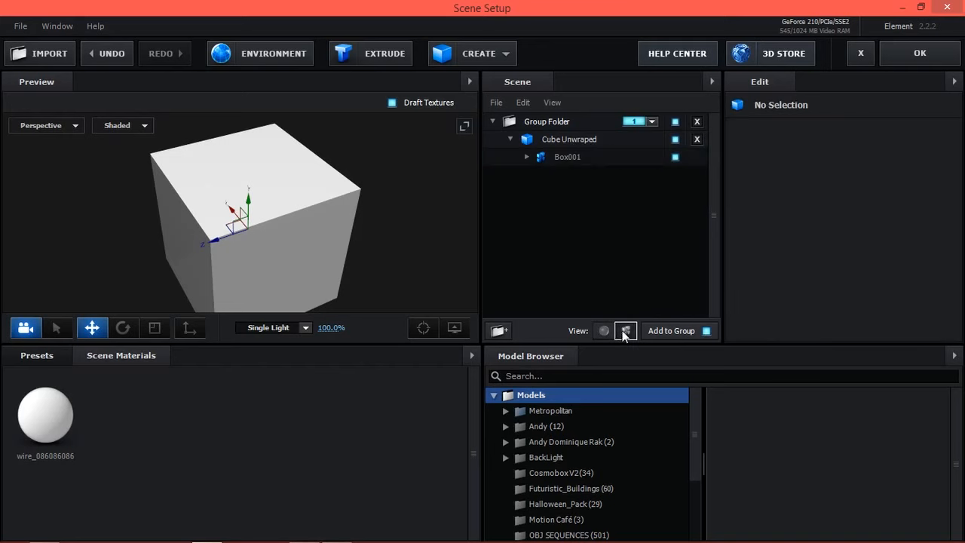
pyautogui.click(538, 160)
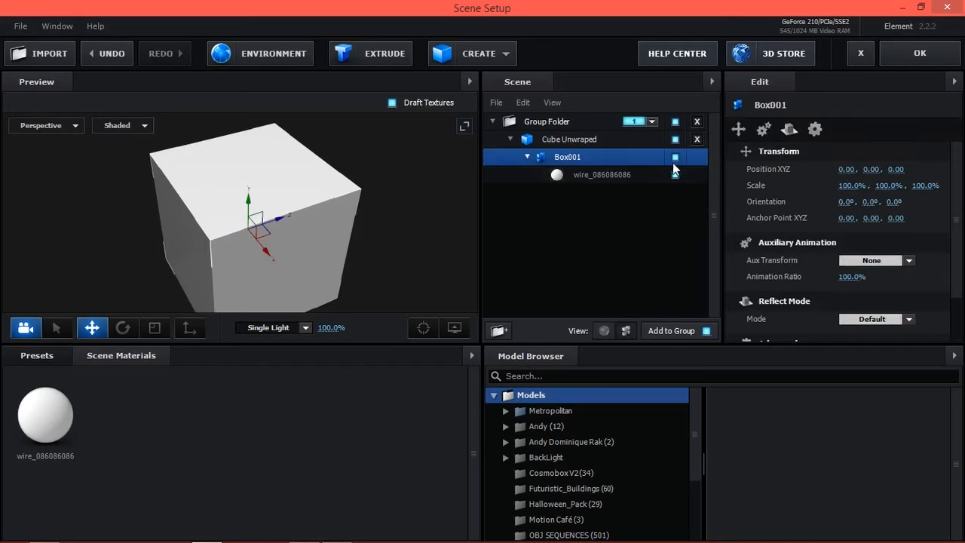
pyautogui.click(604, 331)
pyautogui.click(604, 158)
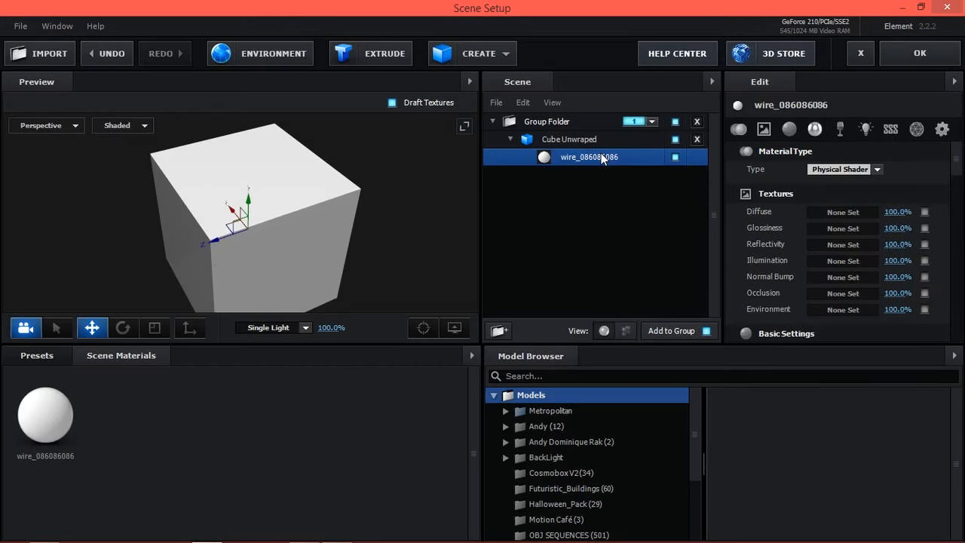
# - Load Cube UVW MAP.jpg as the diffuse texture of the wire_086086086 material and view the textured cube
pyautogui.moveTo(411, 267); pyautogui.dragTo(277, 216)
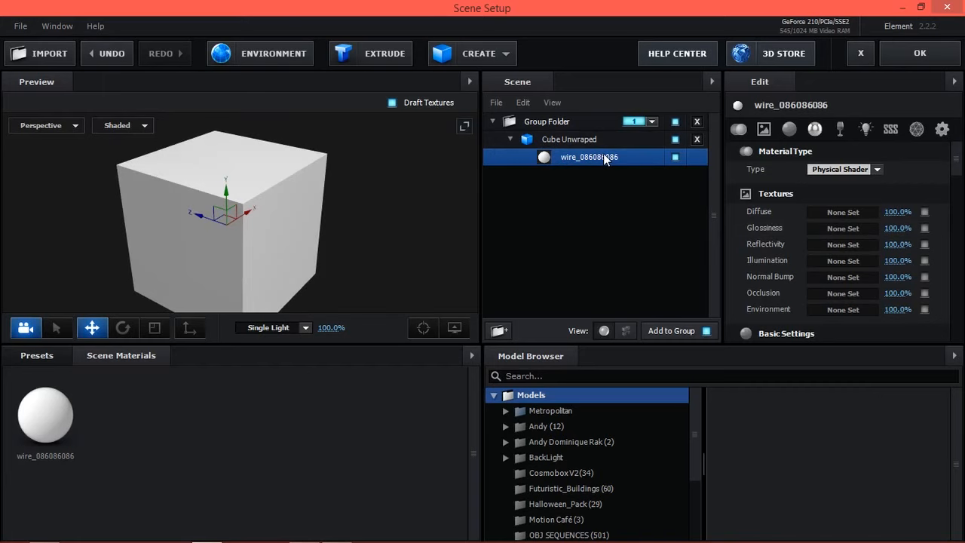
pyautogui.click(843, 212)
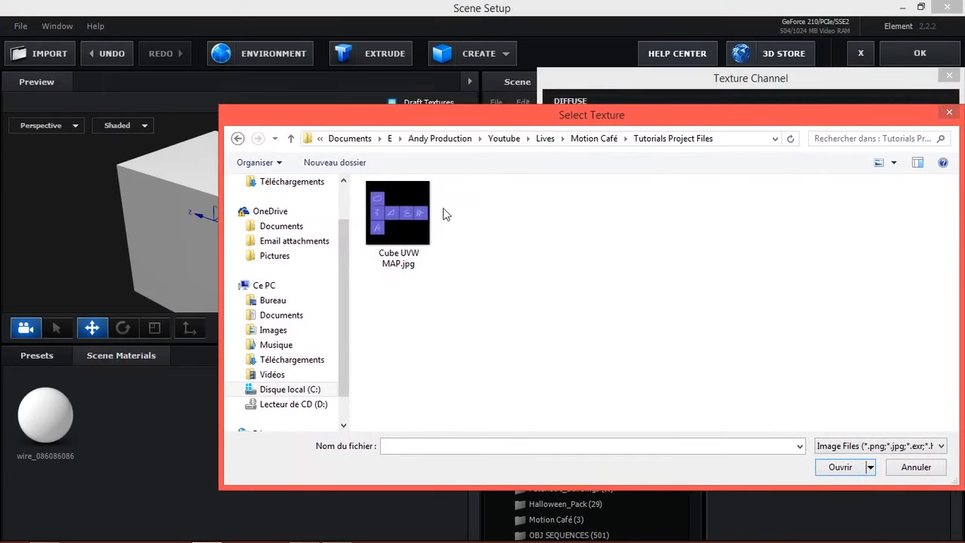
pyautogui.doubleClick(400, 208)
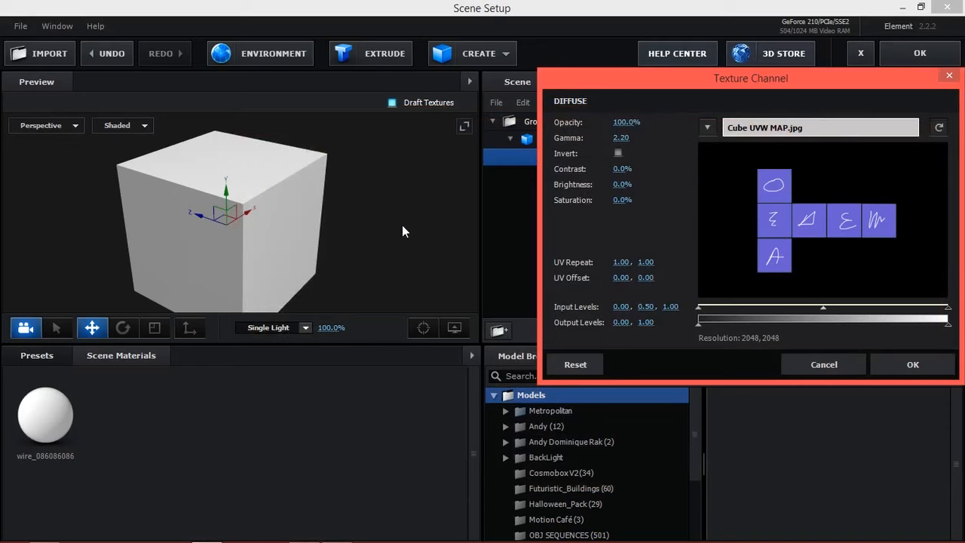
pyautogui.click(883, 359)
pyautogui.moveTo(363, 230); pyautogui.dragTo(232, 162)
# - Review the layout of the diffuse texture map and compare it with the faces of the cube
pyautogui.click(843, 212)
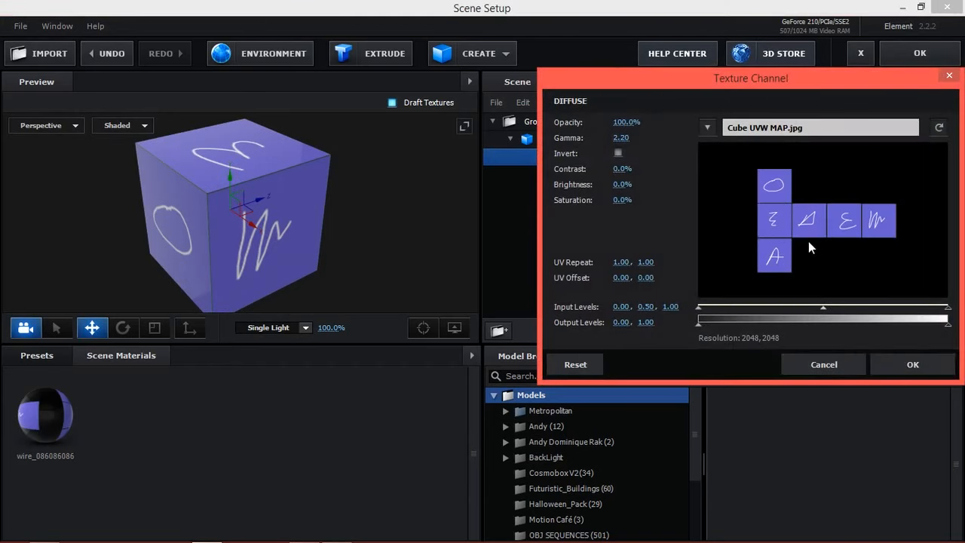
pyautogui.click(824, 361)
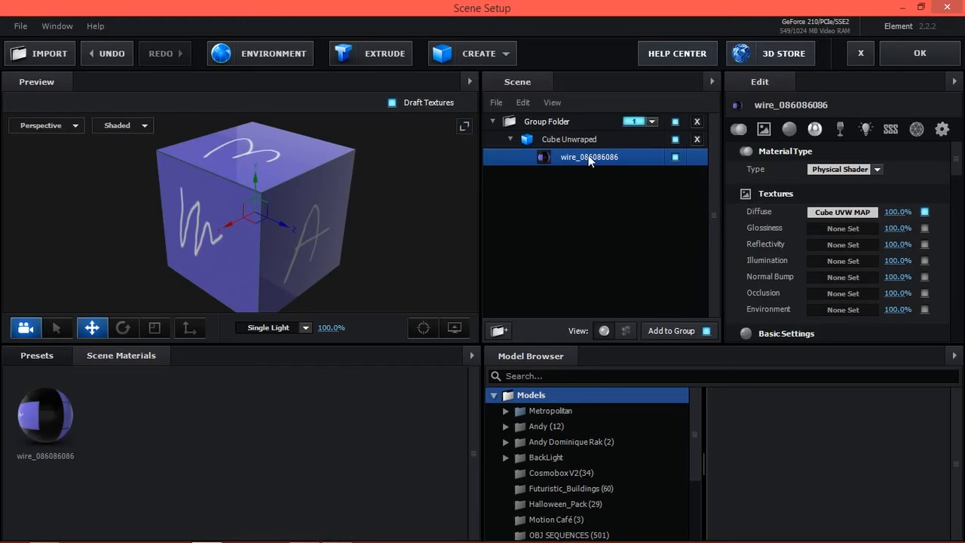
pyautogui.click(843, 212)
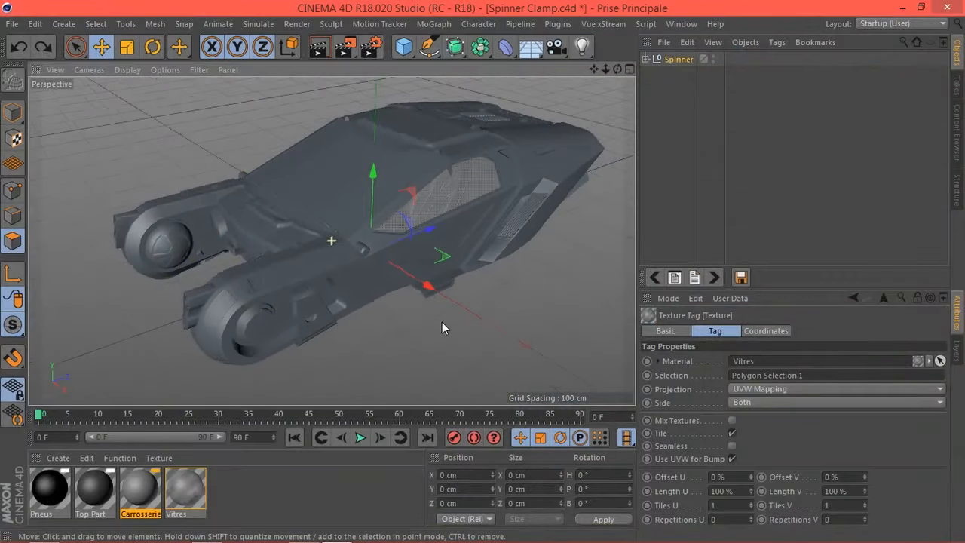
# - Switch to Cinema 4D and examine the Spinner Clamp model from the front and the sides
pyautogui.keyDown('alt'); pyautogui.moveTo(442, 322); pyautogui.dragTo(242, 314); pyautogui.keyUp('alt')
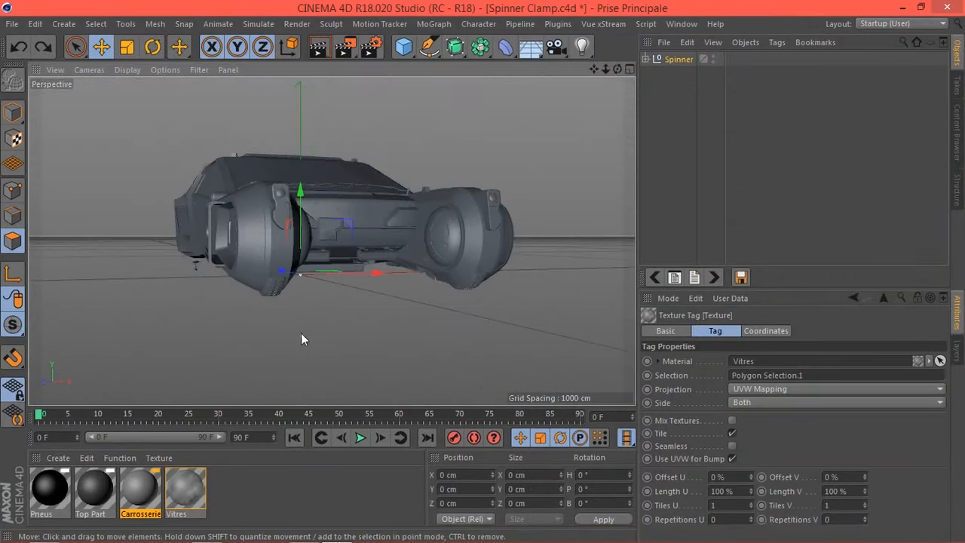
pyautogui.keyDown('alt'); pyautogui.moveTo(302, 334); pyautogui.dragTo(212, 317); pyautogui.keyUp('alt')
pyautogui.keyDown('alt'); pyautogui.moveTo(286, 317); pyautogui.dragTo(280, 319); pyautogui.keyUp('alt')
pyautogui.keyDown('alt'); pyautogui.moveTo(306, 363); pyautogui.dragTo(258, 361); pyautogui.keyUp('alt')
pyautogui.click(223, 225)
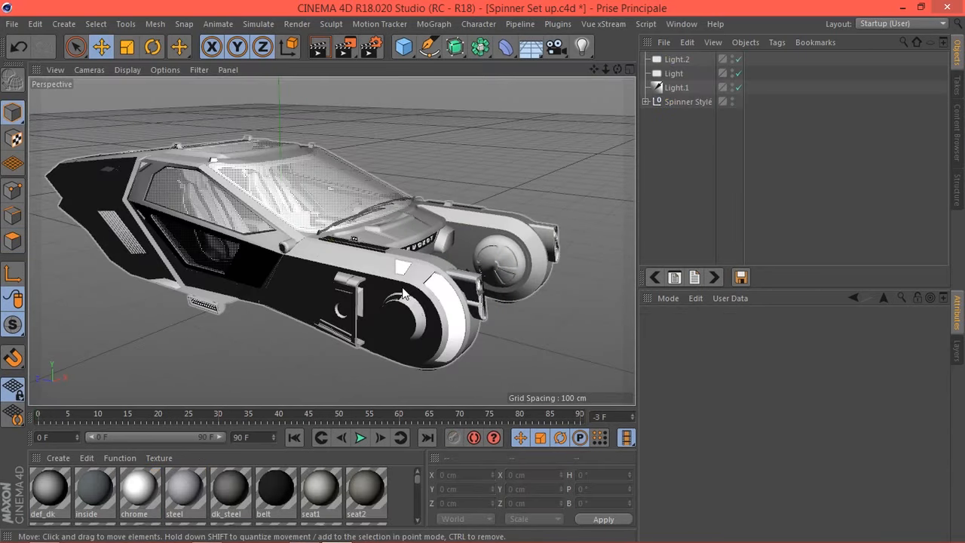
# - Examine the fully textured Spinner Set up model from the front, both sides, above and underneath
pyautogui.keyDown('alt'); pyautogui.moveTo(534, 321); pyautogui.dragTo(236, 334); pyautogui.keyUp('alt')
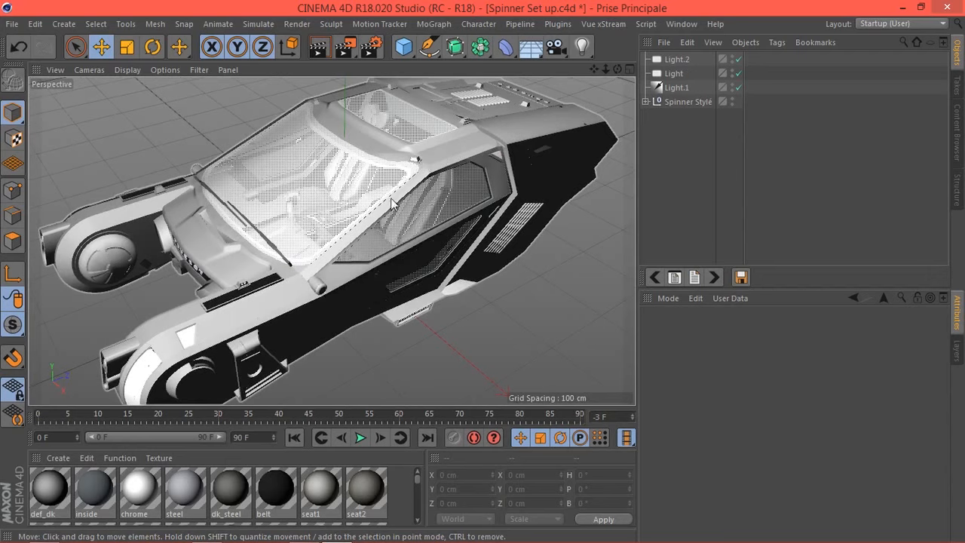
pyautogui.keyDown('alt'); pyautogui.moveTo(517, 287); pyautogui.dragTo(392, 289); pyautogui.keyUp('alt')
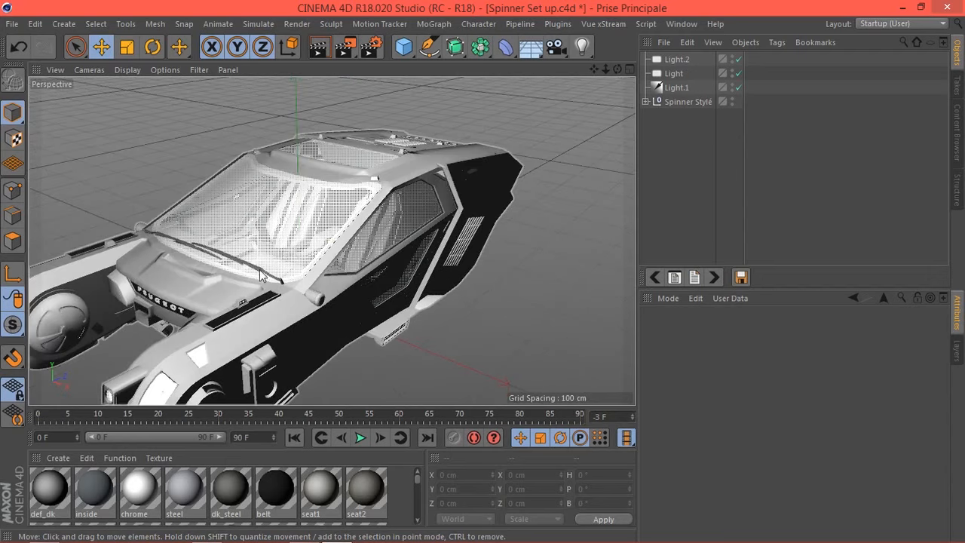
pyautogui.keyDown('alt'); pyautogui.moveTo(490, 288); pyautogui.dragTo(298, 260); pyautogui.keyUp('alt')
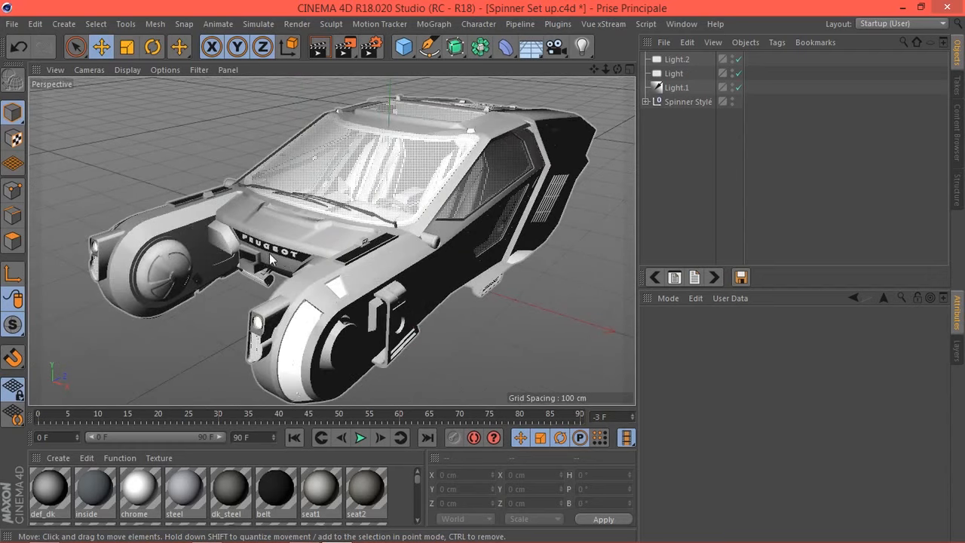
pyautogui.keyDown('alt'); pyautogui.moveTo(209, 325); pyautogui.dragTo(257, 209); pyautogui.keyUp('alt')
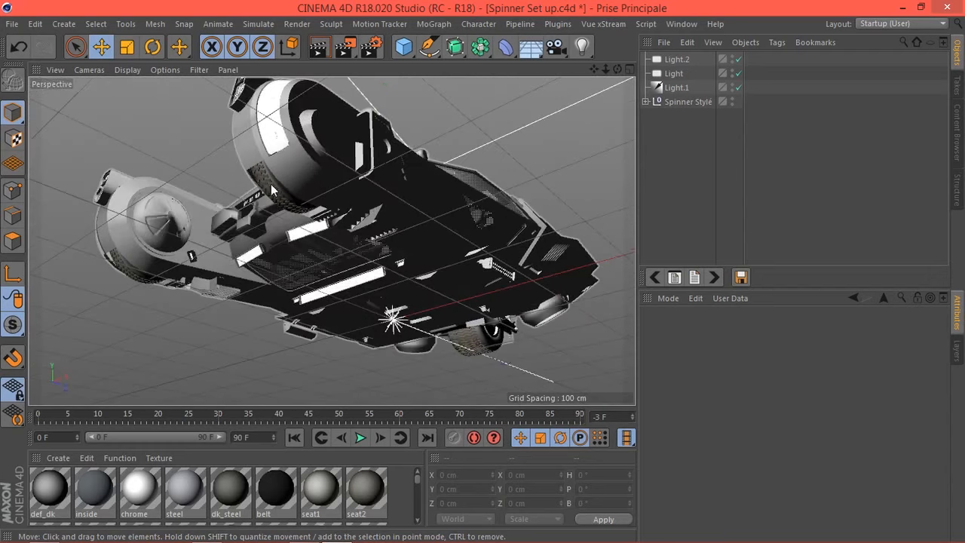
pyautogui.keyDown('alt'); pyautogui.moveTo(296, 330); pyautogui.dragTo(403, 189); pyautogui.keyUp('alt')
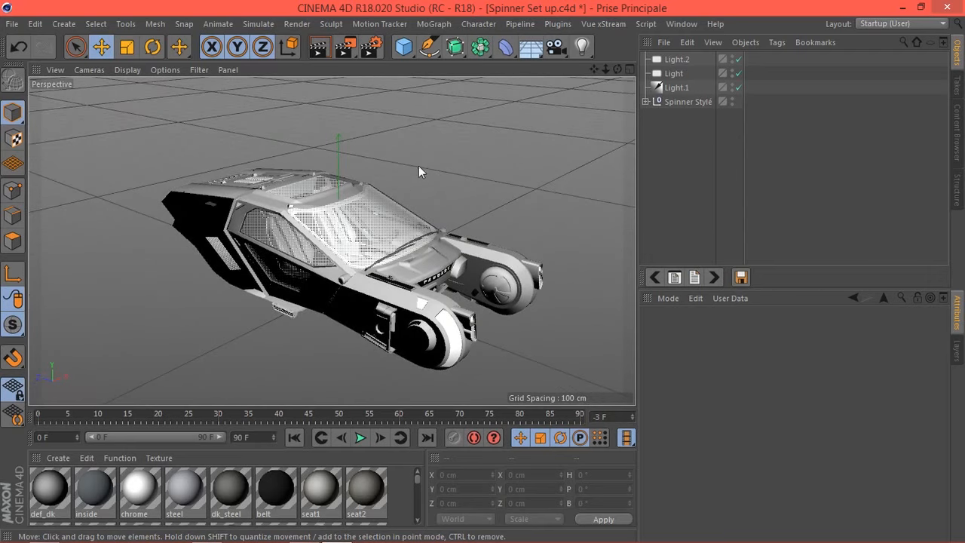
pyautogui.keyDown('alt'); pyautogui.moveTo(552, 230); pyautogui.dragTo(422, 264); pyautogui.keyUp('alt')
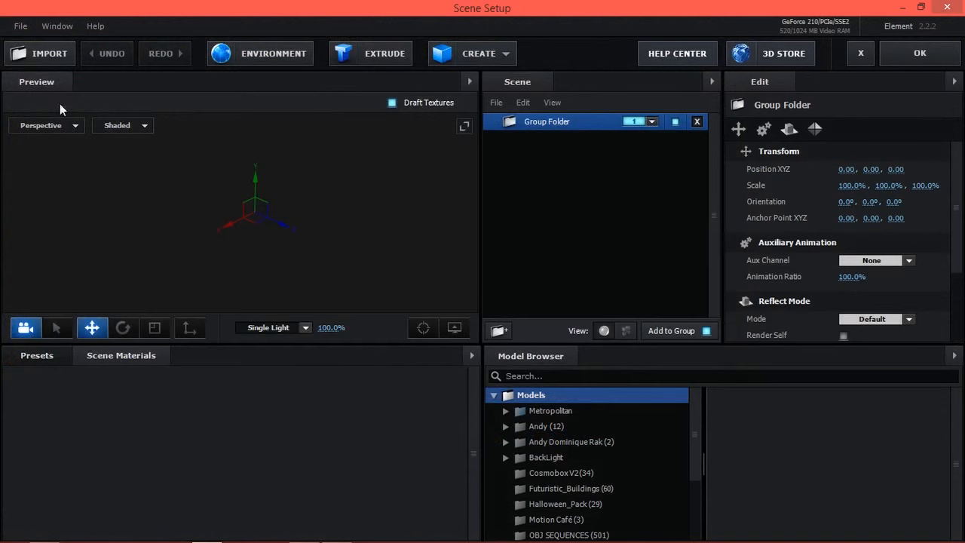
pyautogui.click(37, 57)
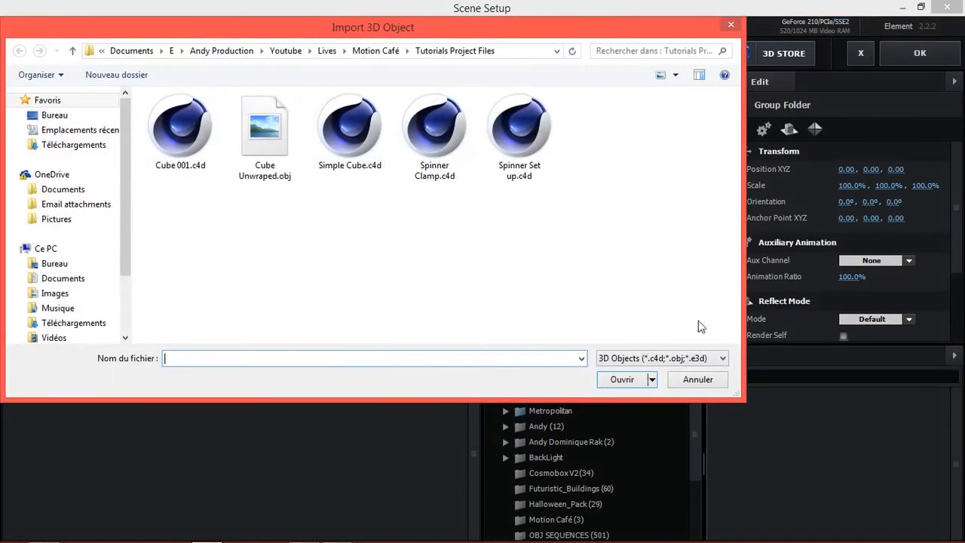
pyautogui.click(336, 532)
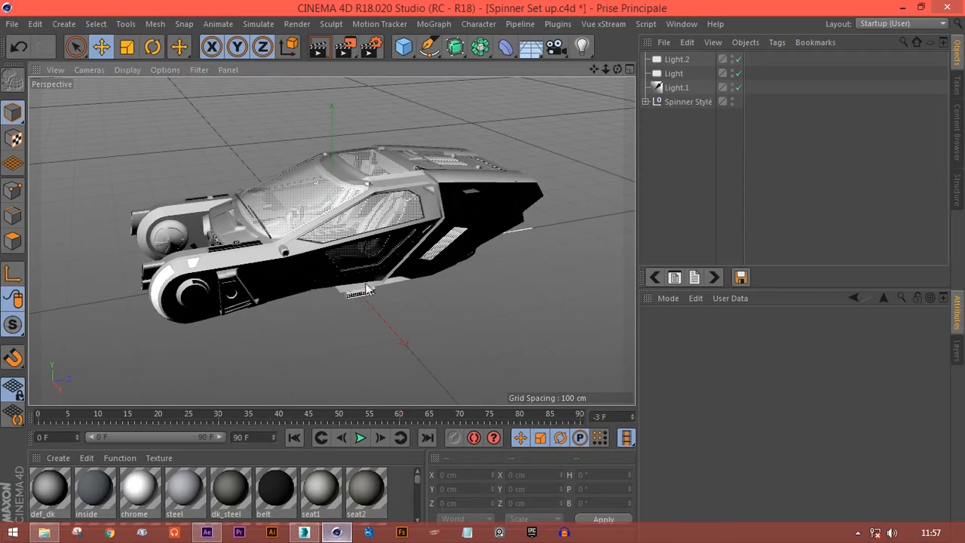
pyautogui.keyDown('alt'); pyautogui.moveTo(389, 343); pyautogui.dragTo(256, 261); pyautogui.keyUp('alt')
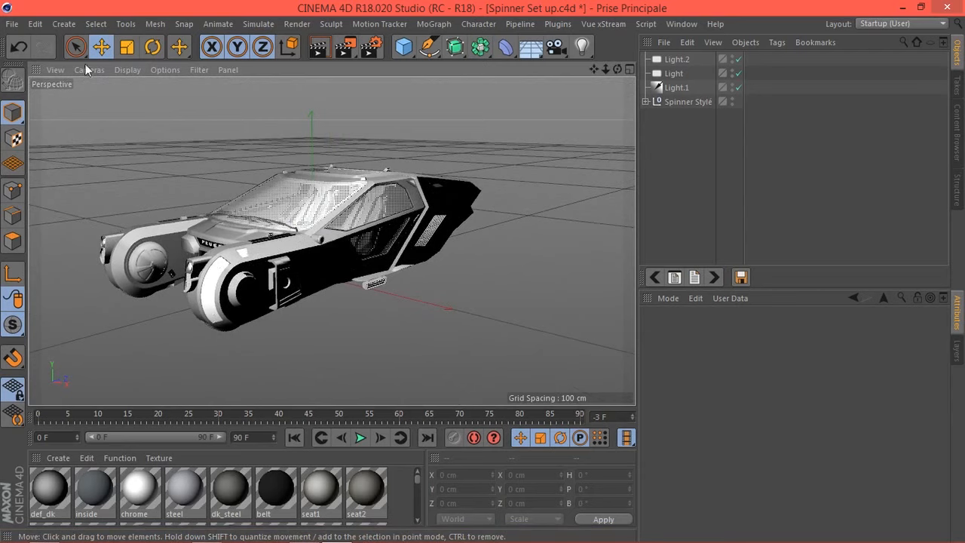
pyautogui.click(14, 25)
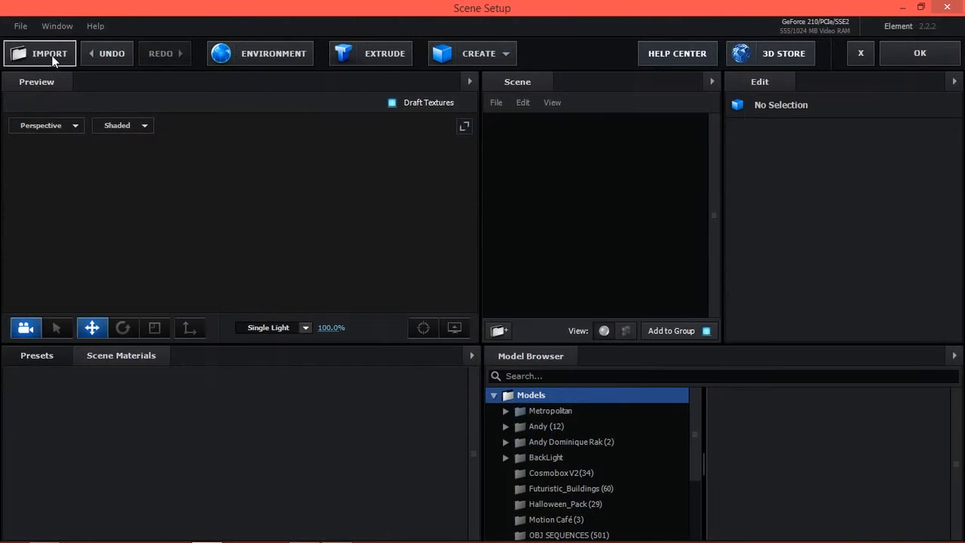
# - Import Spinner Set up.c4d into the Element 3D scene with the default import options and view the model
pyautogui.click(53, 58)
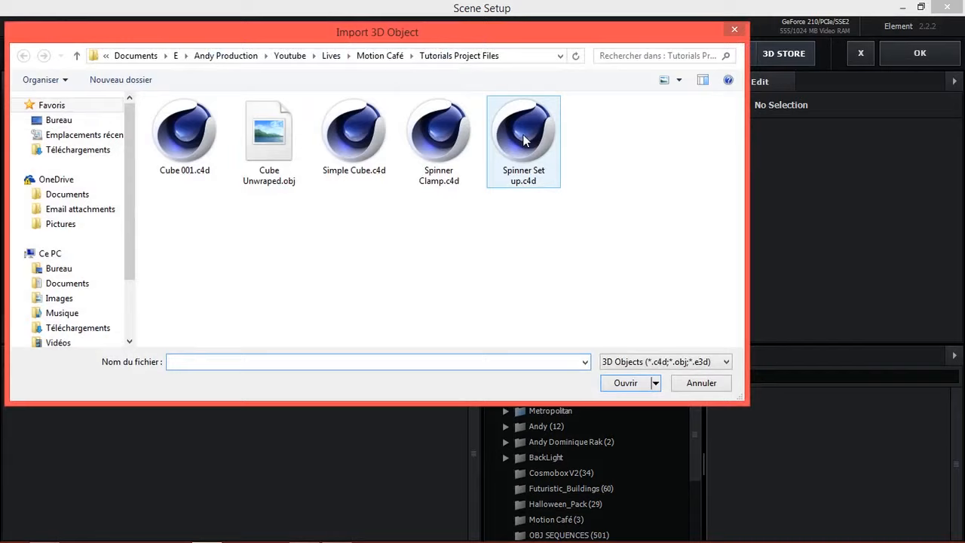
pyautogui.doubleClick(526, 139)
pyautogui.click(578, 411)
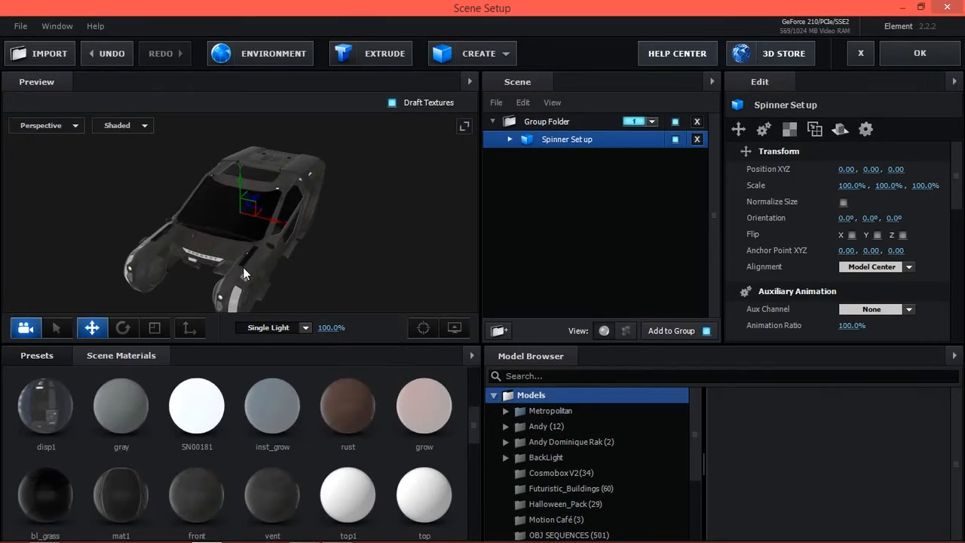
pyautogui.moveTo(195, 266); pyautogui.dragTo(256, 275)
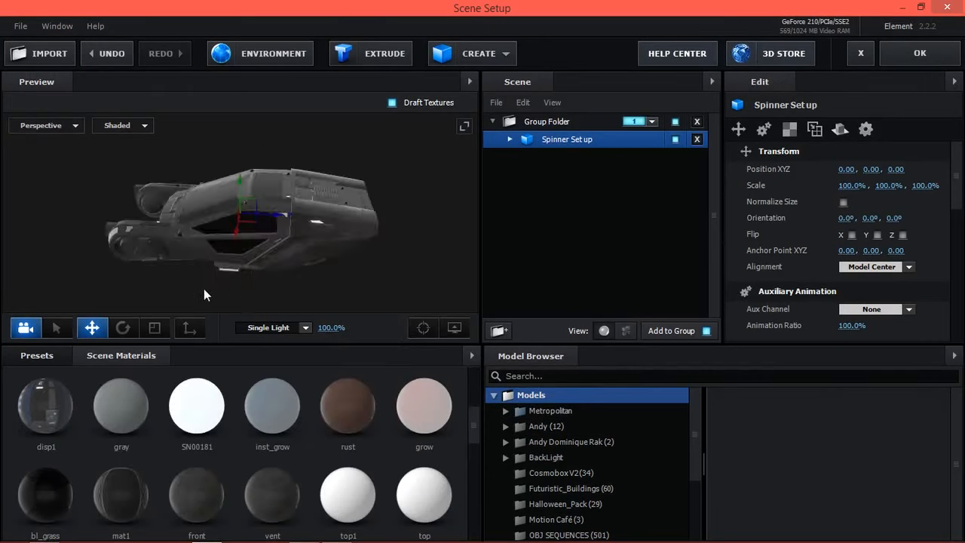
# - Expand the Spinner Set up model's material list, select the inside material and look through its settings
pyautogui.click(509, 139)
pyautogui.click(565, 175)
pyautogui.scroll(-4, 864, 224)
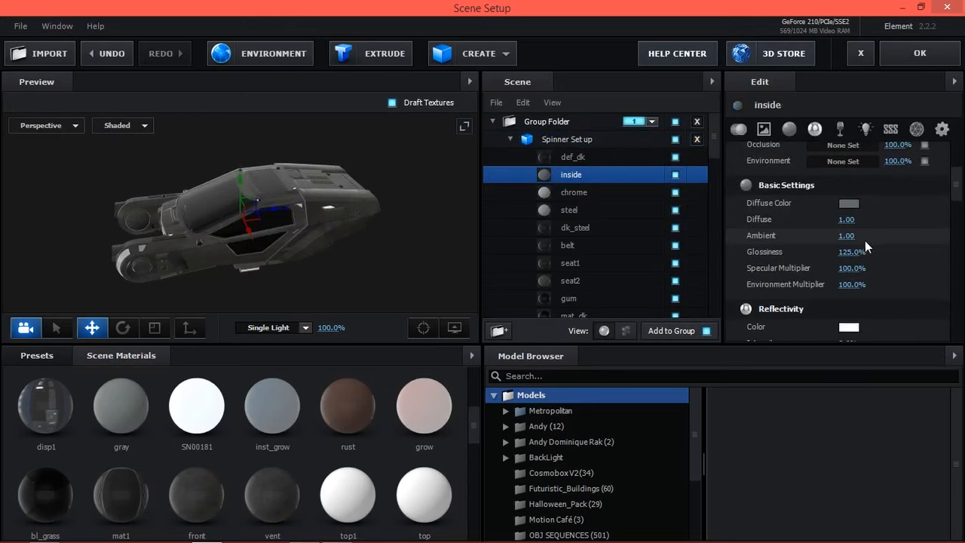
pyautogui.scroll(-5, 868, 253)
pyautogui.scroll(-5, 868, 260)
pyautogui.scroll(-2, 865, 279)
pyautogui.scroll(1, 865, 279)
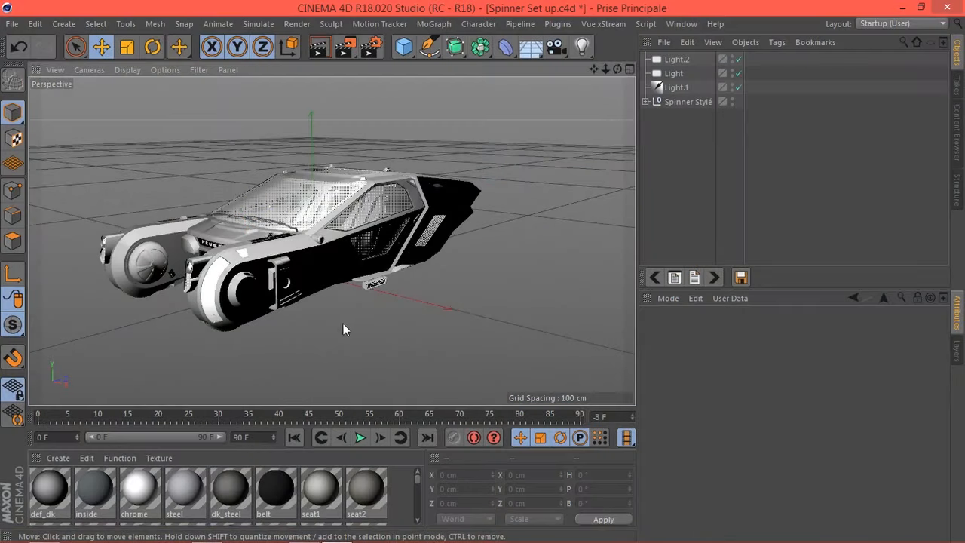
pyautogui.keyDown('alt'); pyautogui.moveTo(343, 323); pyautogui.dragTo(399, 323); pyautogui.keyUp('alt')
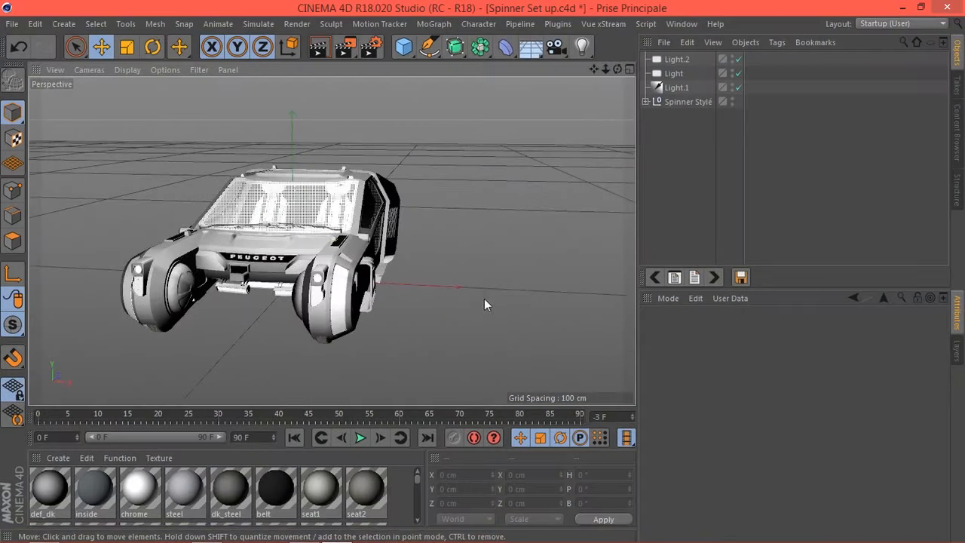
pyautogui.keyDown('alt'); pyautogui.moveTo(484, 299); pyautogui.dragTo(530, 295); pyautogui.keyUp('alt')
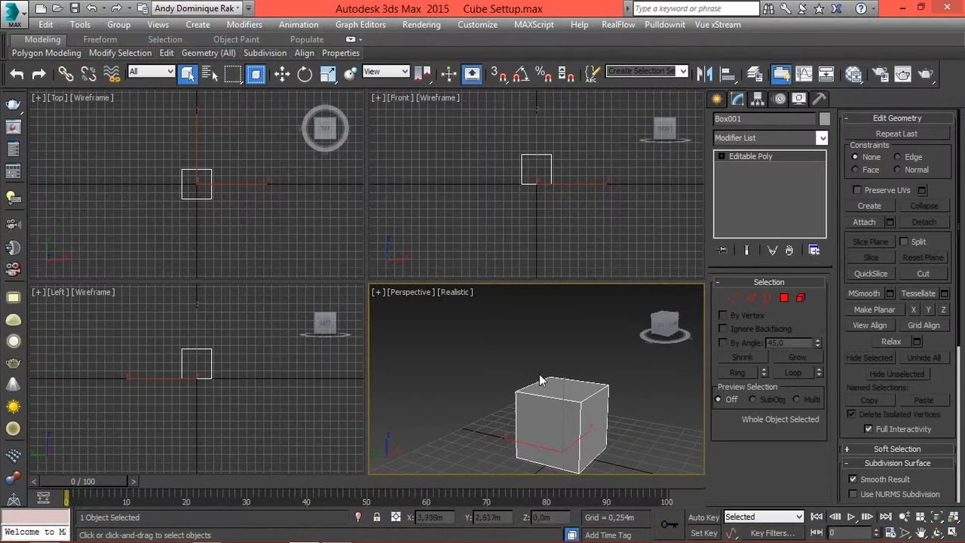
pyautogui.moveTo(540, 380)
pyautogui.mouseDown(button='middle')
pyautogui.moveTo(501, 348)
pyautogui.moveTo(510, 339)
pyautogui.moveTo(459, 360)
pyautogui.moveTo(548, 369)
pyautogui.mouseUp(button='middle')
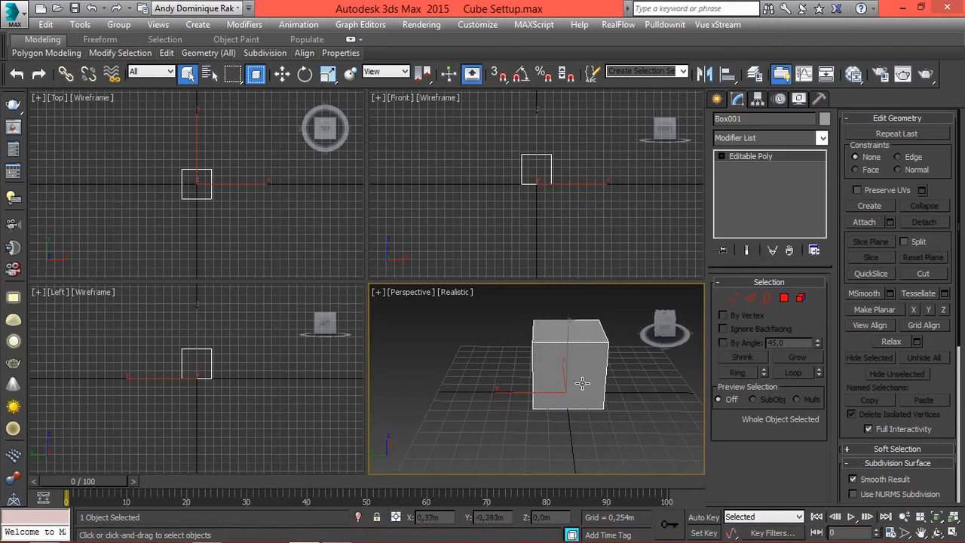
pyautogui.rightClick(518, 303)
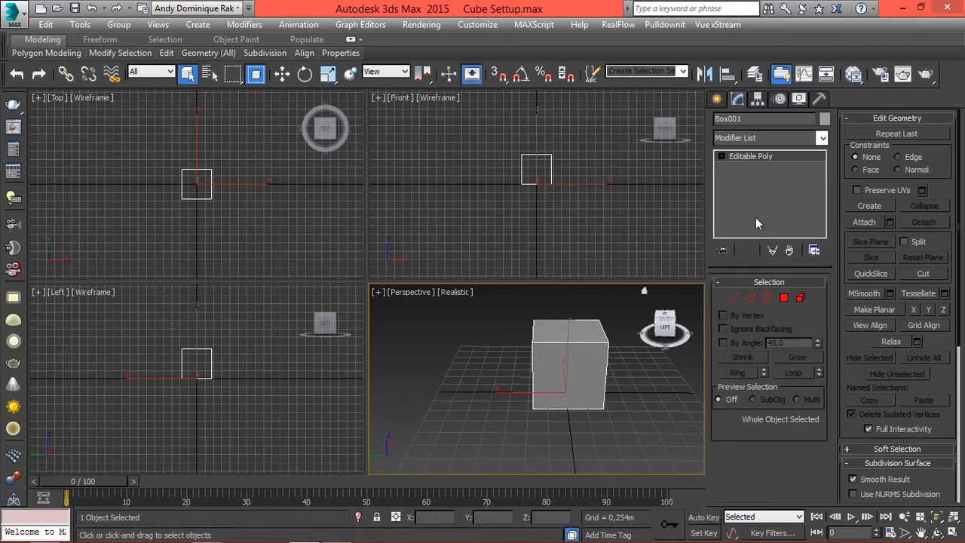
pyautogui.press('z')
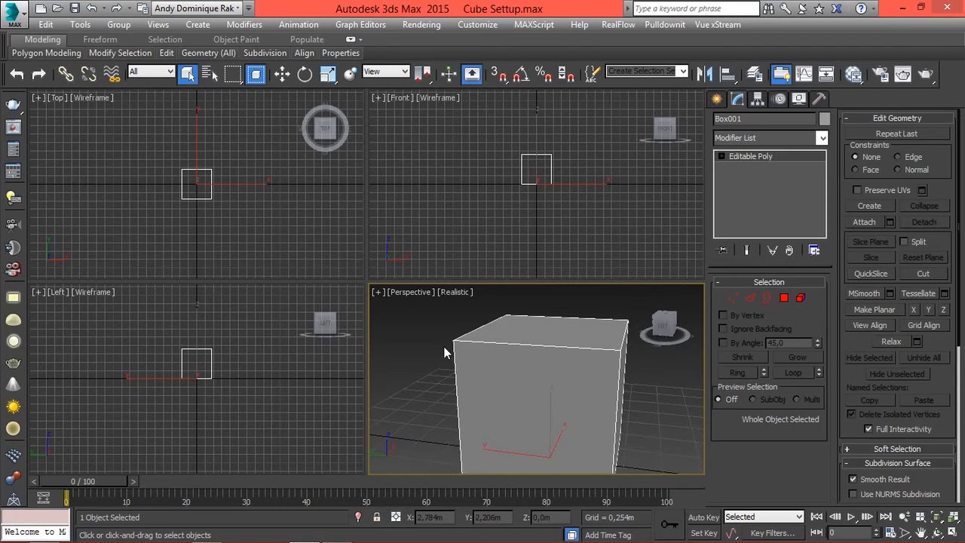
pyautogui.moveTo(449, 347); pyautogui.dragTo(430, 334)
pyautogui.keyDown('alt'); pyautogui.moveTo(455, 348); pyautogui.dragTo(445, 339, button='middle'); pyautogui.keyUp('alt')
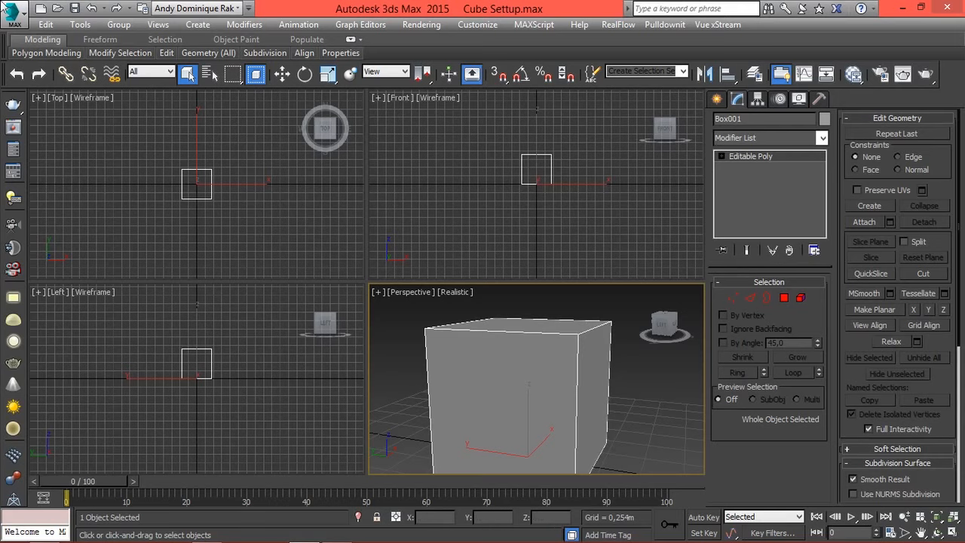
# - Start exporting the selected box in gw::OBJ-Exporter format under the file name Cube Cube Cube
pyautogui.click(13, 18)
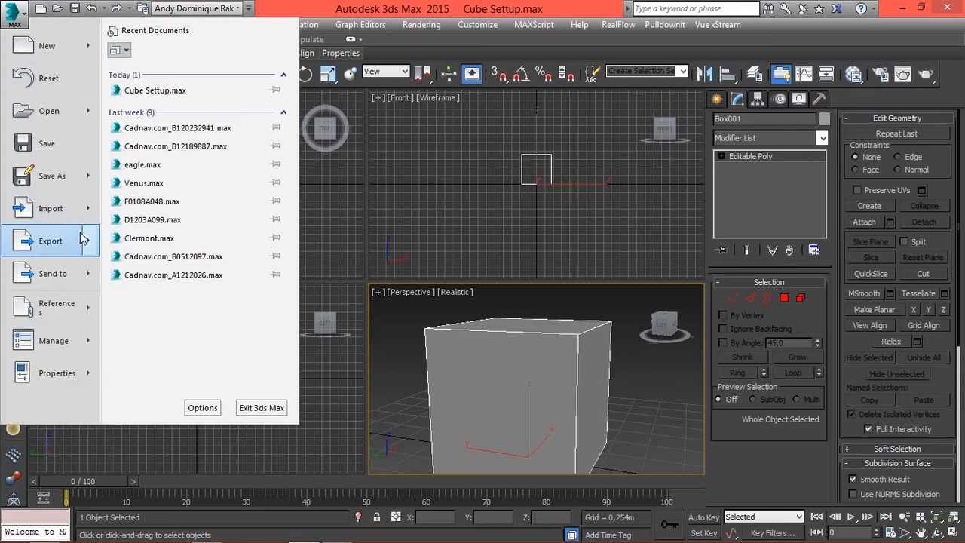
pyautogui.moveTo(91, 241)
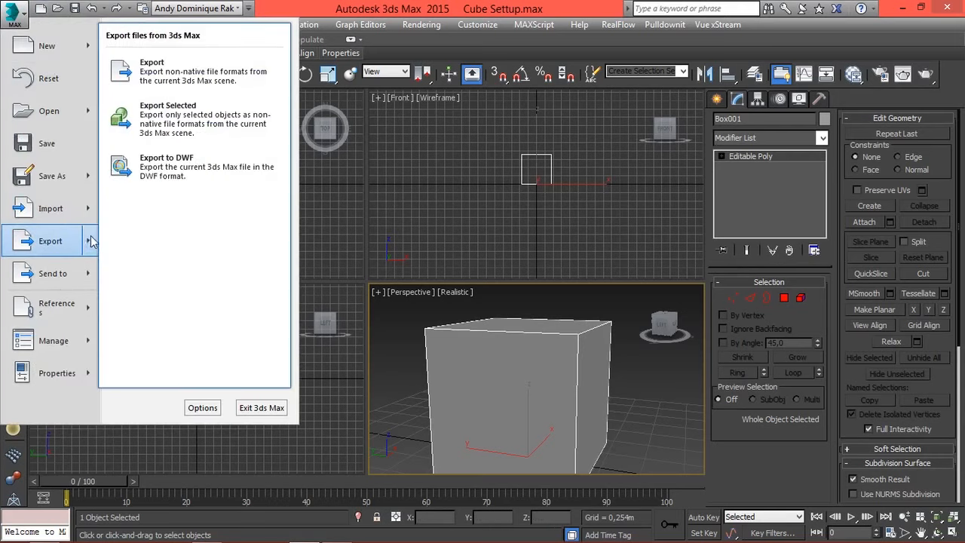
pyautogui.click(172, 121)
pyautogui.click(241, 460)
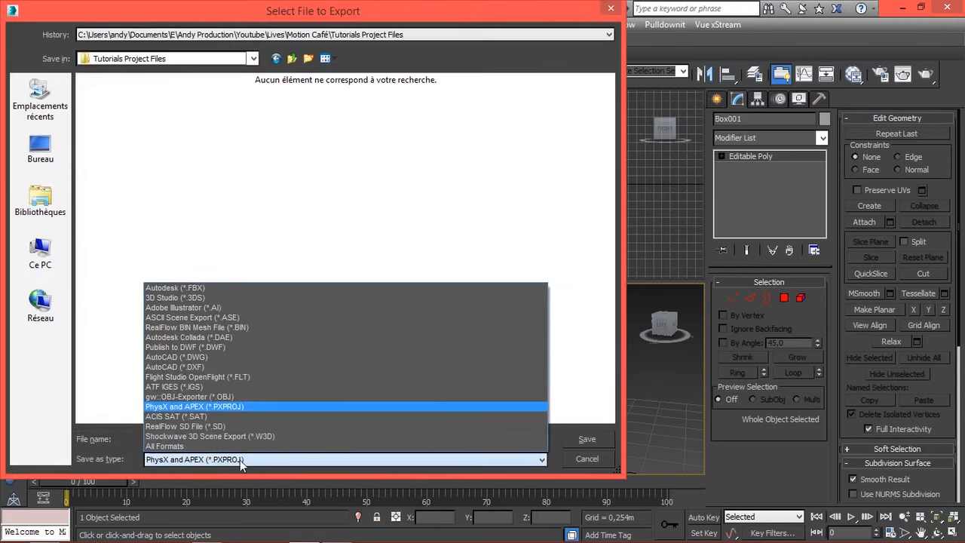
pyautogui.click(235, 398)
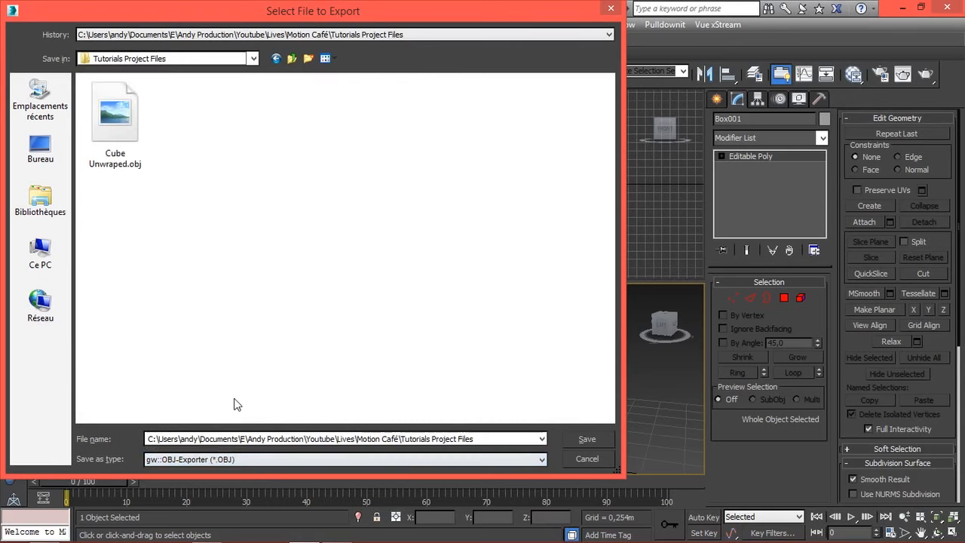
pyautogui.click(242, 438)
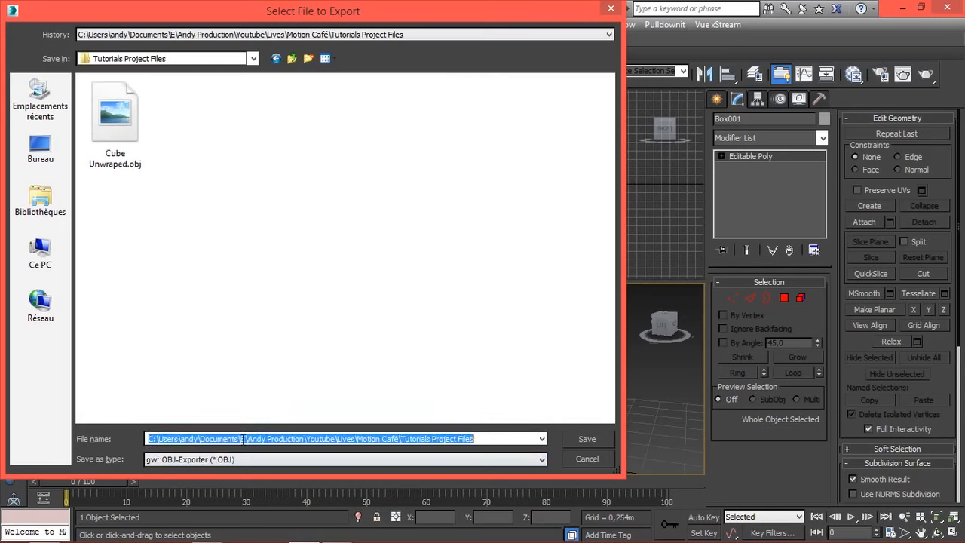
pyautogui.write('Cube Cube Cube')
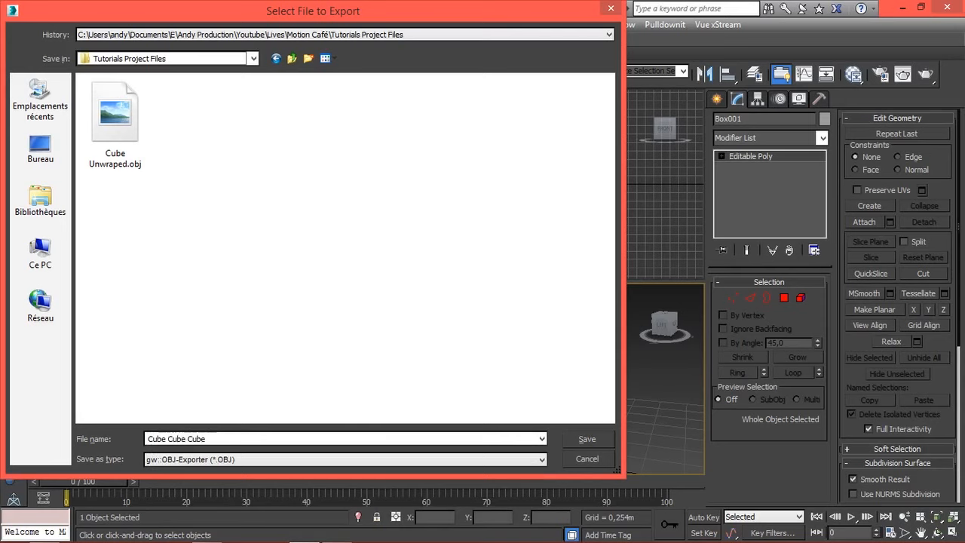
pyautogui.click(588, 439)
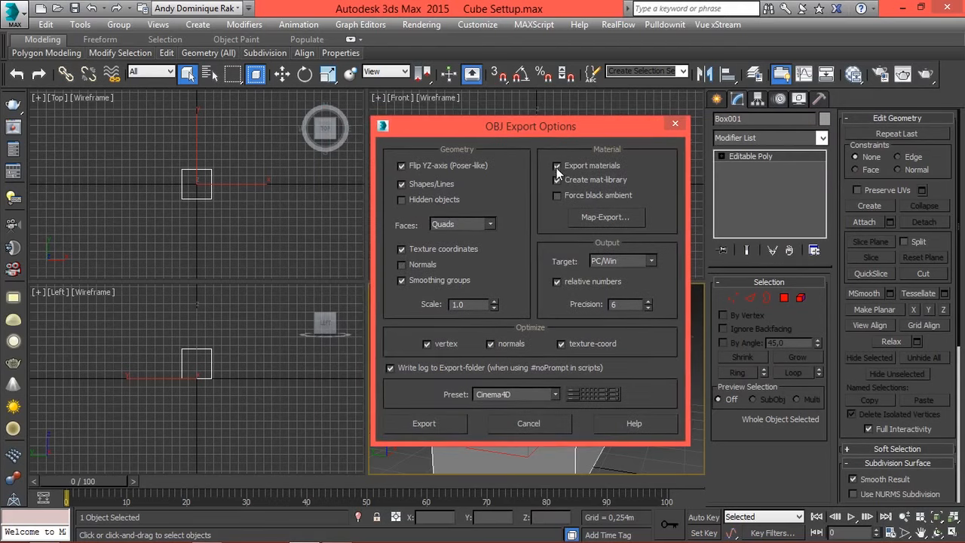
# - Set the OBJ export faces to Triangles, with Export materials and Create mat-library enabled
pyautogui.click(557, 167)
pyautogui.click(557, 181)
pyautogui.moveTo(531, 126); pyautogui.dragTo(293, 111)
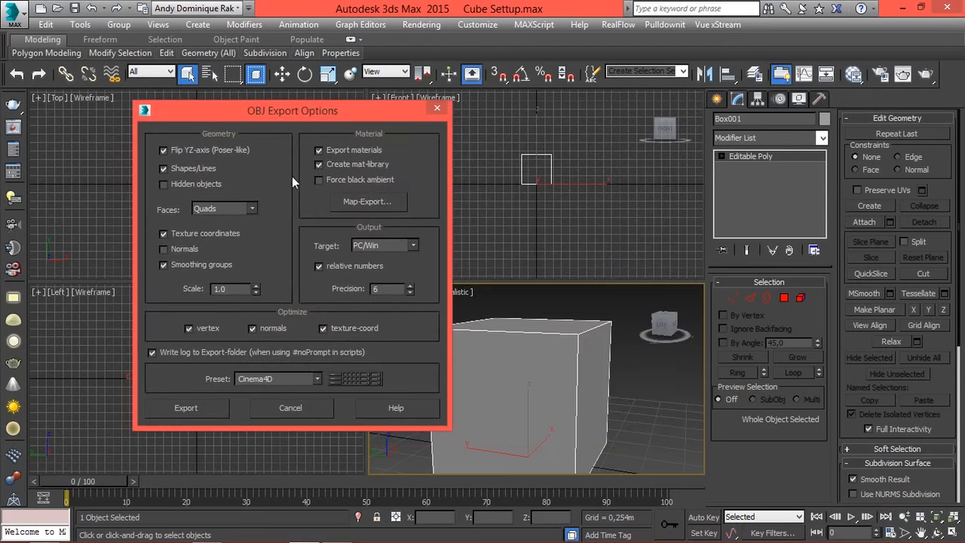
pyautogui.click(219, 209)
pyautogui.click(220, 221)
pyautogui.click(251, 209)
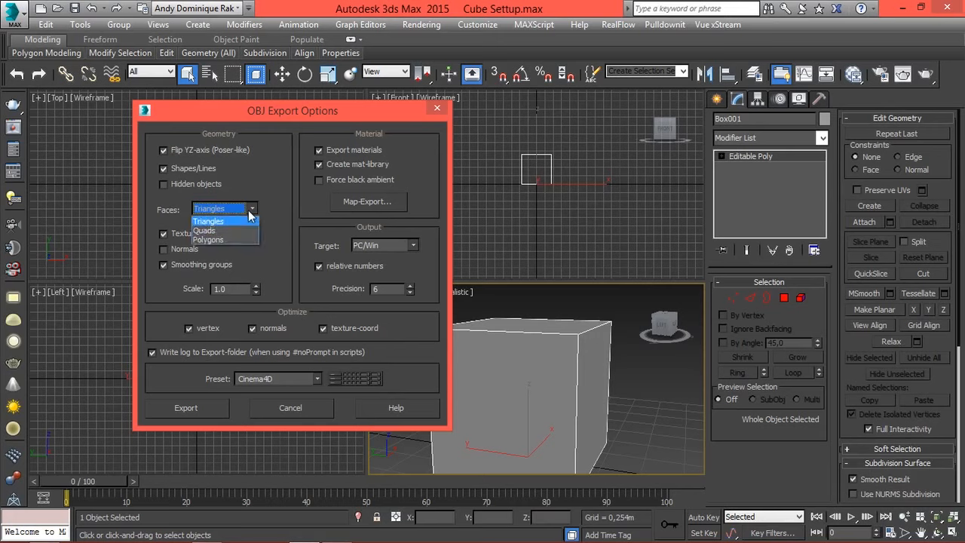
pyautogui.click(227, 230)
pyautogui.scroll(1, 250, 213)
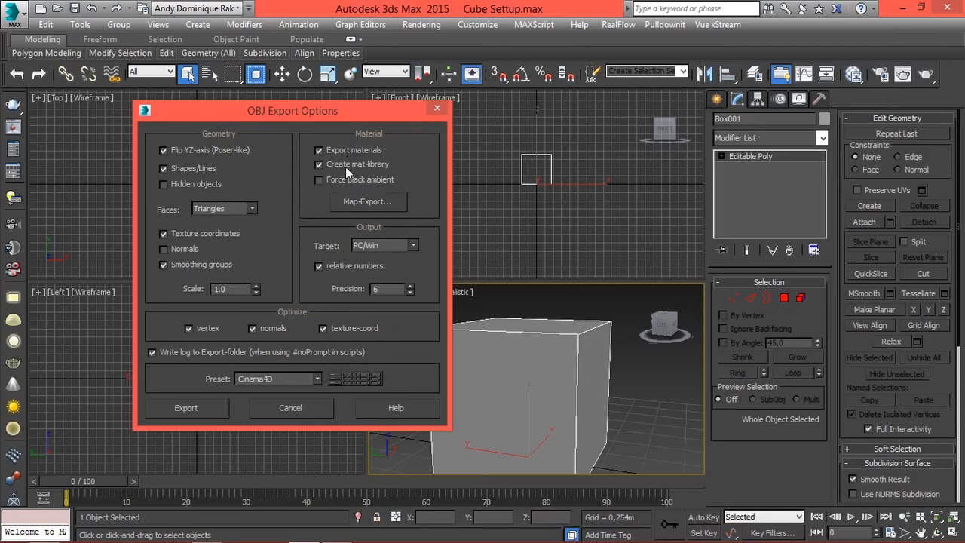
pyautogui.click(221, 209)
pyautogui.click(211, 226)
pyautogui.click(226, 210)
pyautogui.click(225, 217)
# - Create a new OBJ export preset named 01 and enable Shapes/Lines for it
pyautogui.click(365, 380)
pyautogui.rightClick(241, 203)
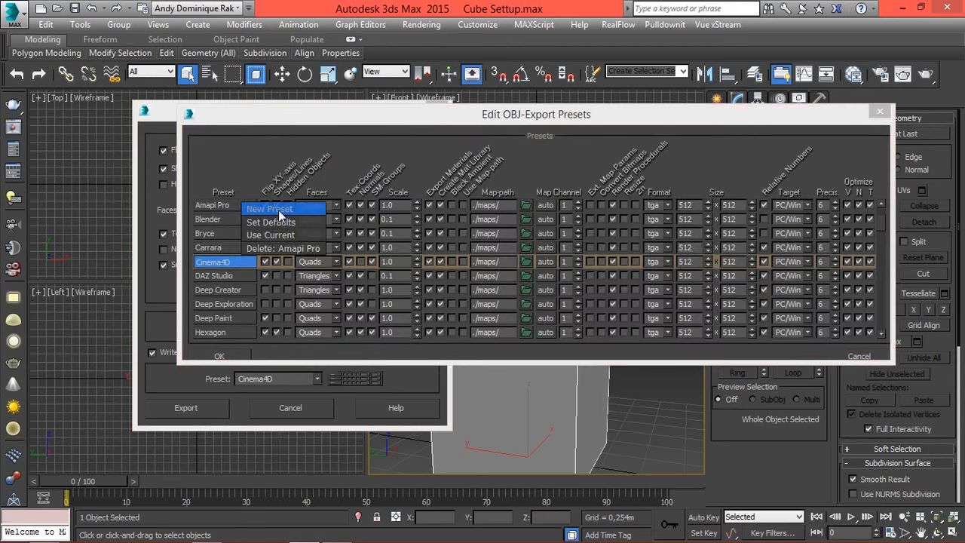
pyautogui.click(277, 210)
pyautogui.write('01')
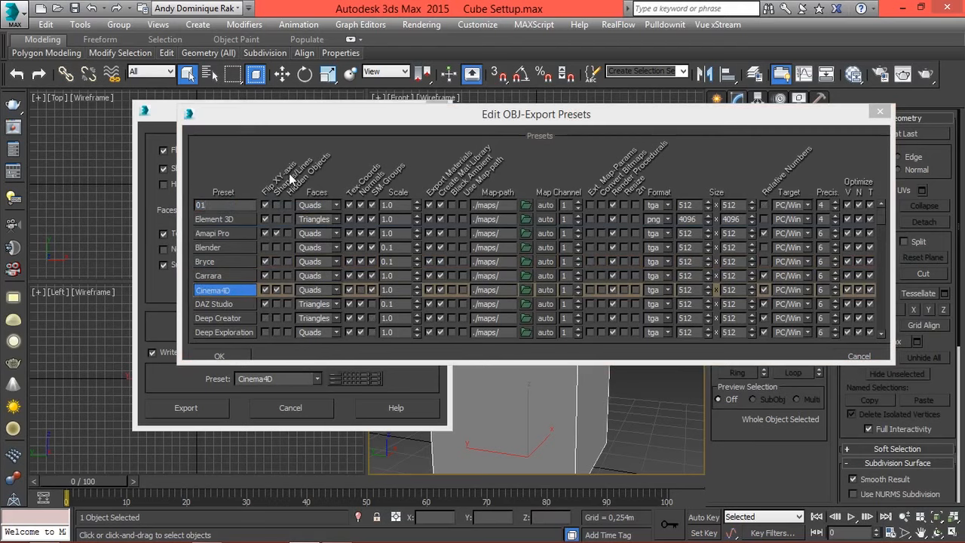
pyautogui.moveTo(559, 118); pyautogui.dragTo(578, 251)
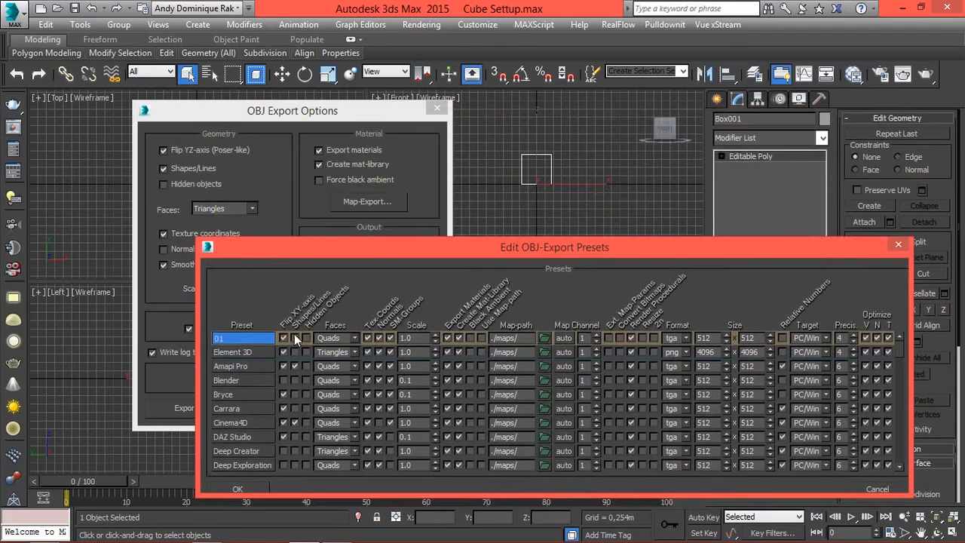
pyautogui.click(179, 216)
# - Set preset 01's faces to Triangles and its map size to 4096 x 4096, and save the presets
pyautogui.click(344, 341)
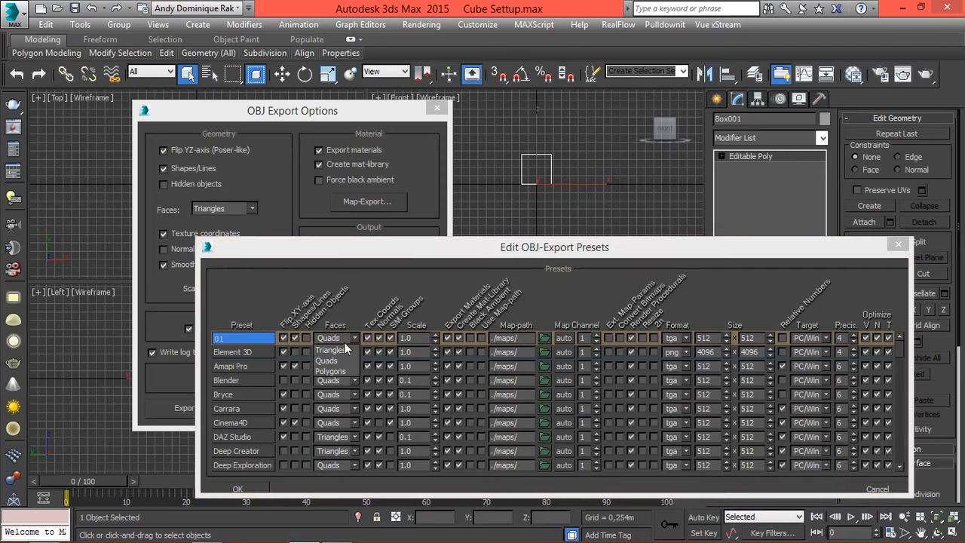
pyautogui.click(343, 351)
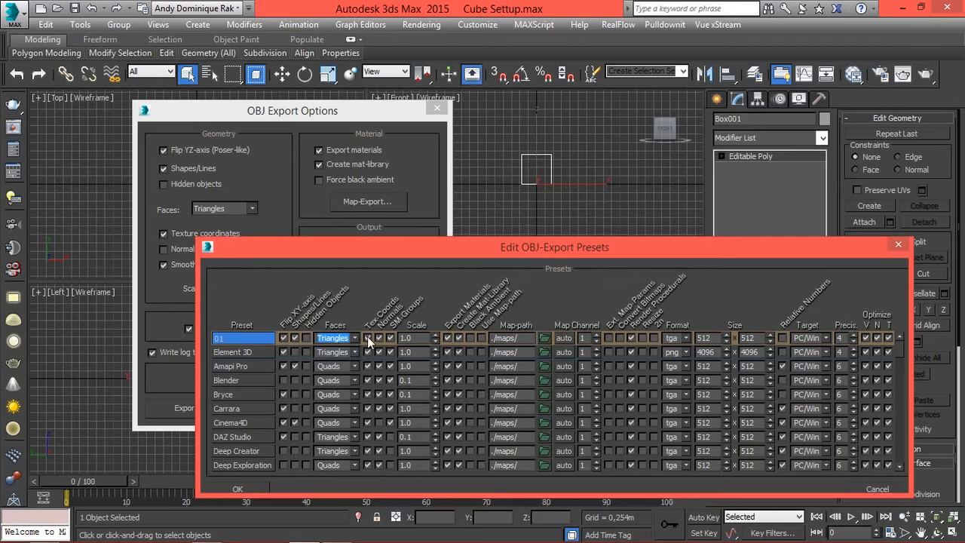
pyautogui.click(705, 337)
pyautogui.write('4096')
pyautogui.click(754, 338)
pyautogui.write('4096')
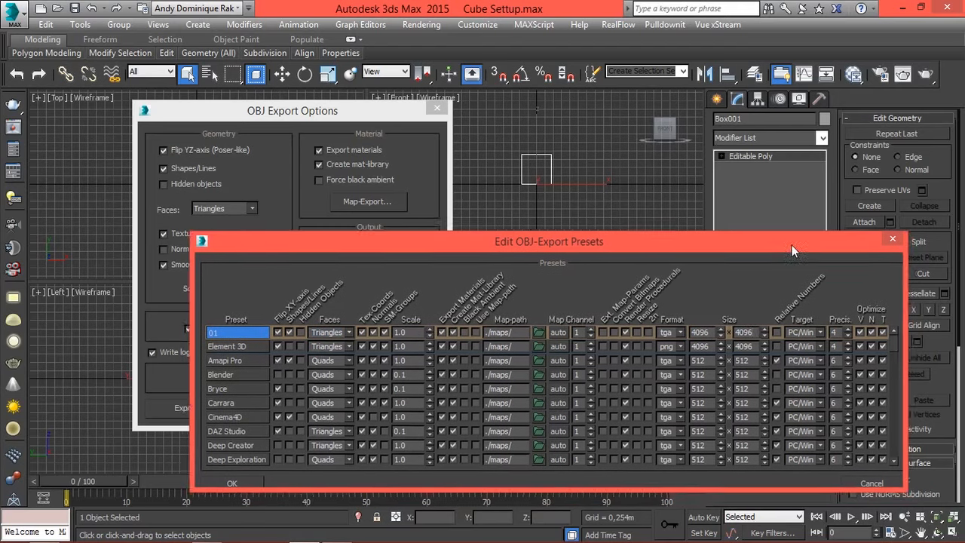
pyautogui.moveTo(792, 245); pyautogui.dragTo(778, 204)
pyautogui.click(249, 448)
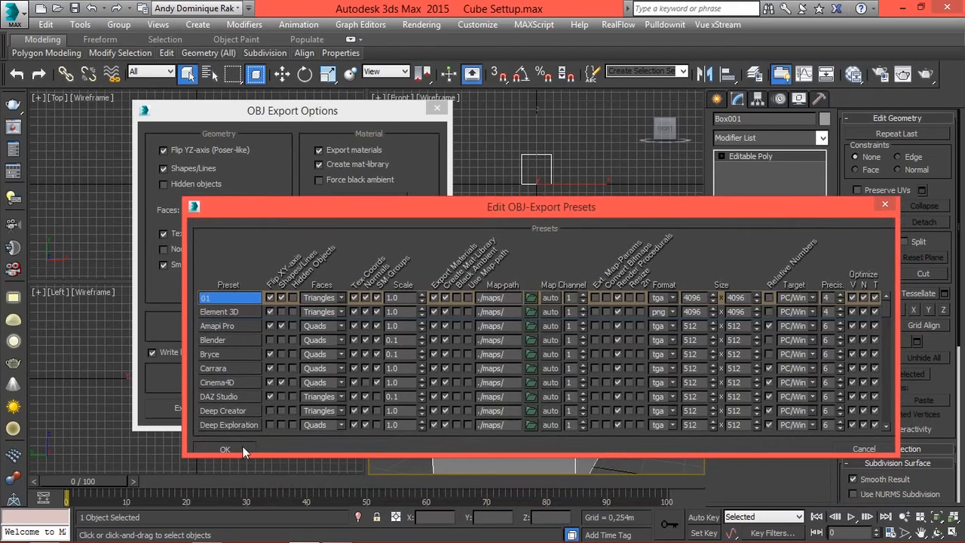
# - Apply preset 01 to the OBJ export options
pyautogui.click(304, 403)
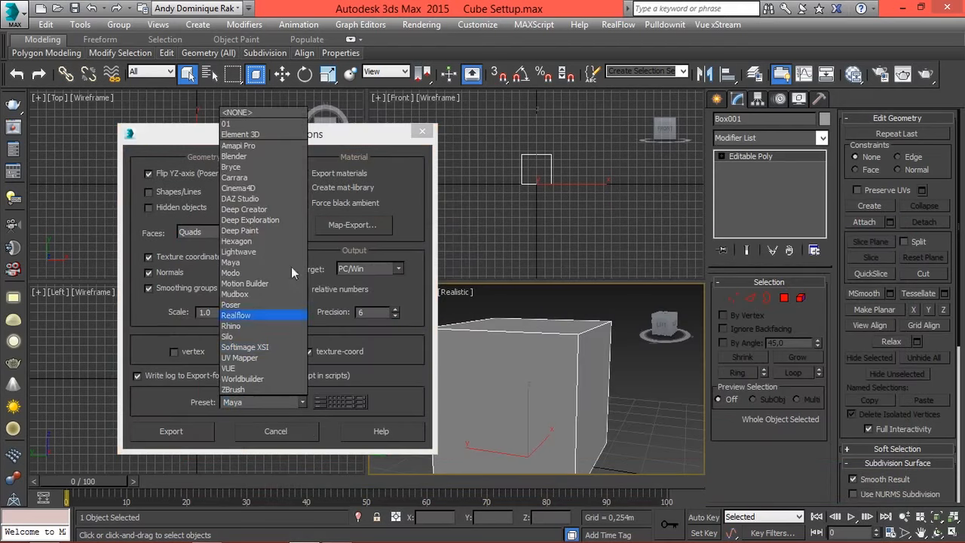
pyautogui.click(243, 125)
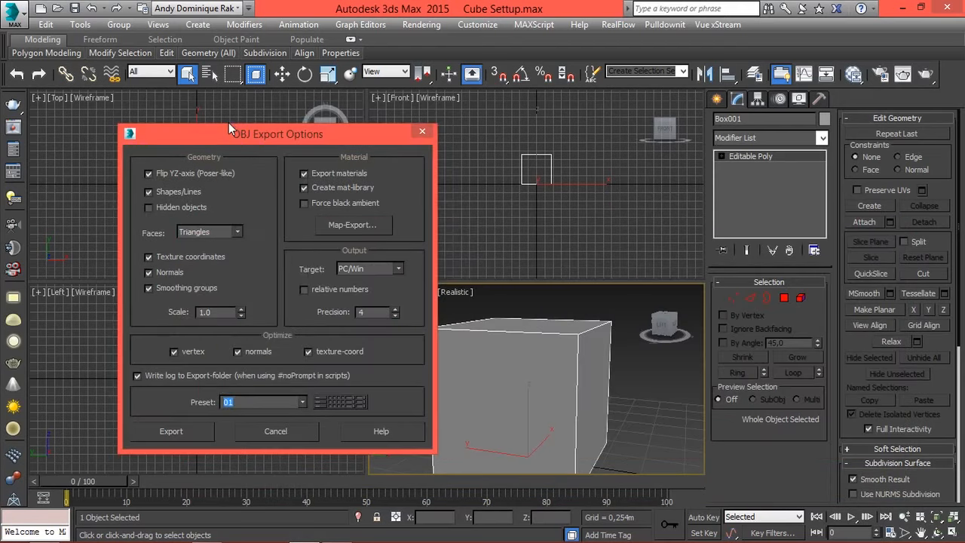
pyautogui.click(193, 419)
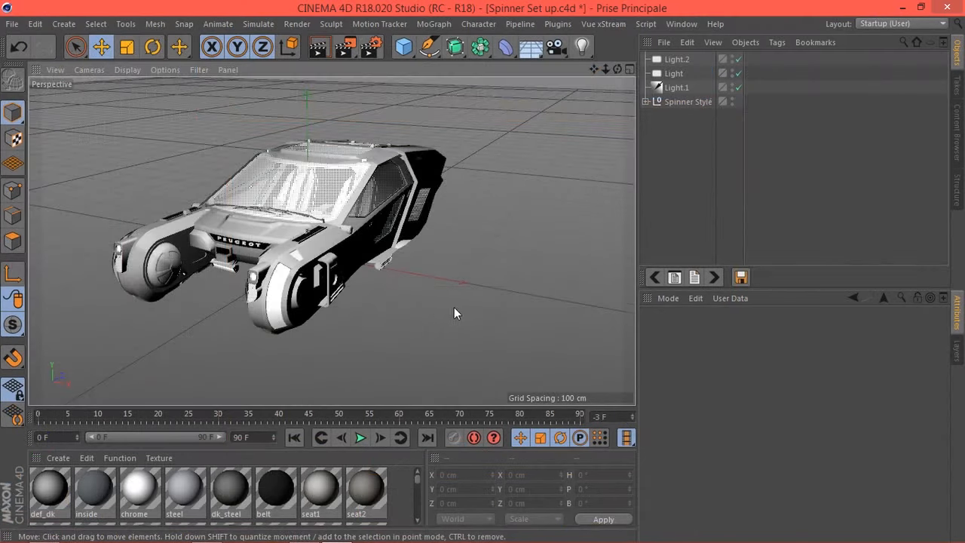
# - Switch to Cinema 4D and set up the Spinner's Wavefront OBJ export with Flip X Axis, Flip Y Axis and Export Materials
pyautogui.keyDown('alt'); pyautogui.moveTo(454, 307); pyautogui.dragTo(534, 306); pyautogui.keyUp('alt')
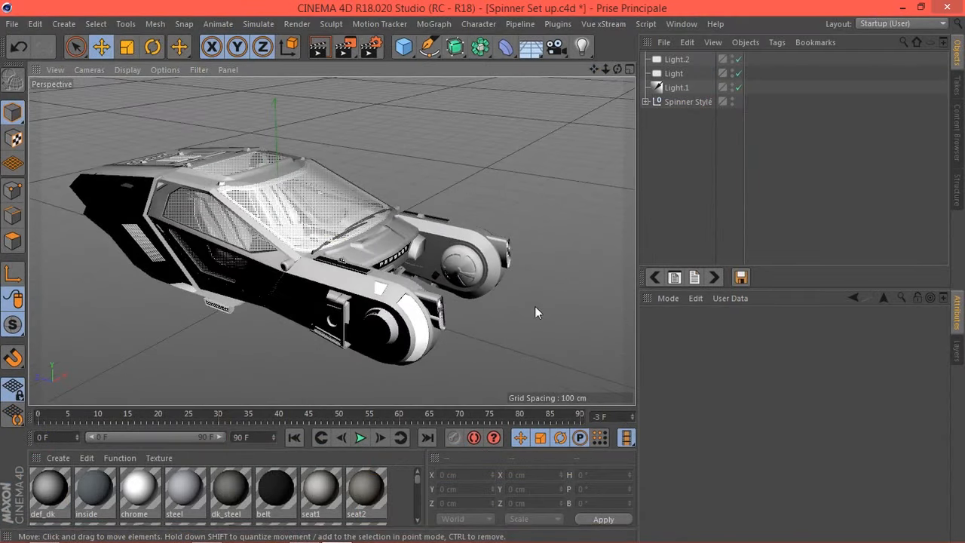
pyautogui.click(13, 25)
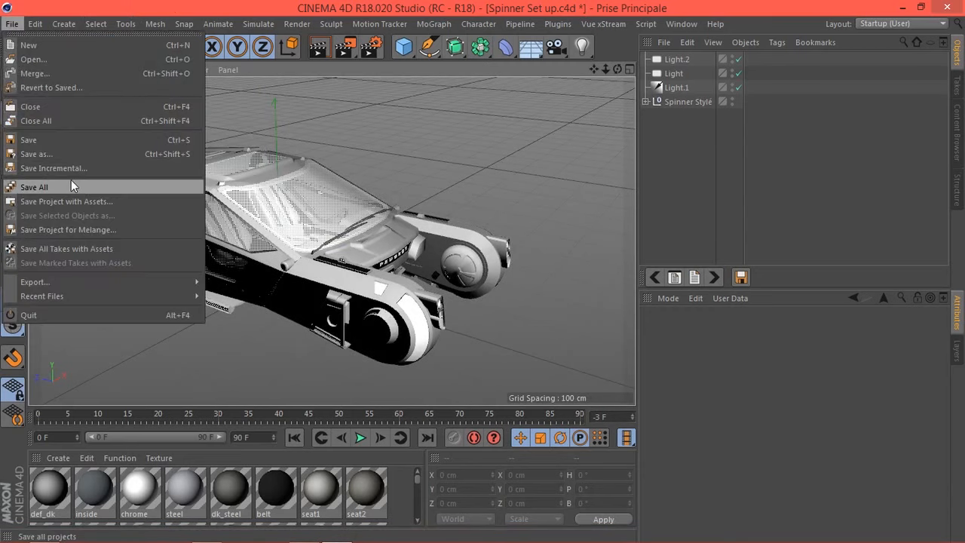
pyautogui.moveTo(64, 283)
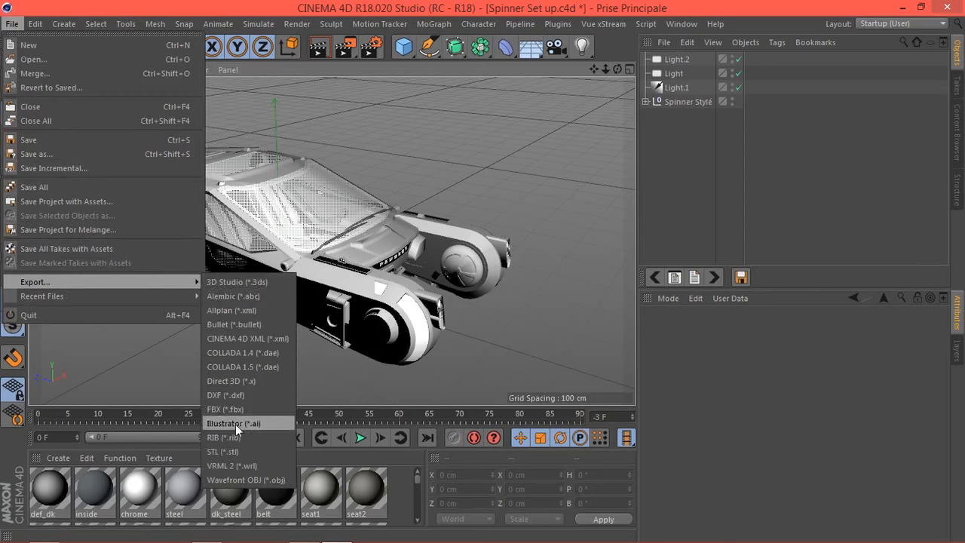
pyautogui.click(246, 480)
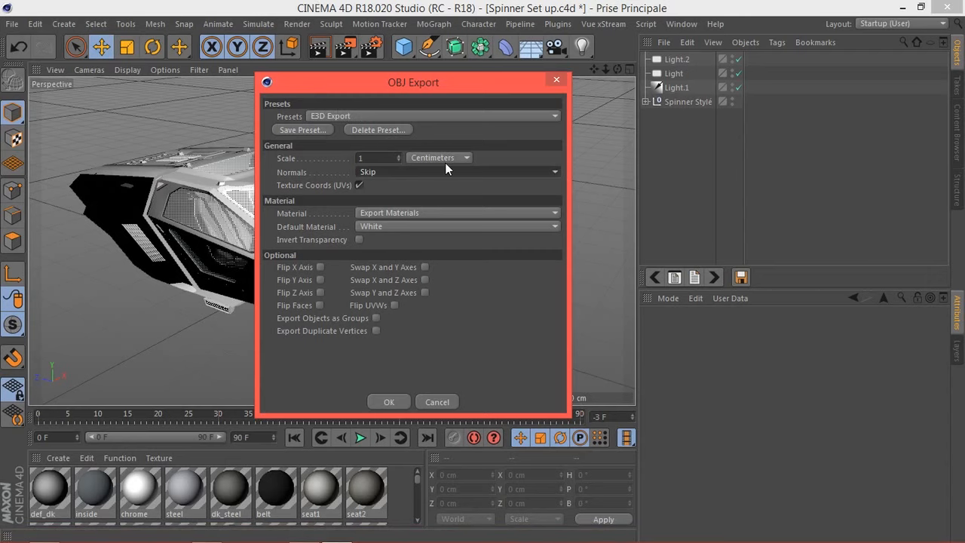
pyautogui.moveTo(483, 78); pyautogui.dragTo(694, 67)
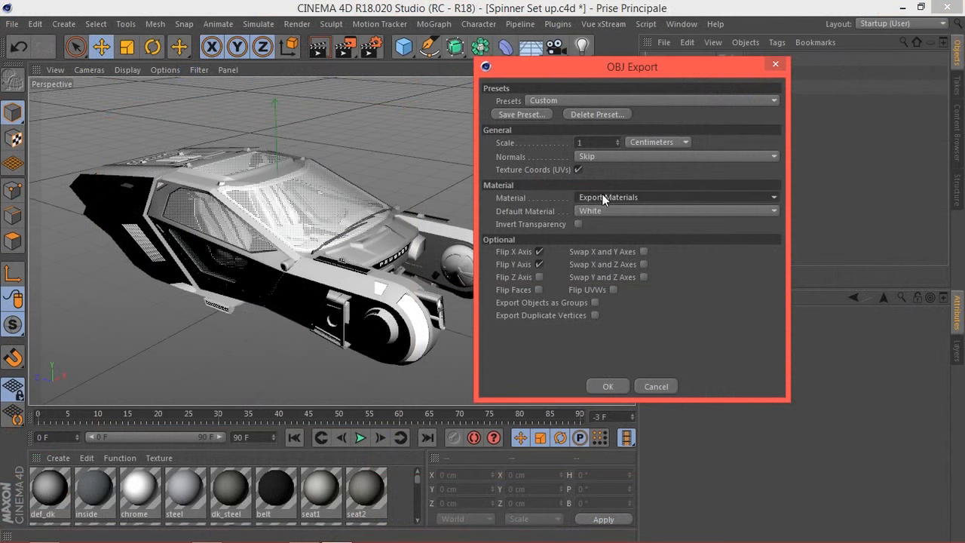
pyautogui.click(603, 198)
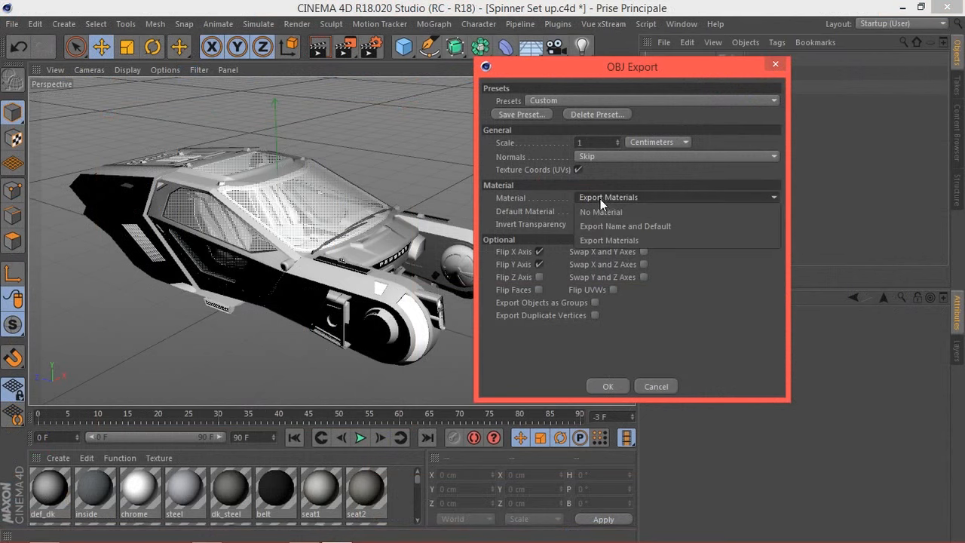
pyautogui.click(631, 241)
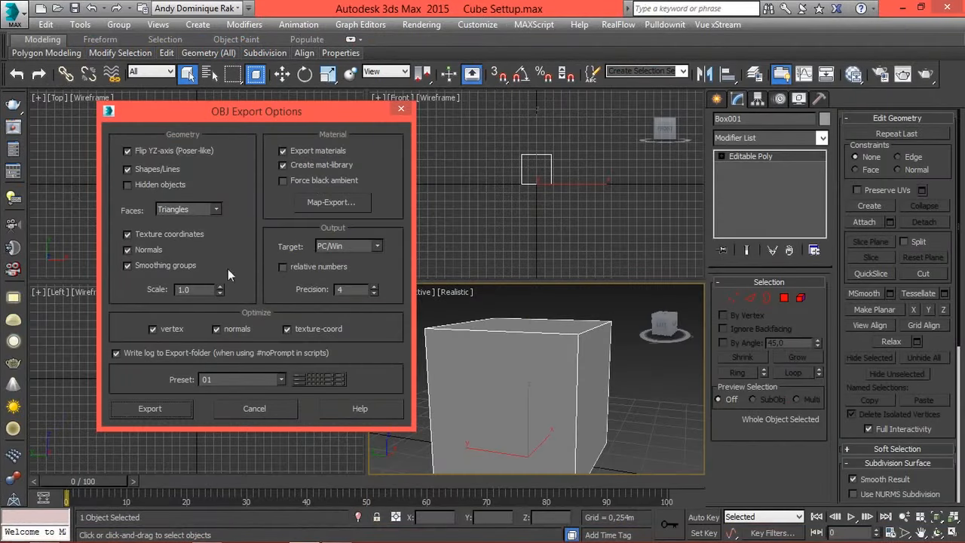
# - Compare the texture coordinates option in the 3ds Max and Cinema 4D OBJ export settings, leaving Texture Coords (UVs) enabled in Cinema 4D
pyautogui.click(127, 234)
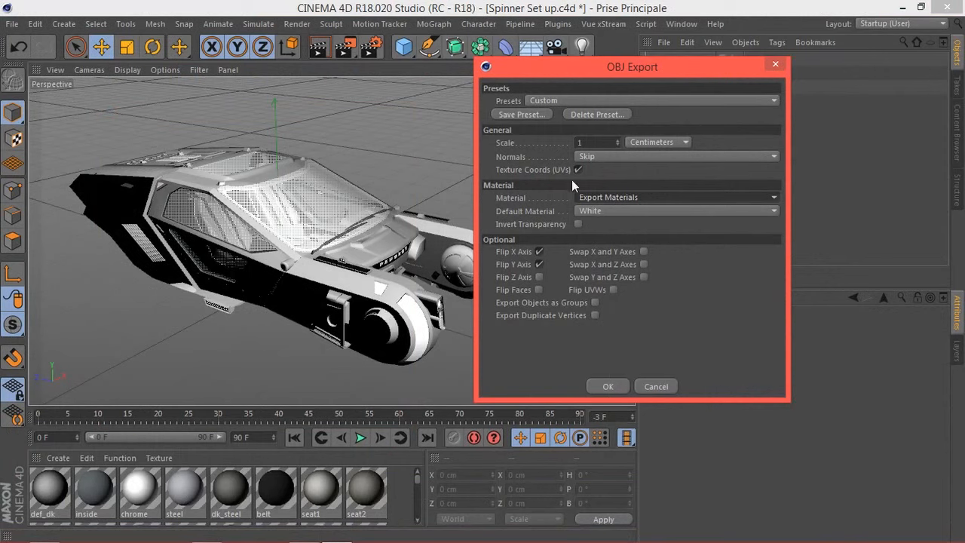
pyautogui.click(578, 170)
pyautogui.click(578, 169)
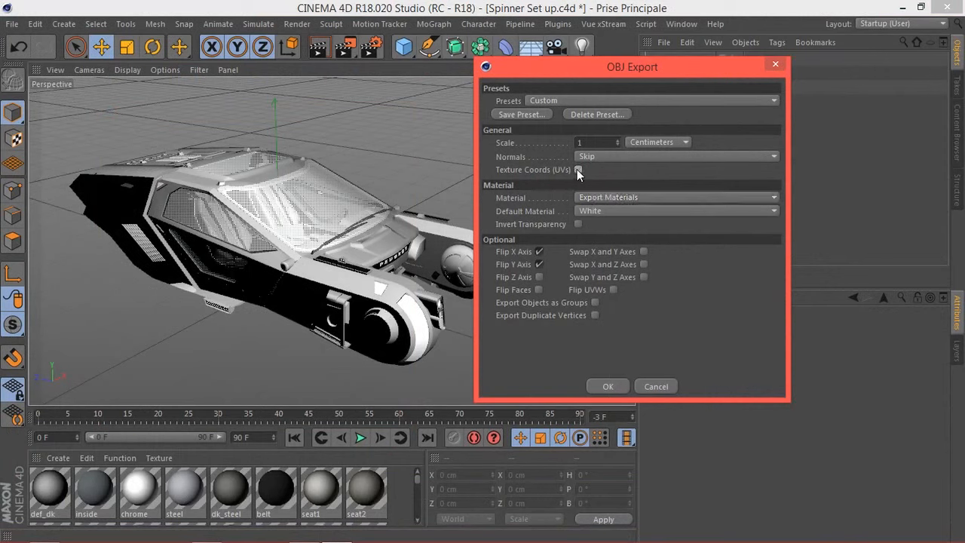
# - Save the OBJ export settings as a preset named Element 3D Exp and fill in the author's name
pyautogui.click(542, 114)
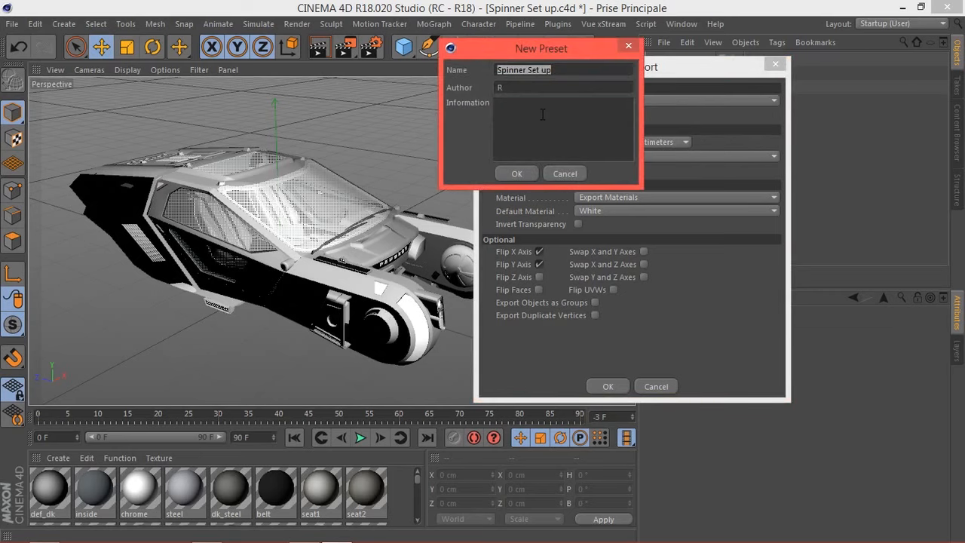
pyautogui.write('B')
pyautogui.write('leme')
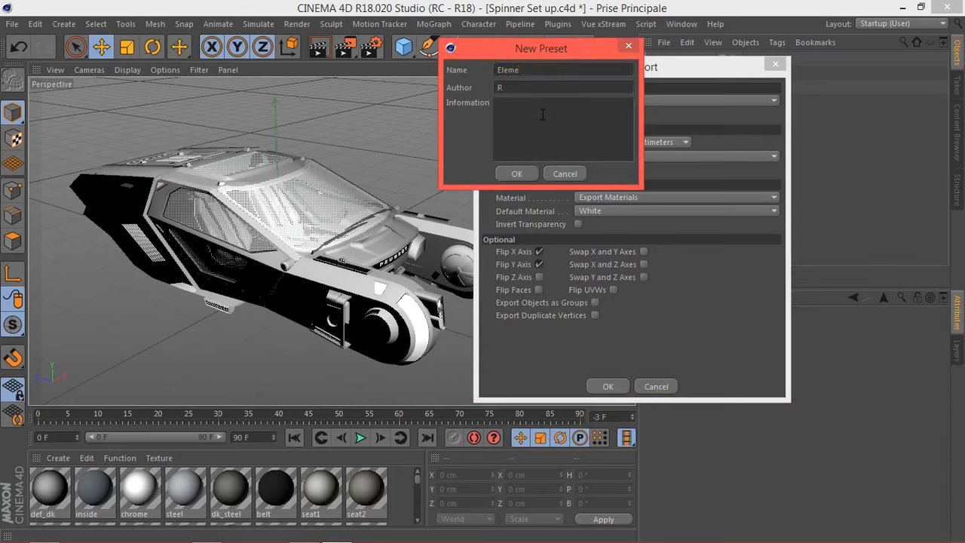
pyautogui.write('nt 3D Exp')
pyautogui.click(544, 86)
pyautogui.write('Andy Doine')
pyautogui.press('BackSpace')
pyautogui.press('BackSpace')
pyautogui.press('BackSpace')
pyautogui.click(518, 174)
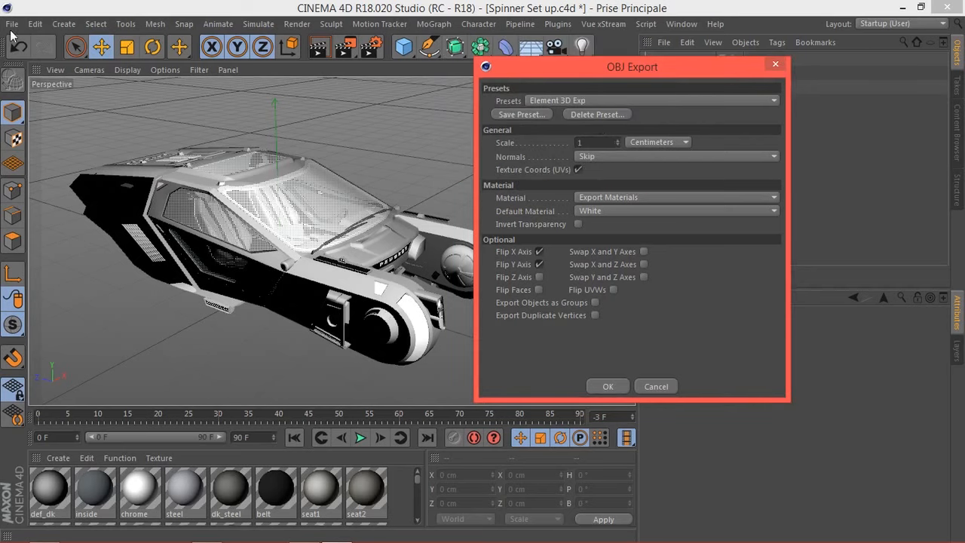
# - Choose the Element 3D Exp preset and confirm the OBJ export settings
pyautogui.click(553, 102)
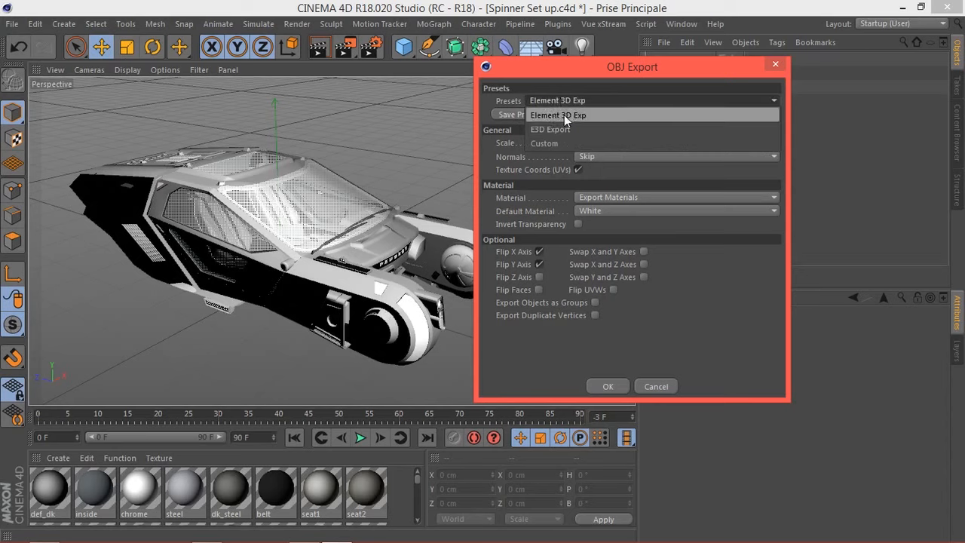
pyautogui.click(564, 114)
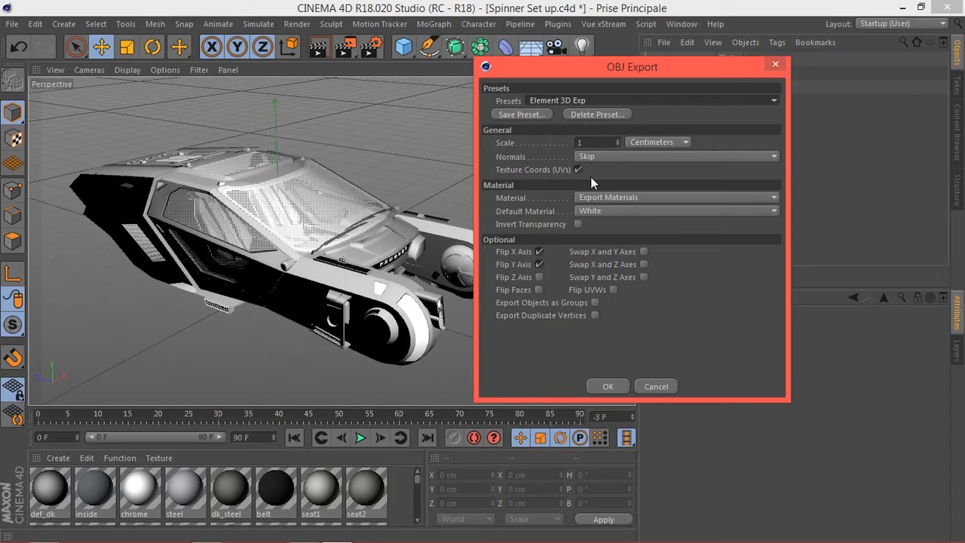
pyautogui.click(608, 386)
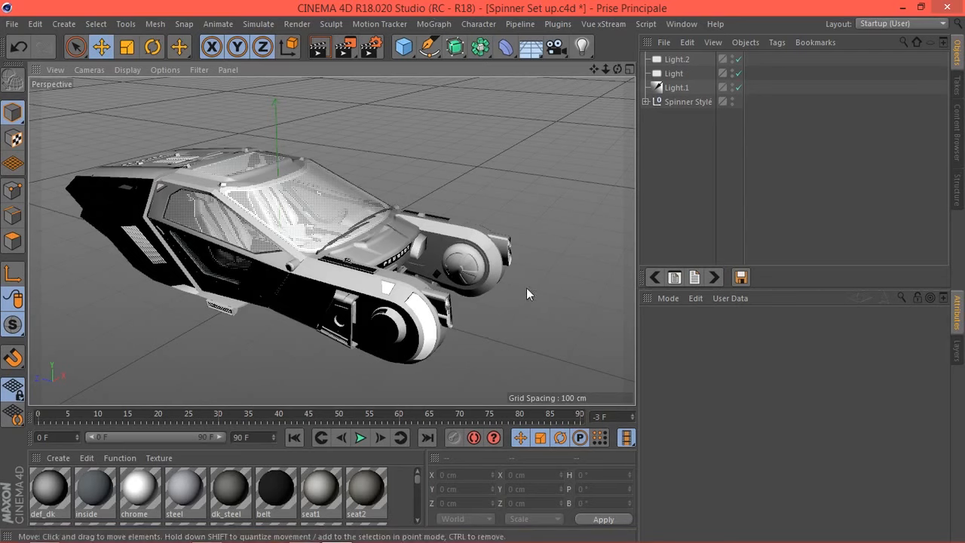
# - Inspect the Spinner from several angles and check the color settings of the seat1 material
pyautogui.keyDown('alt'); pyautogui.moveTo(539, 282); pyautogui.dragTo(503, 287); pyautogui.keyUp('alt')
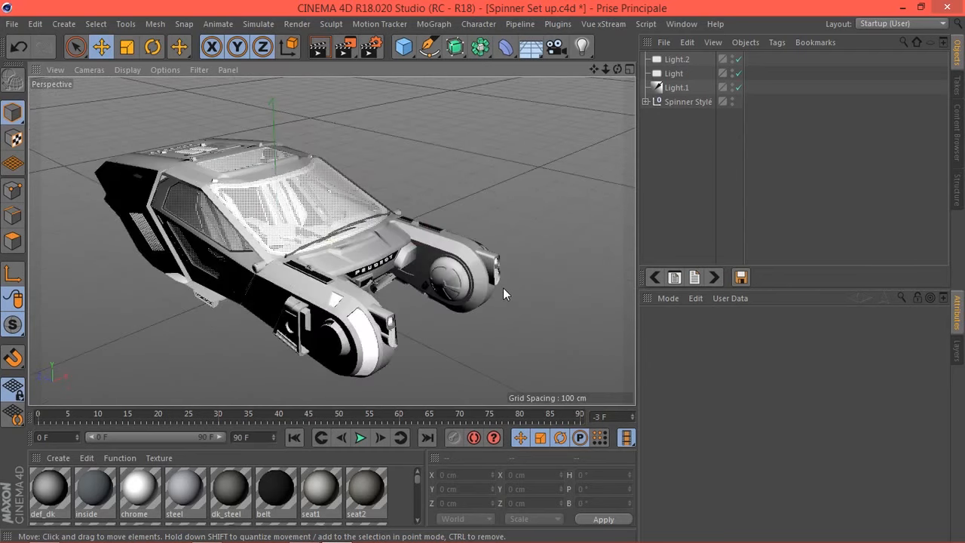
pyautogui.click(326, 491)
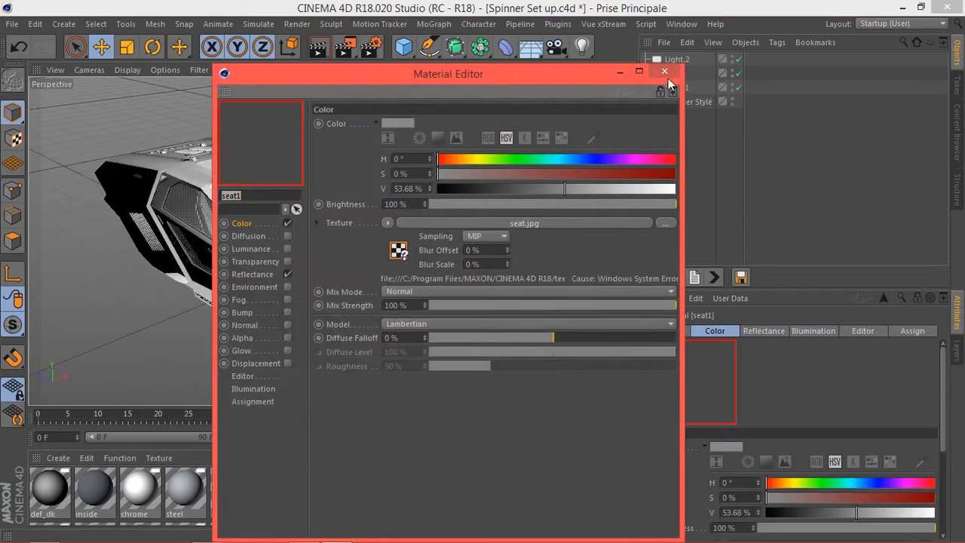
pyautogui.click(673, 74)
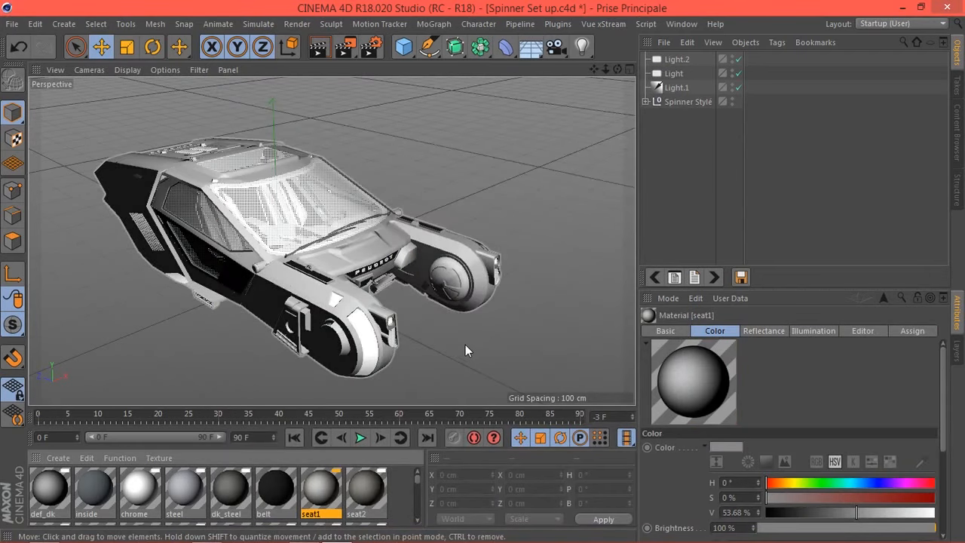
pyautogui.keyDown('alt'); pyautogui.moveTo(473, 346); pyautogui.dragTo(492, 344); pyautogui.keyUp('alt')
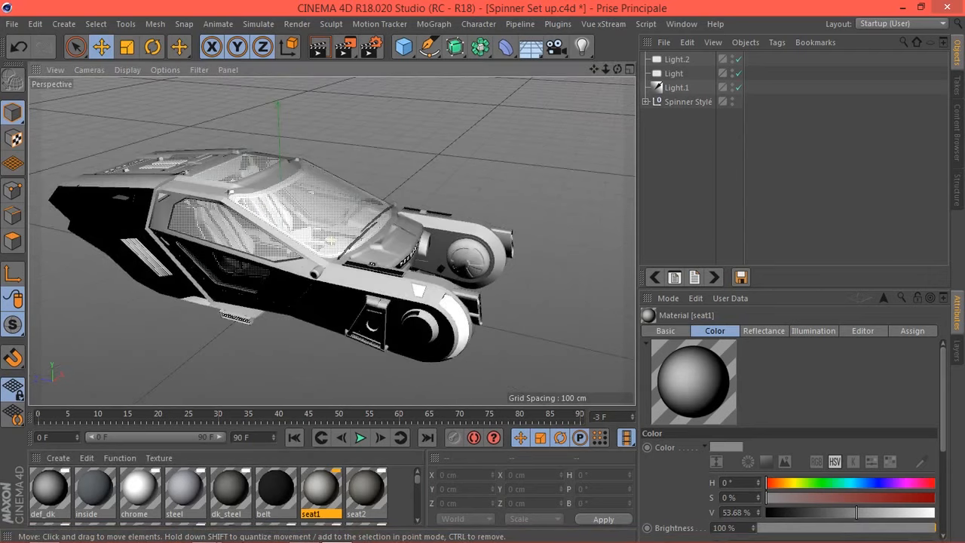
# - Switch to Element 3D's Scene Setup, import spinner obj.obj and view the imported model from several angles
pyautogui.click(335, 532)
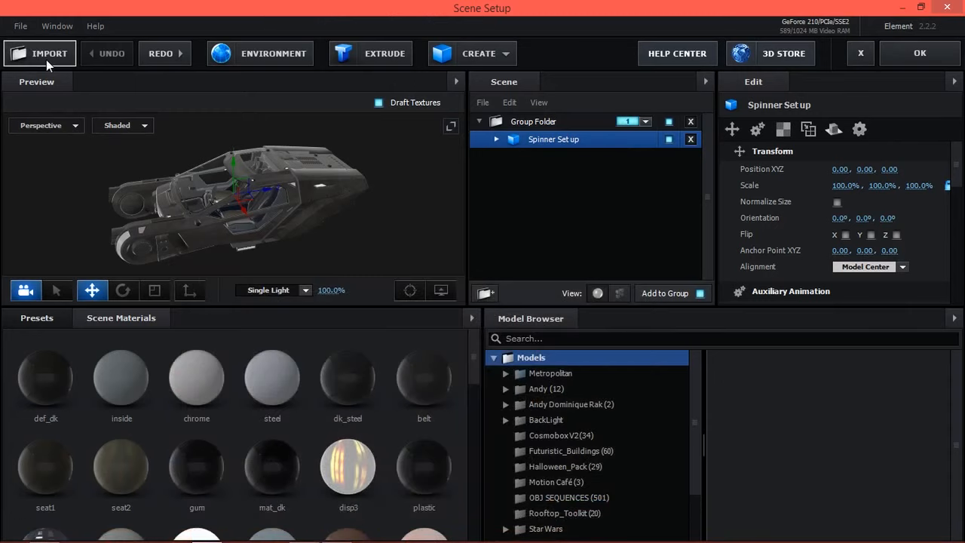
pyautogui.click(47, 53)
pyautogui.click(712, 140)
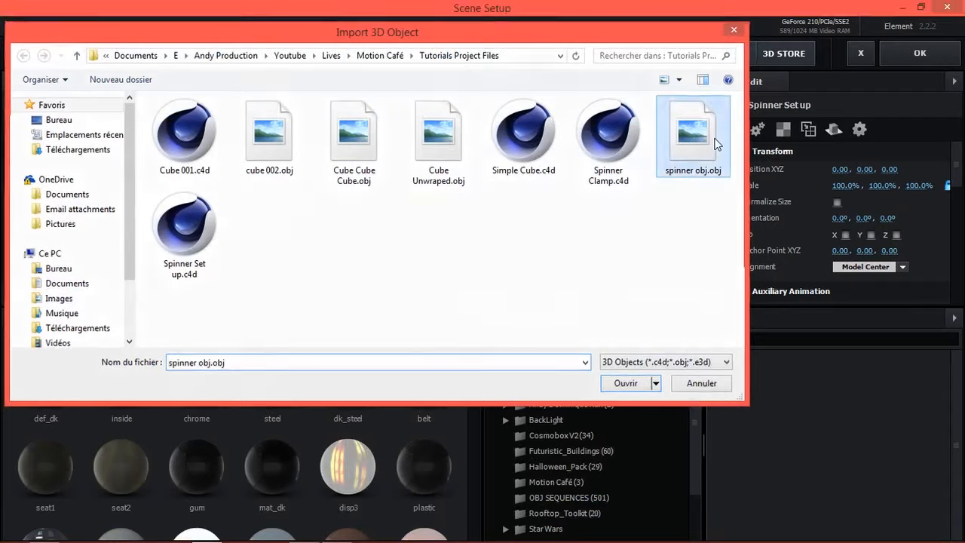
pyautogui.doubleClick(714, 142)
pyautogui.press('Return')
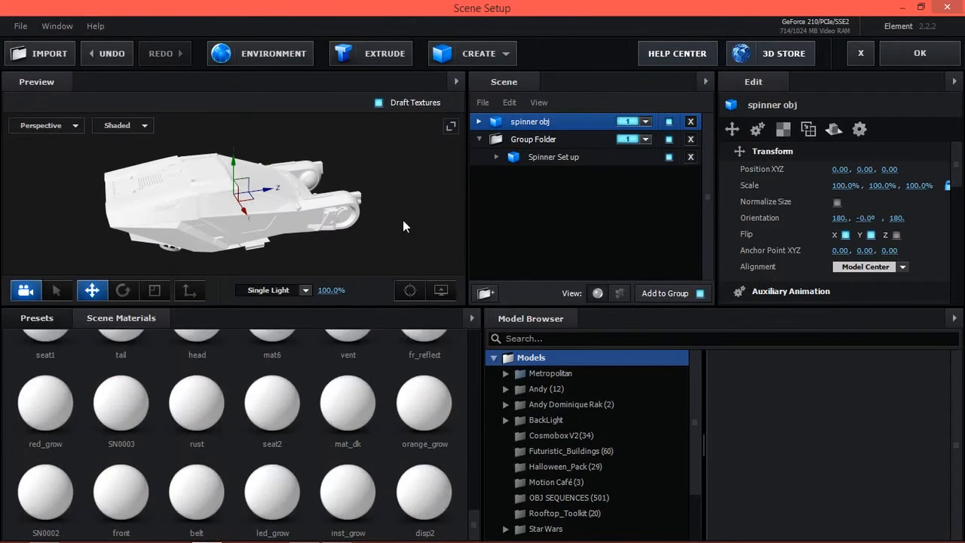
pyautogui.moveTo(258, 224); pyautogui.dragTo(218, 218)
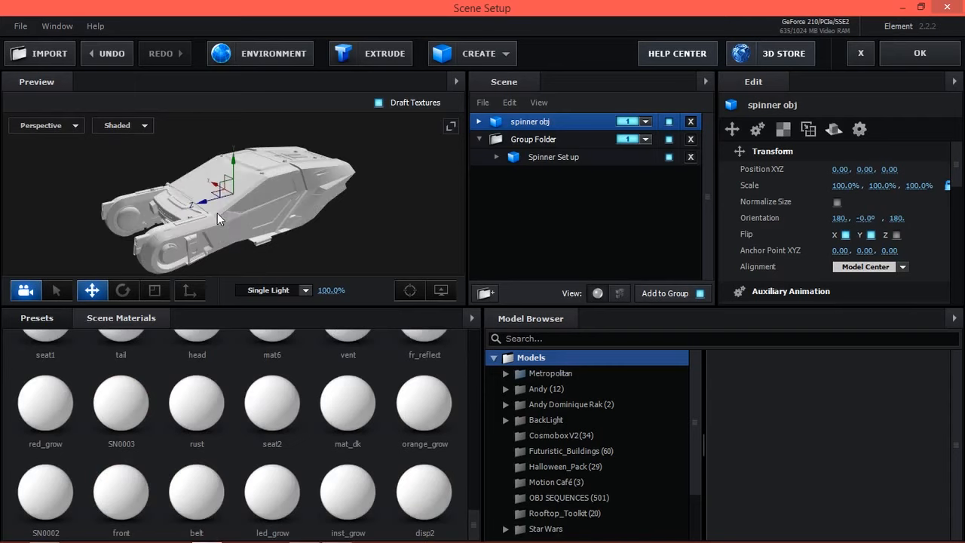
pyautogui.moveTo(234, 212); pyautogui.dragTo(259, 218)
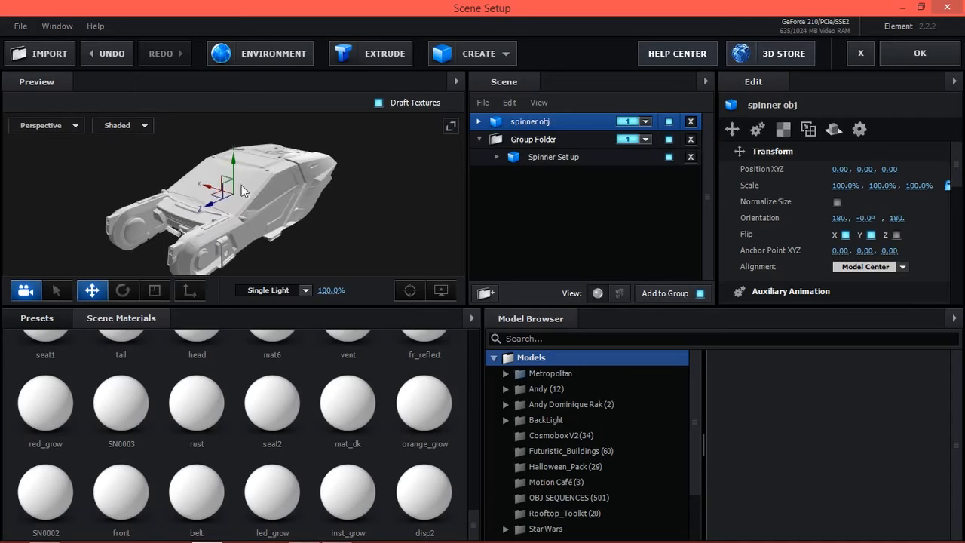
# - Expand the materials of spinner obj and look through the scene materials for ones to reuse
pyautogui.click(478, 122)
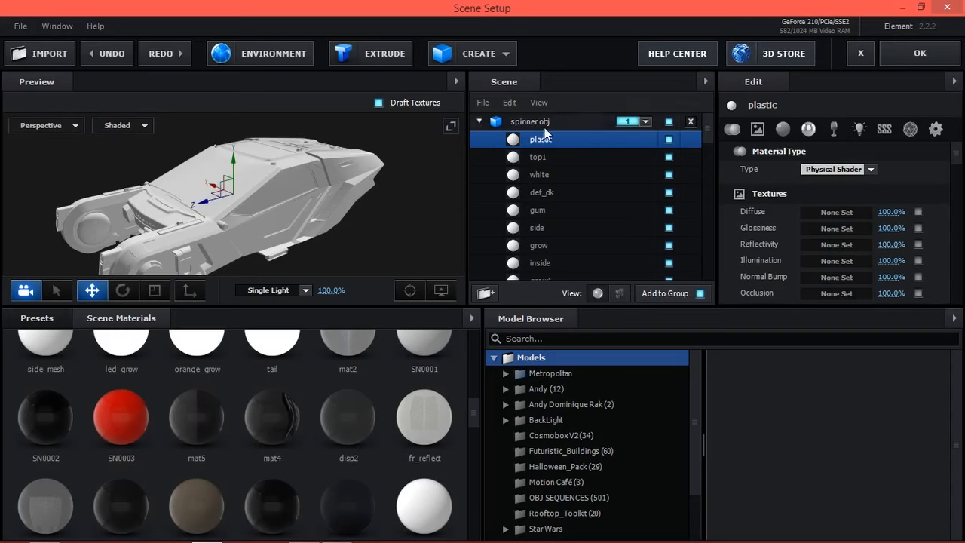
pyautogui.scroll(-5, 384, 455)
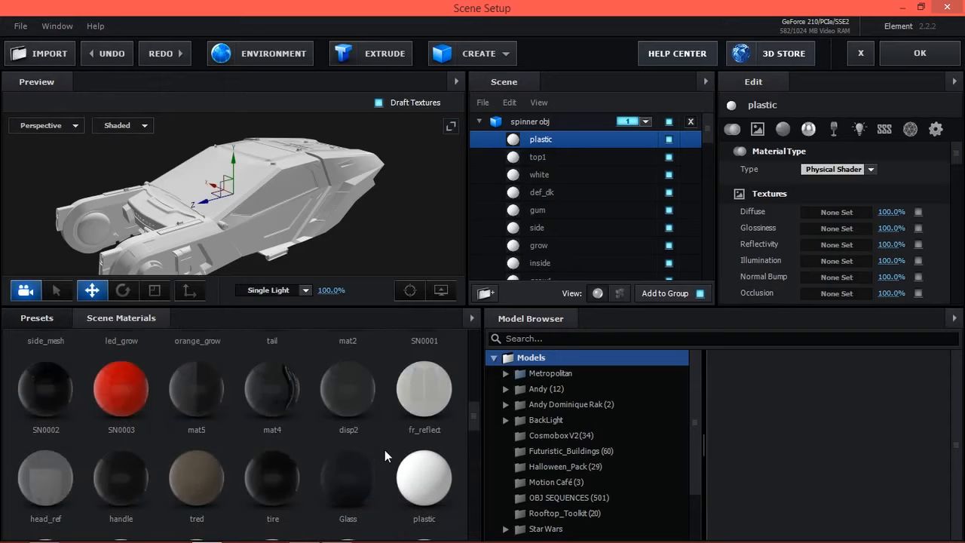
pyautogui.scroll(5, 384, 450)
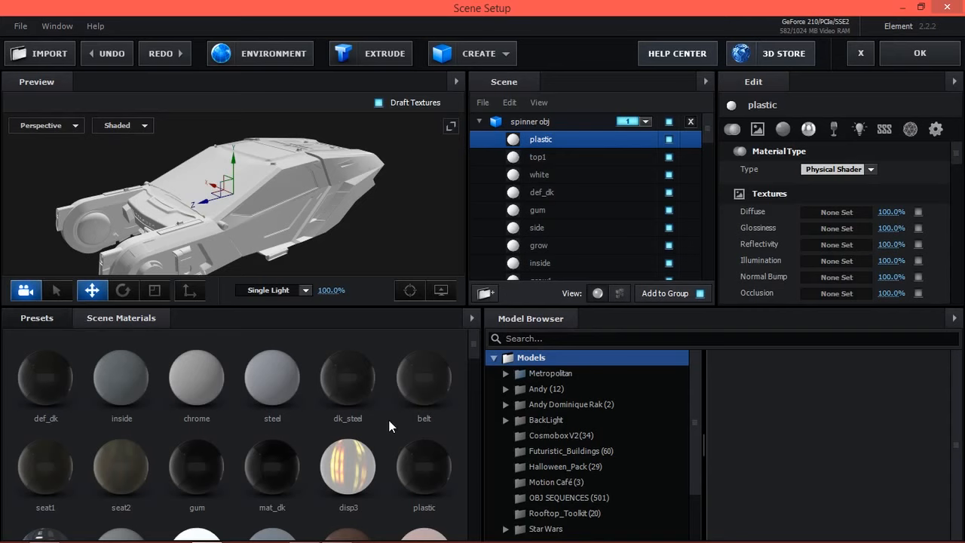
pyautogui.scroll(-5, 821, 235)
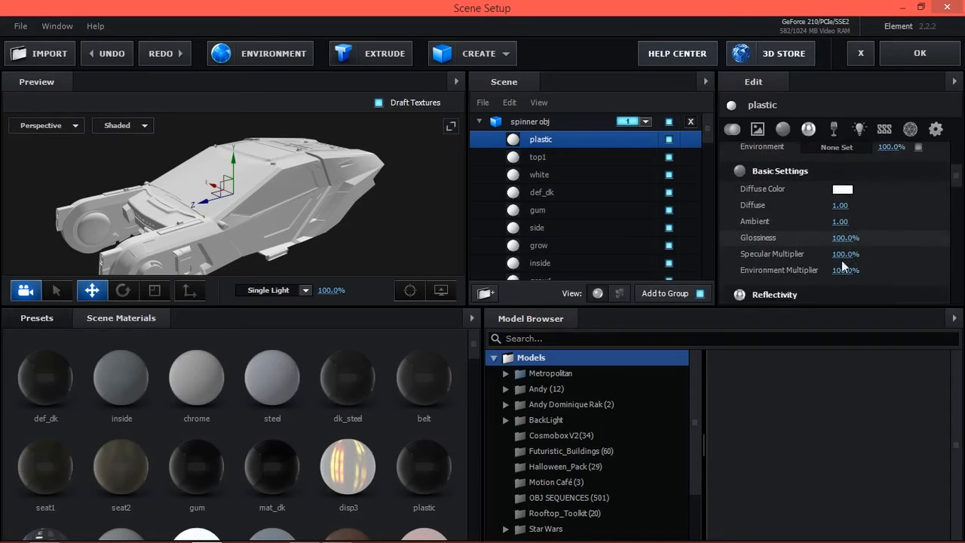
# - Examine the white plastic material's texture slots, glossiness channel, basic settings and reflectivity, leaving the texture dialog without changes
pyautogui.scroll(-2, 848, 270)
pyautogui.scroll(3, 871, 223)
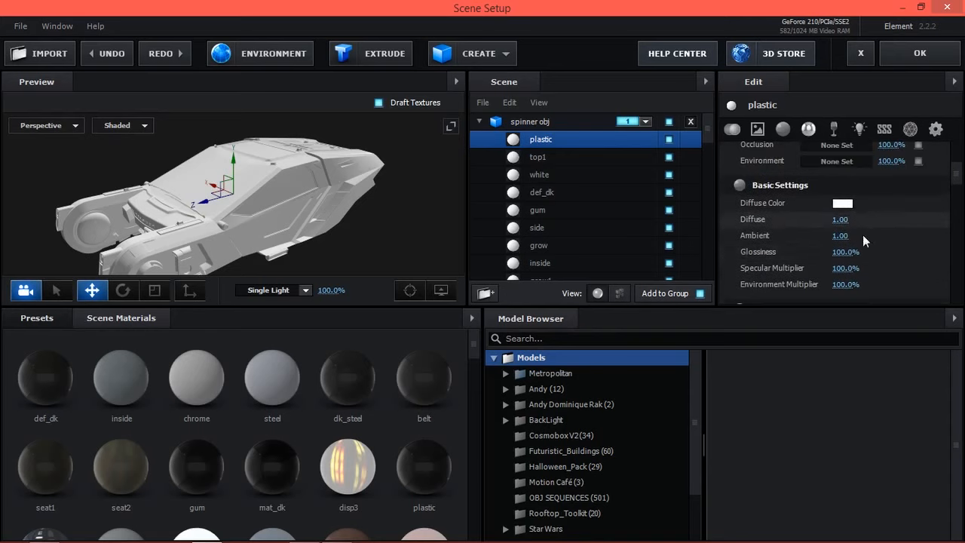
pyautogui.scroll(3, 858, 242)
pyautogui.click(837, 182)
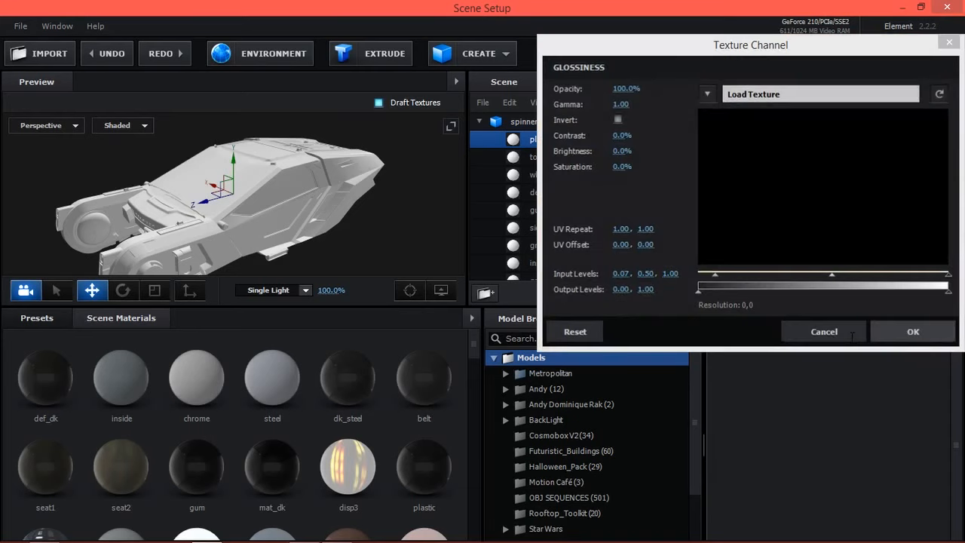
pyautogui.click(852, 337)
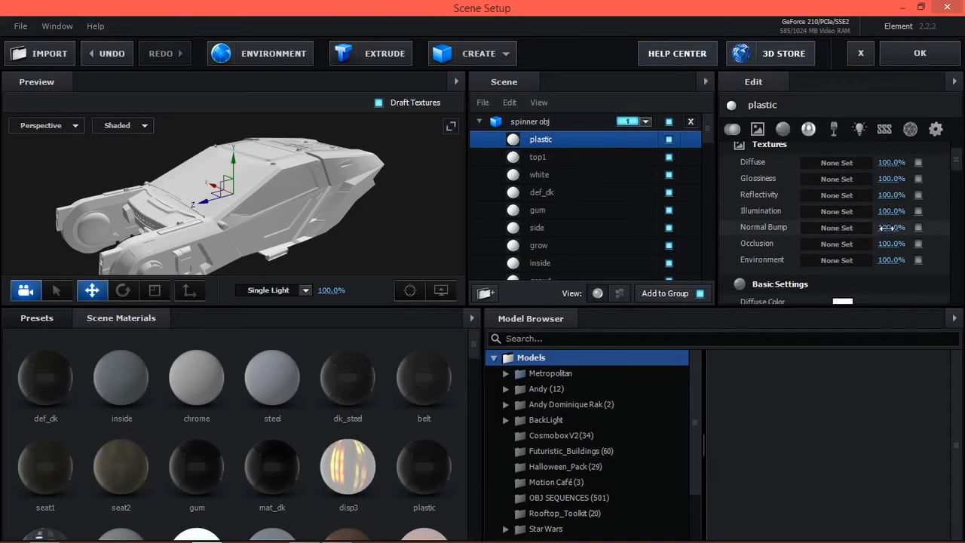
pyautogui.scroll(-4, 857, 251)
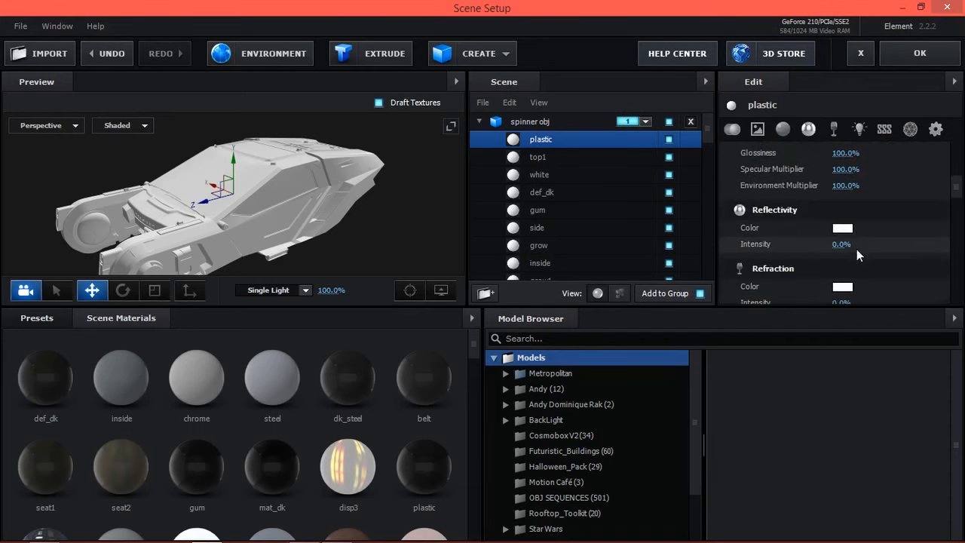
pyautogui.scroll(2, 857, 249)
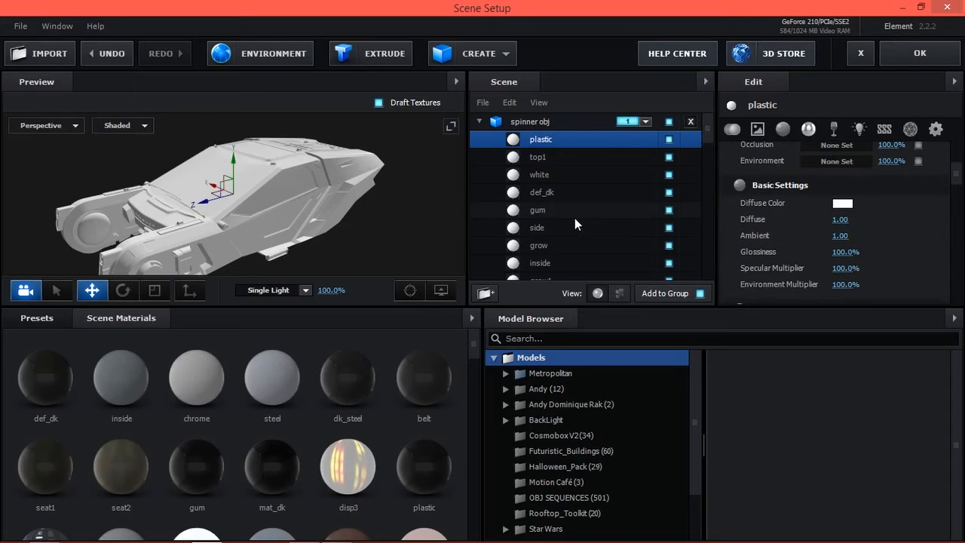
# - Look through the full material list of spinner obj and select the top1 material
pyautogui.scroll(-8, 574, 218)
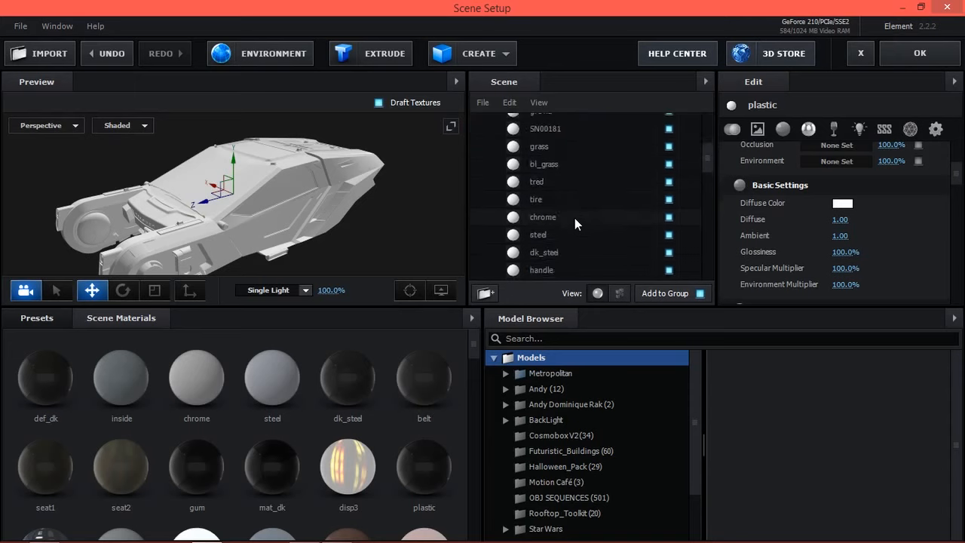
pyautogui.scroll(-5, 574, 218)
pyautogui.scroll(4, 574, 218)
pyautogui.scroll(6, 574, 218)
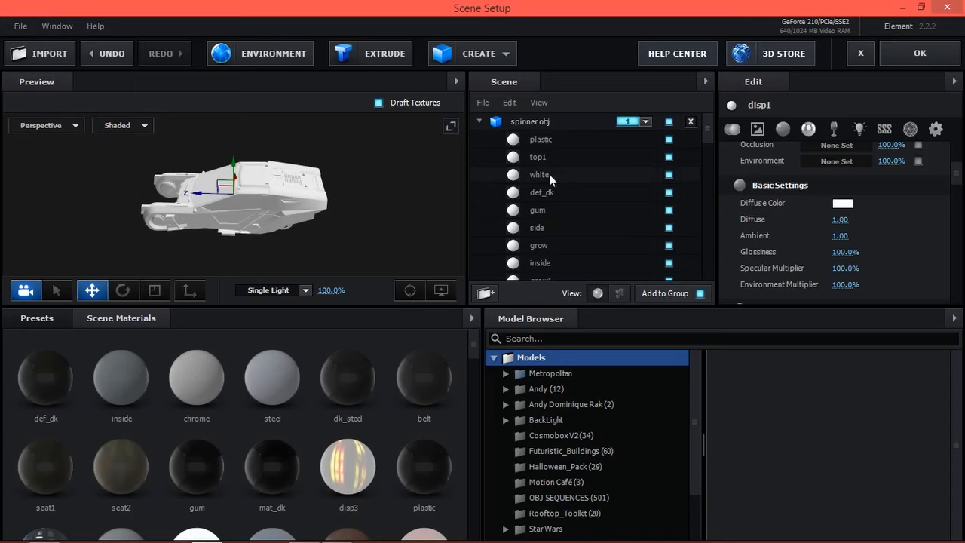
pyautogui.click(615, 160)
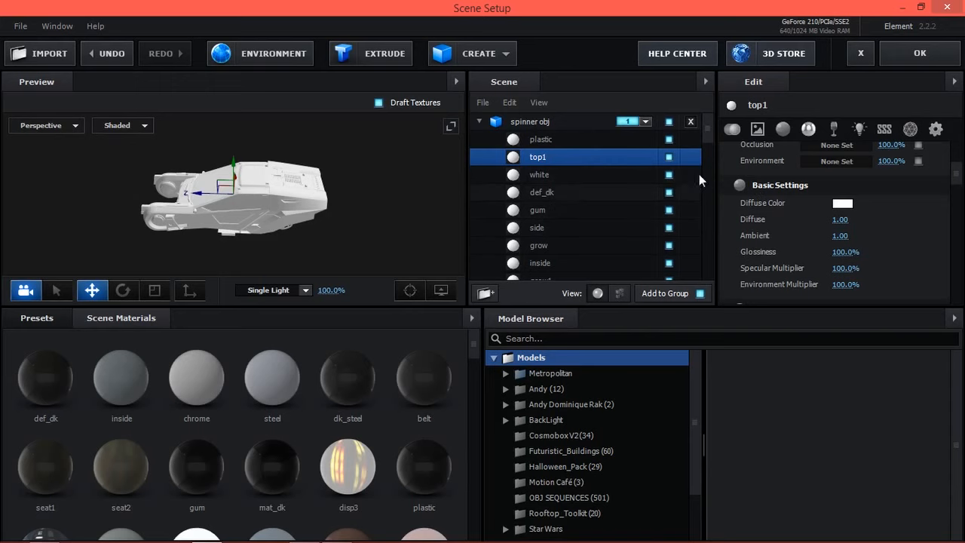
pyautogui.moveTo(709, 129)
pyautogui.mouseDown()
pyautogui.moveTo(693, 265)
pyautogui.moveTo(705, 122)
pyautogui.mouseUp()
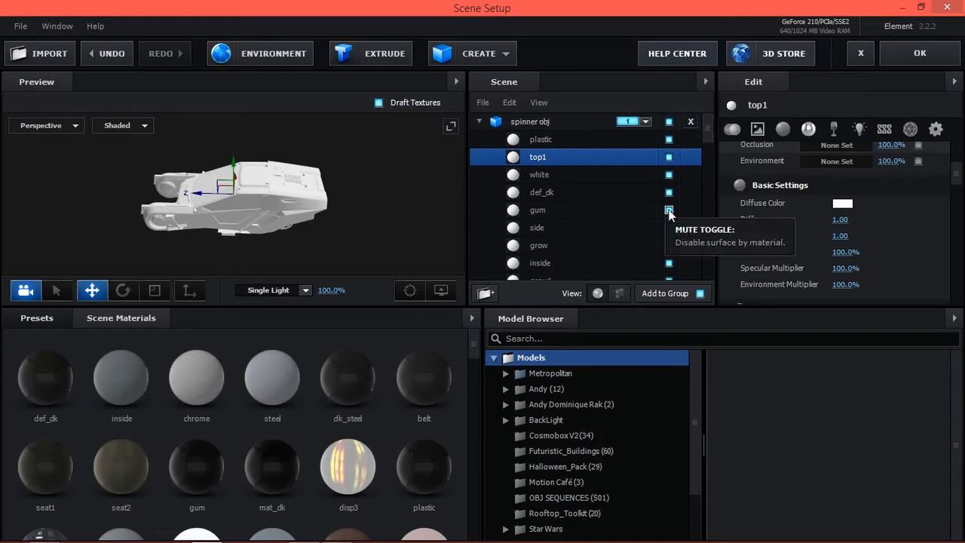
pyautogui.scroll(-3, 542, 211)
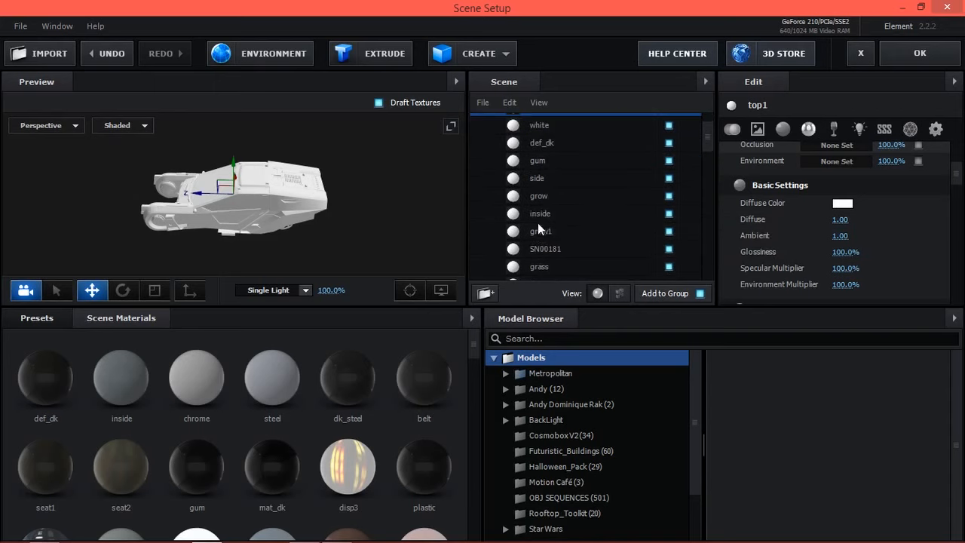
pyautogui.scroll(-8, 550, 196)
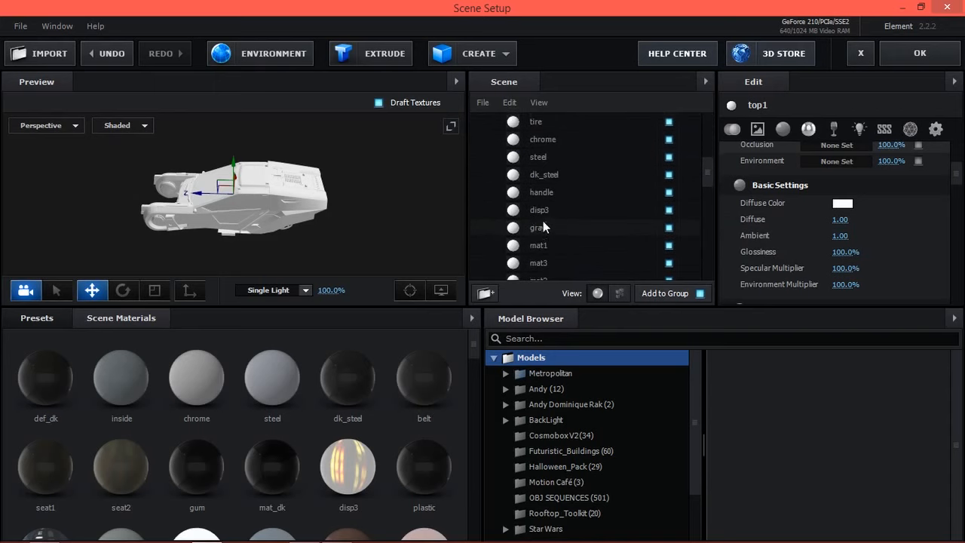
pyautogui.scroll(10, 585, 197)
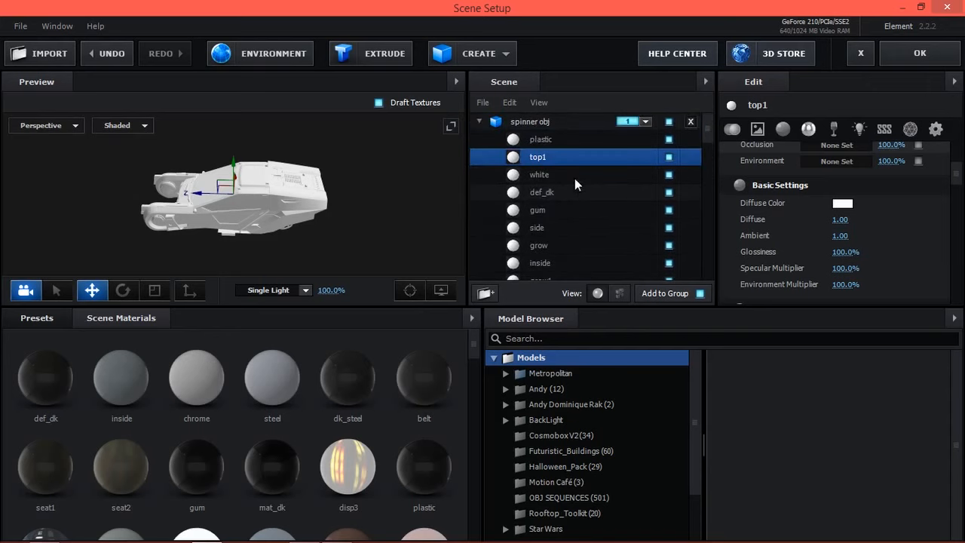
# - Isolate the top1 surface and then the plastic surface, checking which parts of the spinner each one covers
pyautogui.keyDown('alt'); pyautogui.click(668, 156); pyautogui.keyUp('alt')
pyautogui.moveTo(331, 163); pyautogui.dragTo(240, 225)
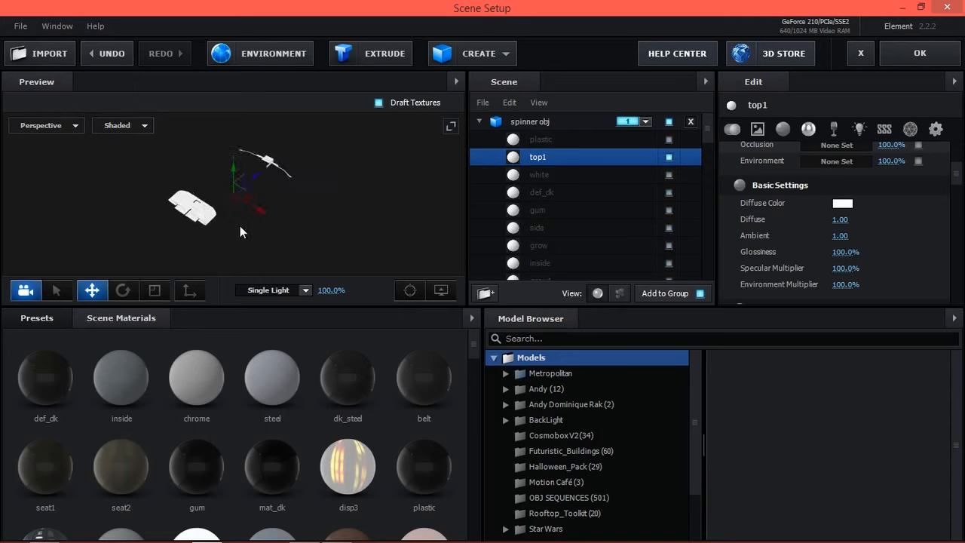
pyautogui.click(668, 139)
pyautogui.moveTo(304, 198); pyautogui.dragTo(294, 181)
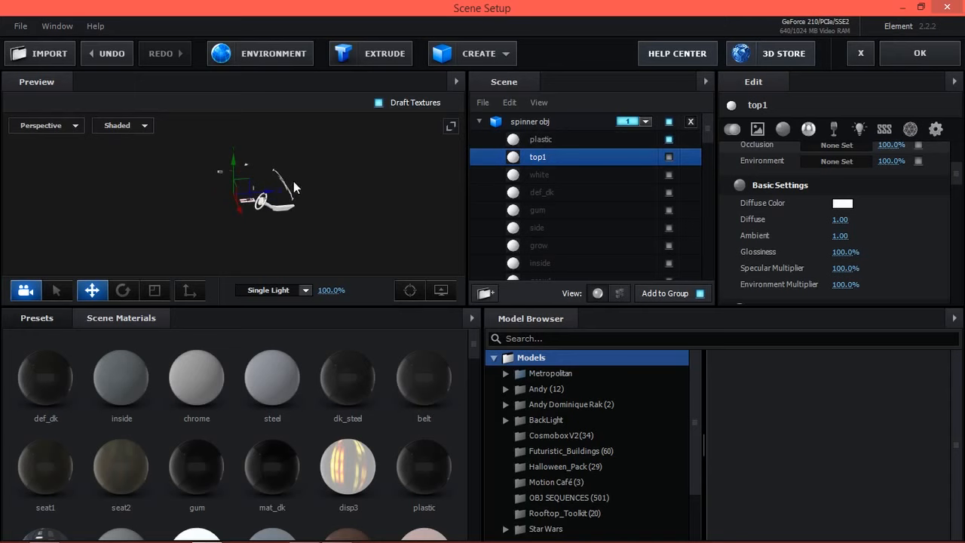
# - Isolate the top1 surface of spinner obj and apply the dark belt scene material to it
pyautogui.click(669, 140)
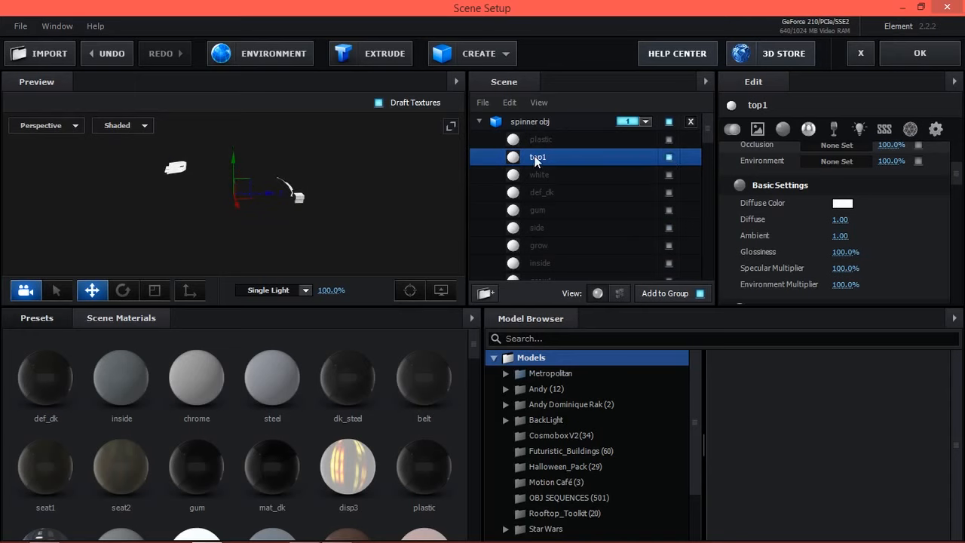
pyautogui.scroll(1, 280, 198)
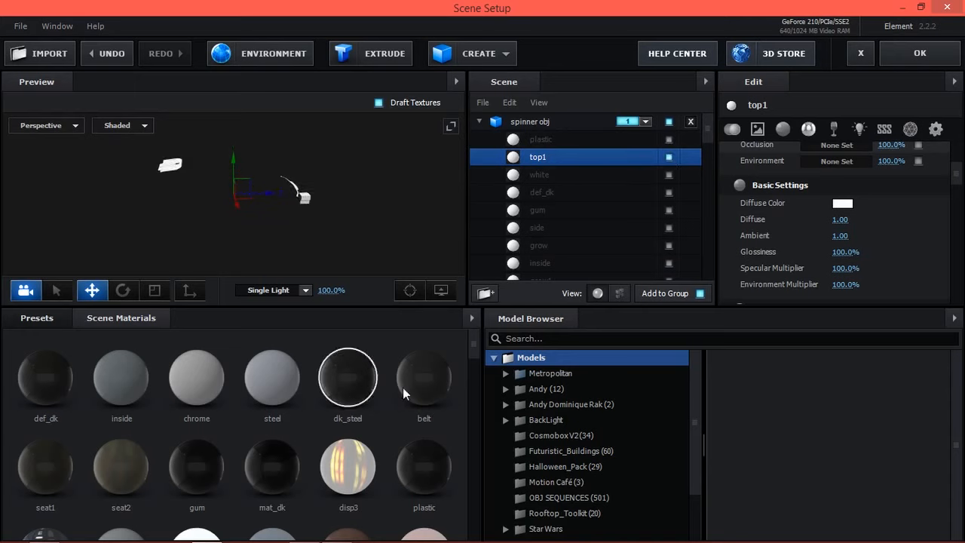
pyautogui.moveTo(426, 382); pyautogui.dragTo(172, 166)
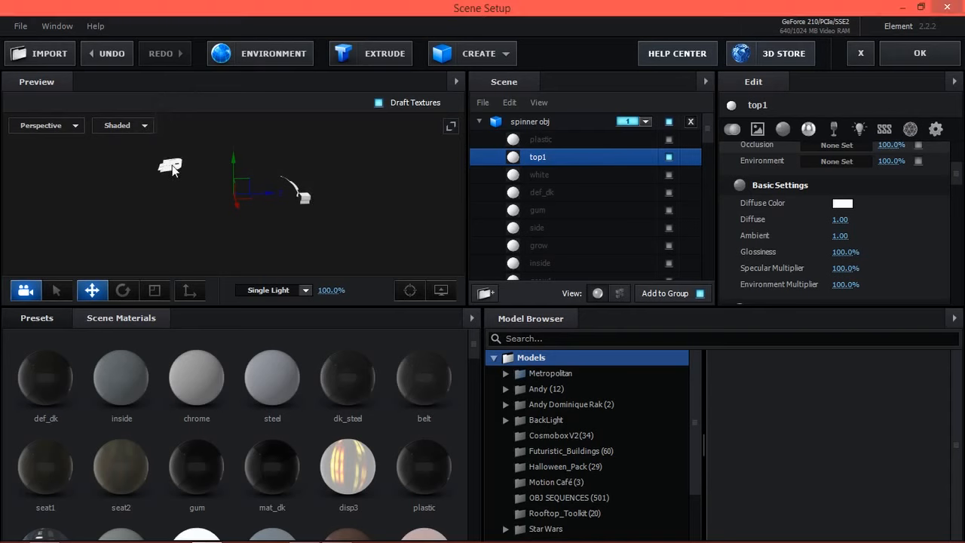
# - Isolate the white plastic surface of spinner obj and apply the dark plastic scene material to it
pyautogui.click(669, 139)
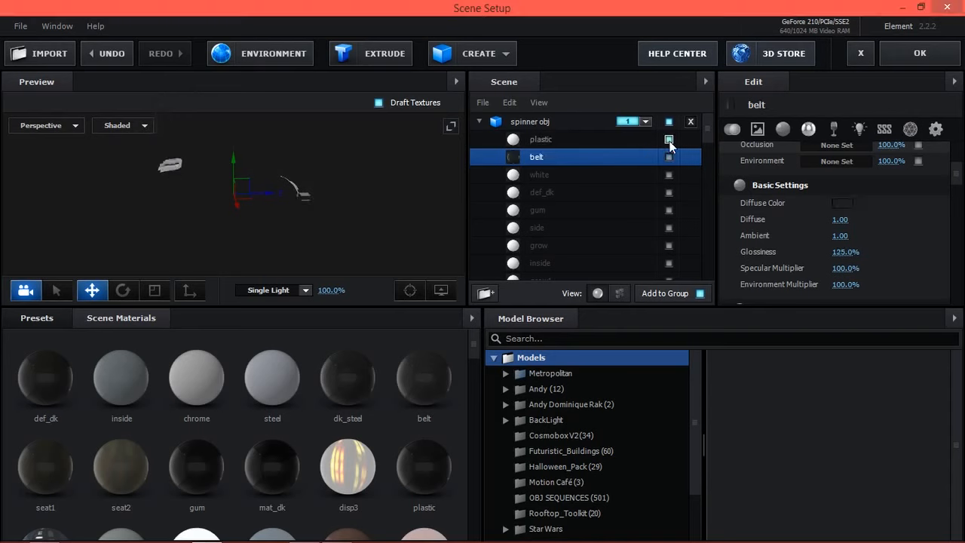
pyautogui.moveTo(406, 457); pyautogui.dragTo(268, 206)
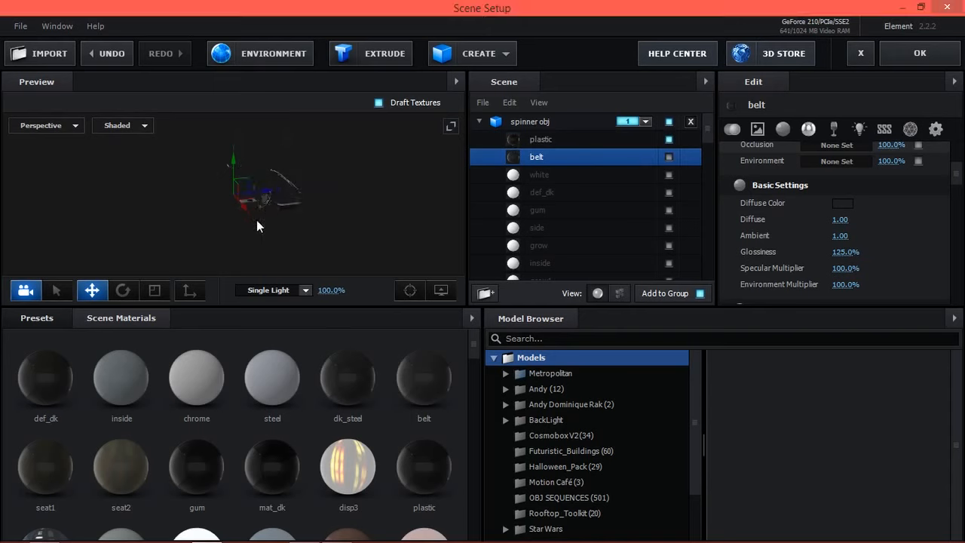
pyautogui.click(302, 239)
# - Isolate the belt, white and def_dk surfaces of spinner obj one after another to check their parts
pyautogui.click(669, 157)
pyautogui.click(669, 174)
pyautogui.click(669, 193)
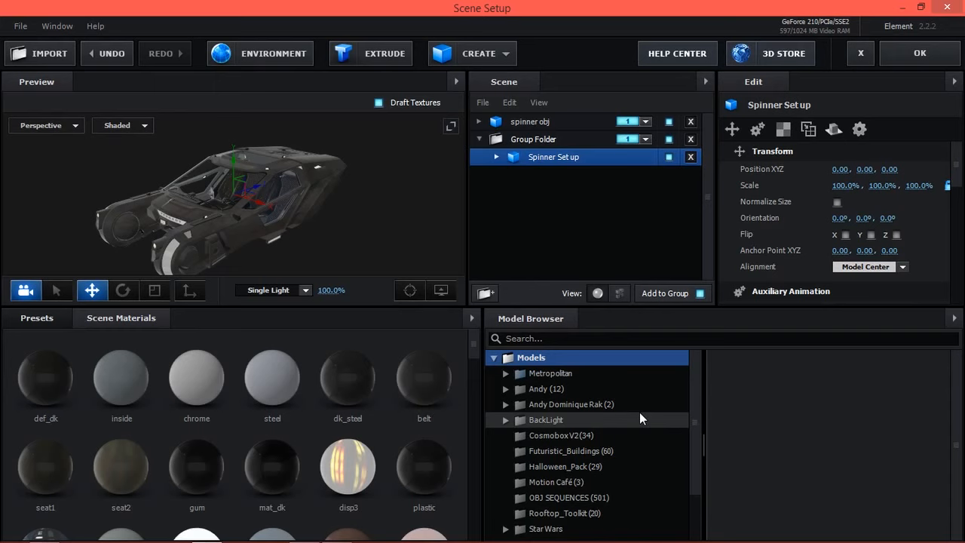
pyautogui.scroll(-2, 639, 418)
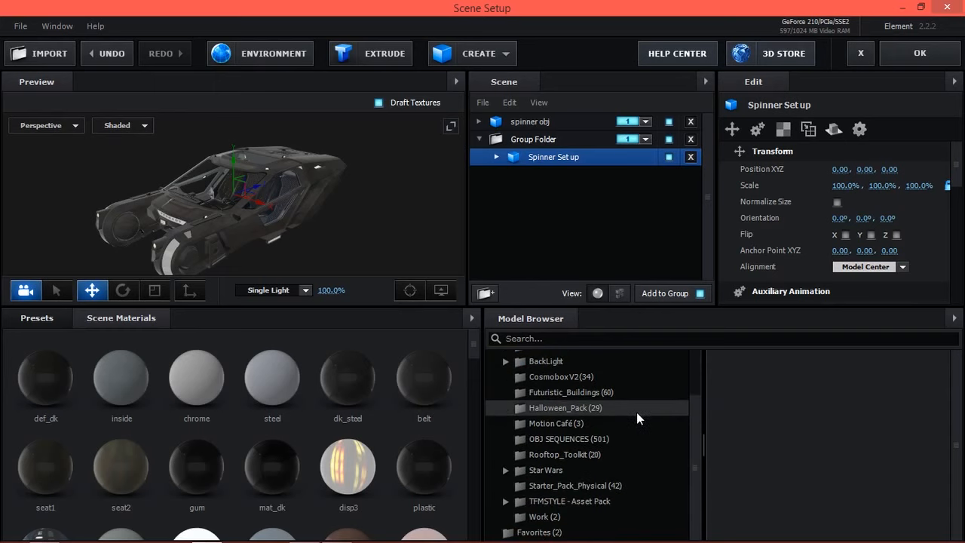
pyautogui.scroll(2, 592, 452)
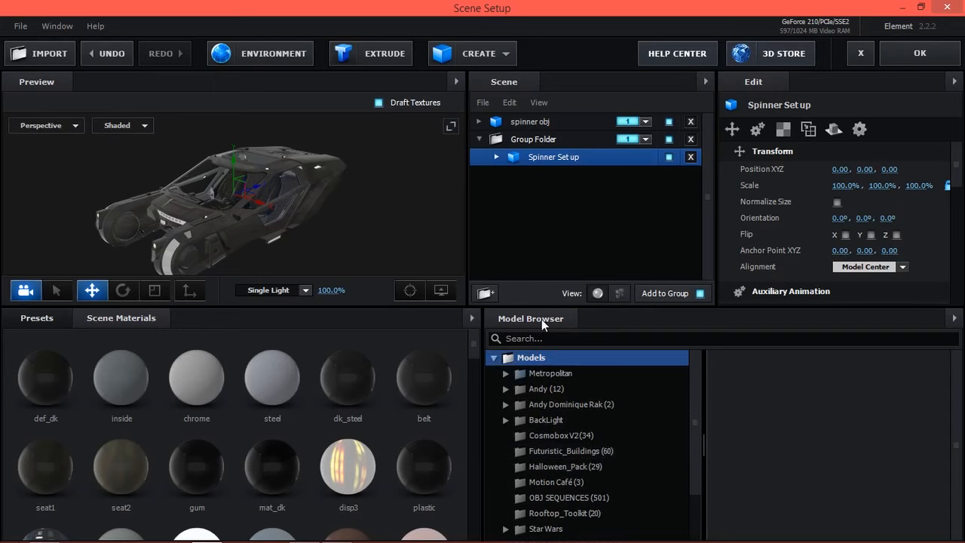
# - View the model files available for import, then browse the Motion Café folder in the Model Browser
pyautogui.scroll(-2, 548, 419)
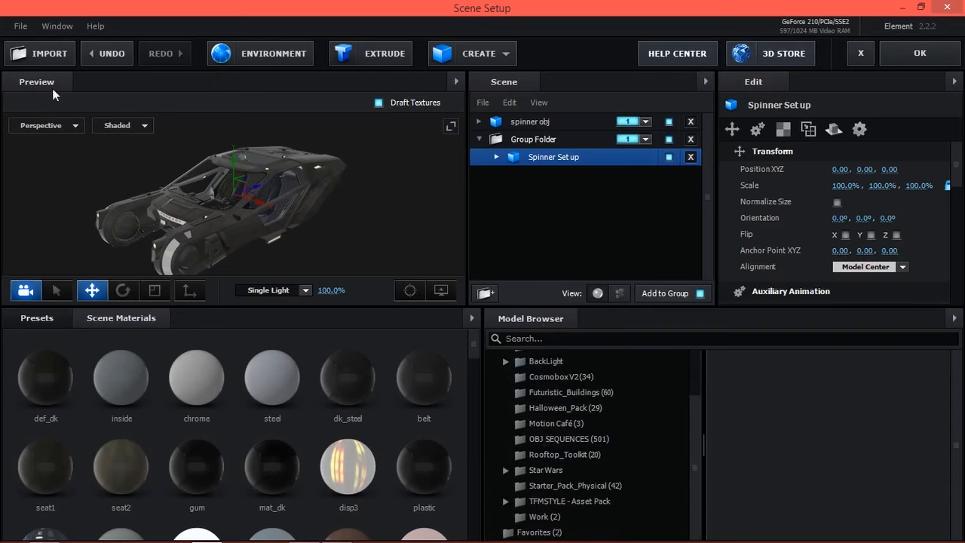
pyautogui.click(46, 61)
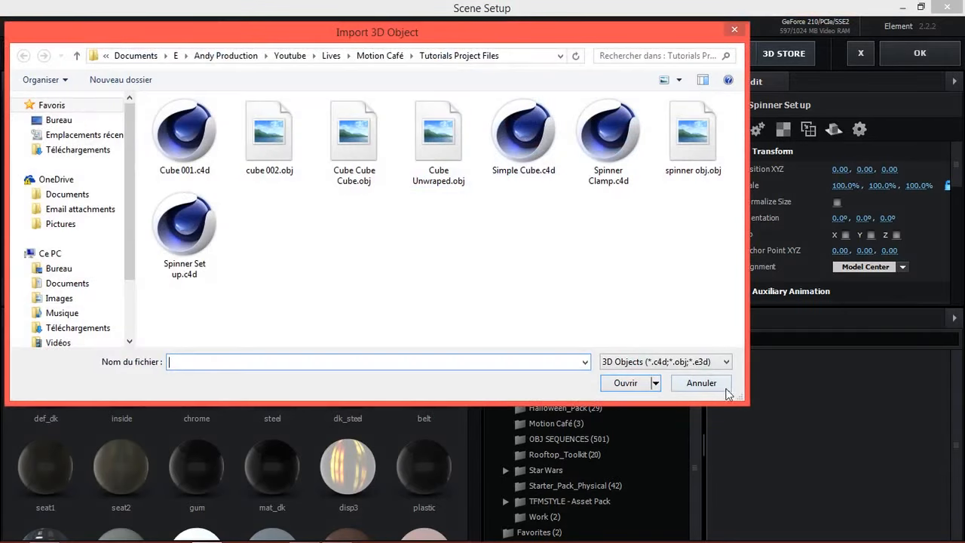
pyautogui.click(714, 388)
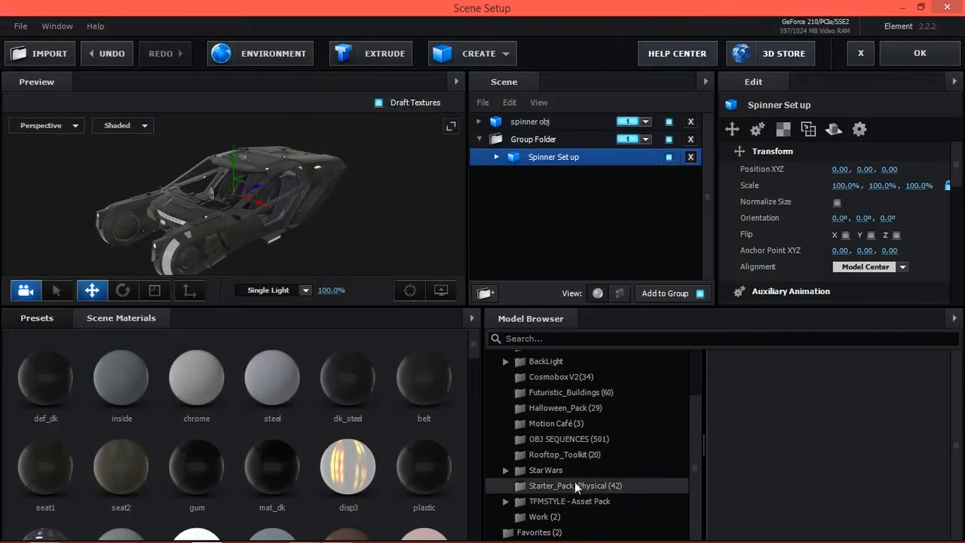
pyautogui.click(571, 423)
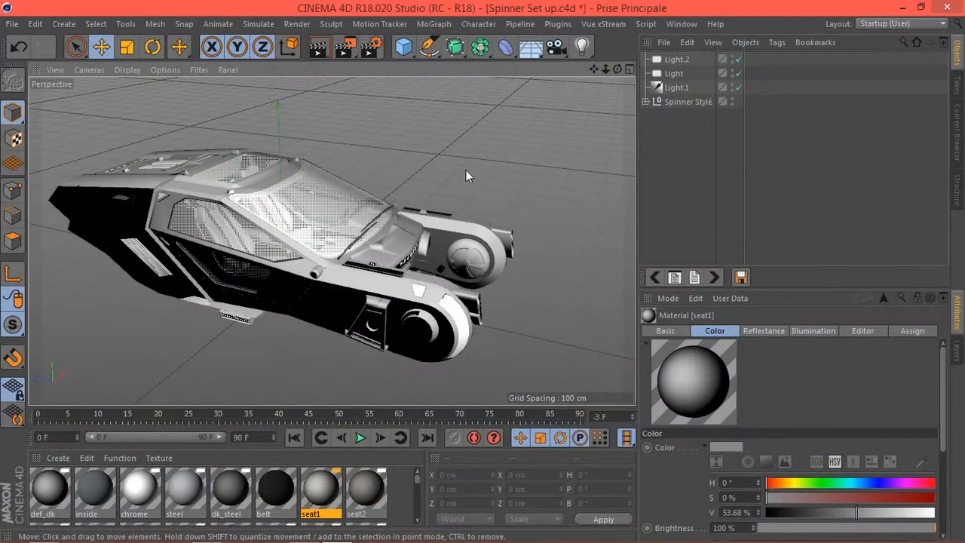
# - Switch to Cinema 4D and start saving the spinner project as a new file in the public Documents\VideoCopilot\Models folder
pyautogui.keyDown('alt'); pyautogui.moveTo(487, 173); pyautogui.dragTo(459, 174); pyautogui.keyUp('alt')
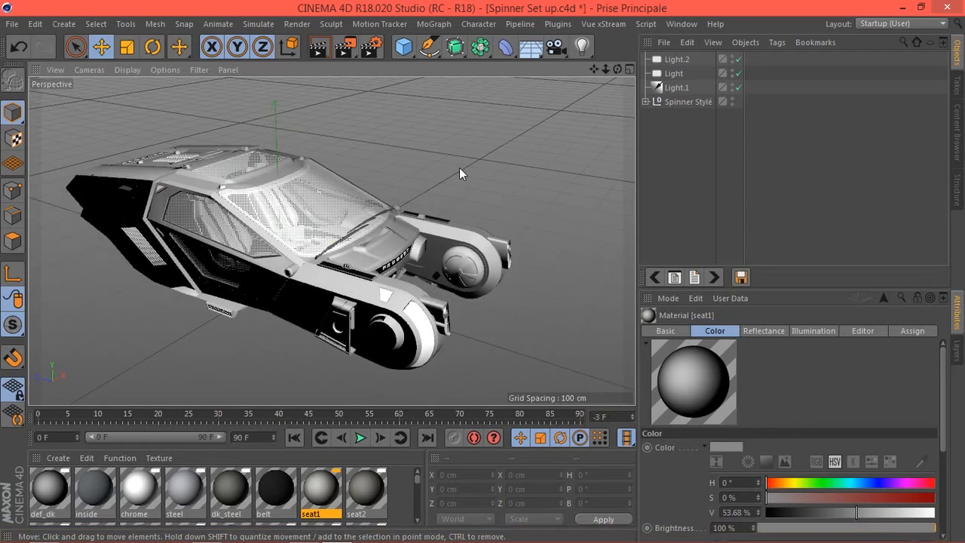
pyautogui.click(12, 24)
pyautogui.click(138, 162)
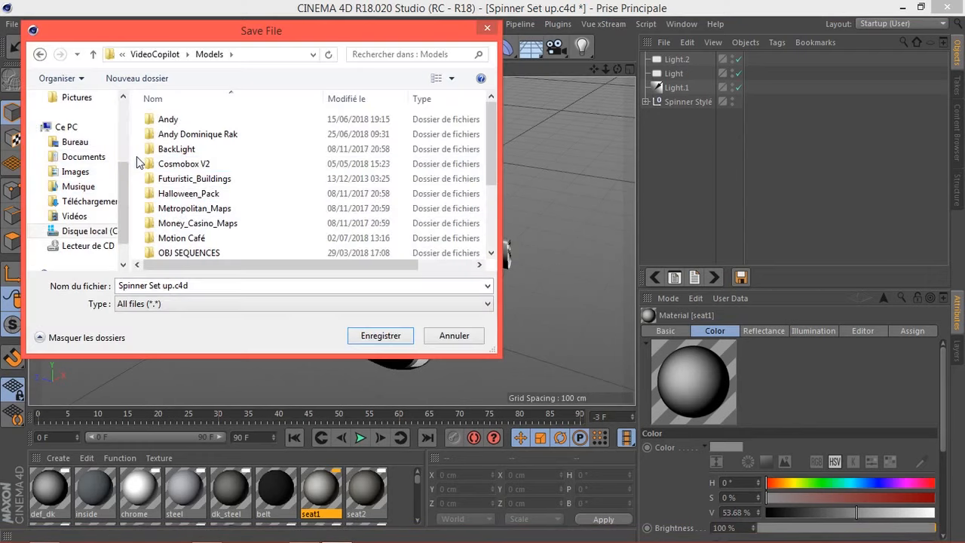
pyautogui.moveTo(226, 31); pyautogui.dragTo(291, 51)
pyautogui.click(310, 73)
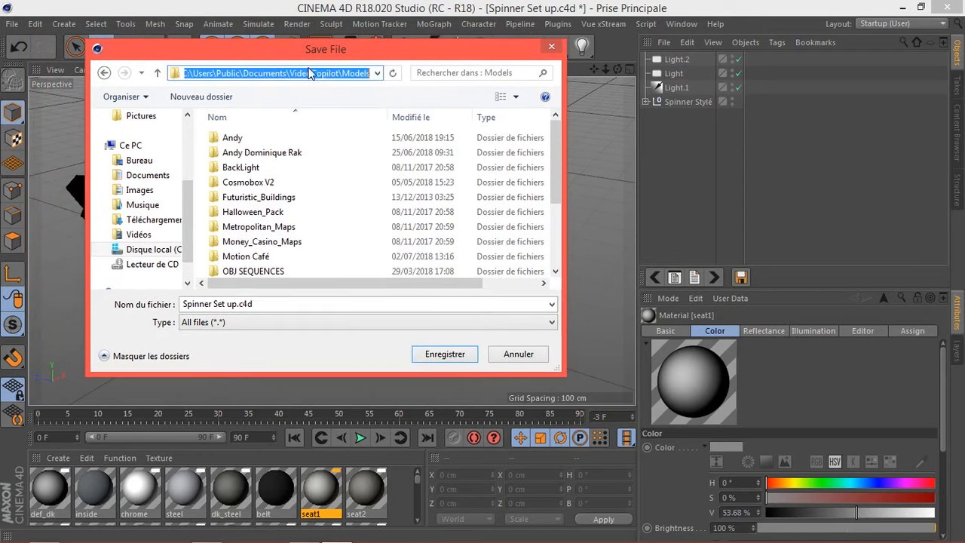
pyautogui.moveTo(241, 73); pyautogui.dragTo(374, 86)
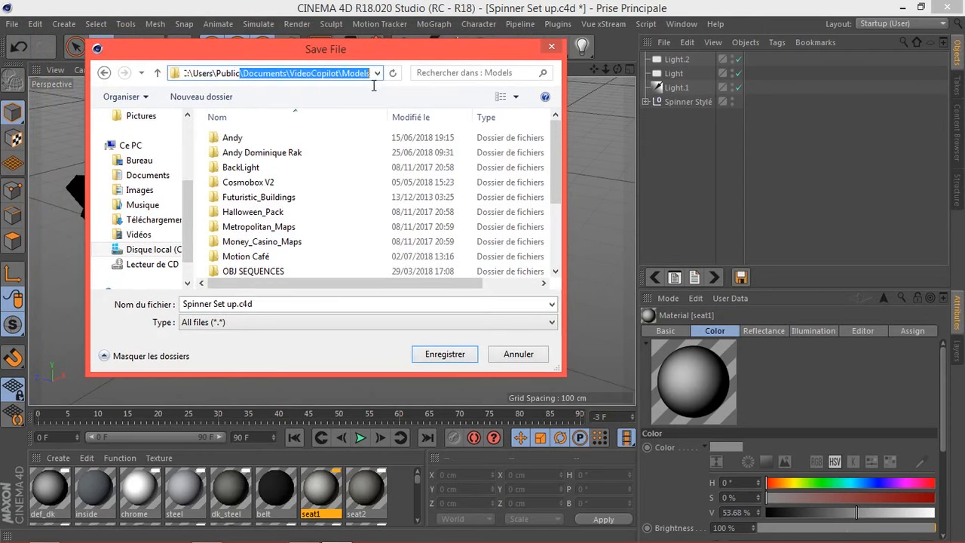
pyautogui.click(200, 177)
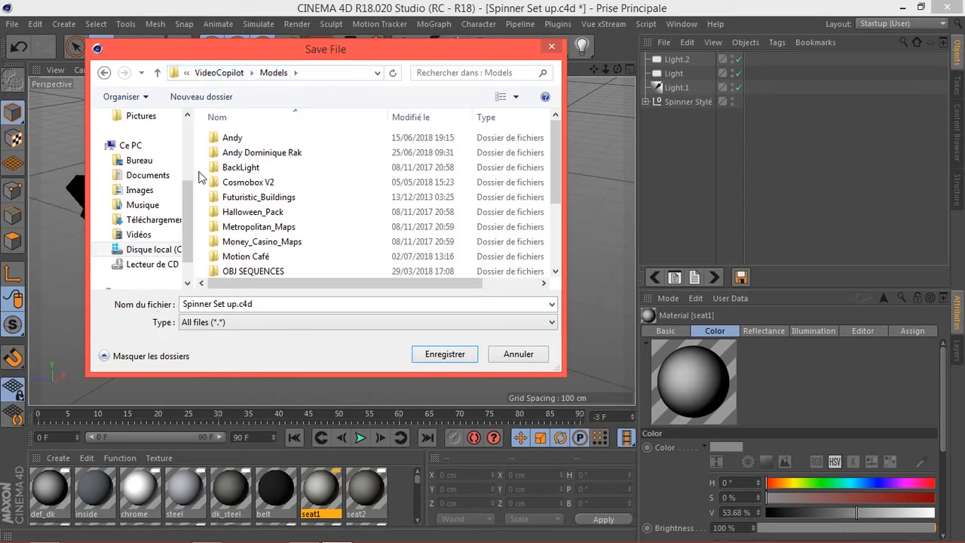
pyautogui.scroll(-3, 257, 243)
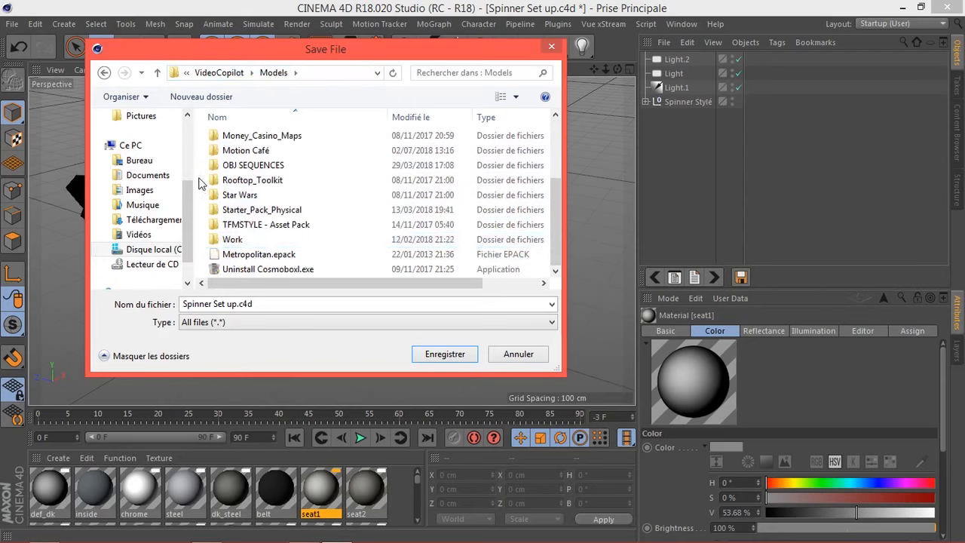
# - Create a folder named Tutoriel MC inside the Models folder and open it as the save location
pyautogui.click(220, 100)
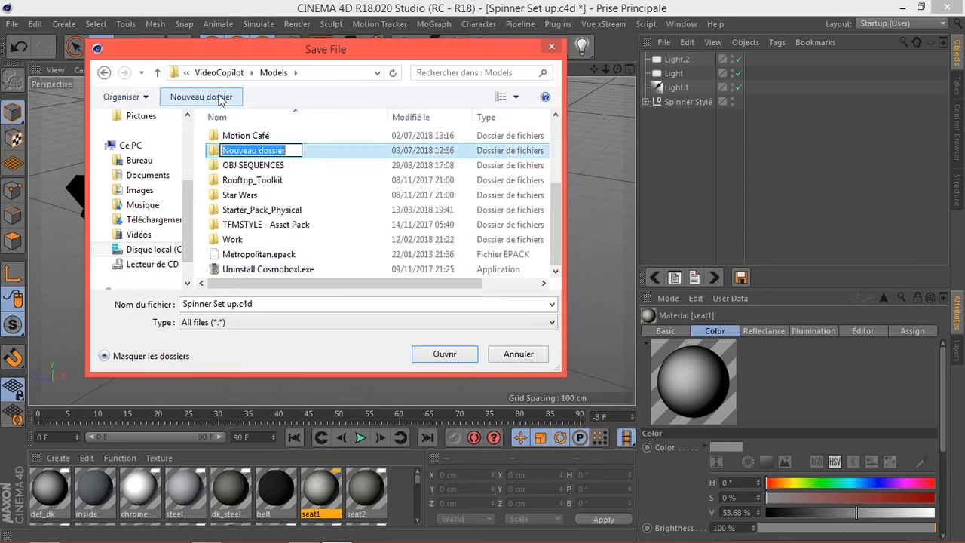
pyautogui.write('Tutoriel')
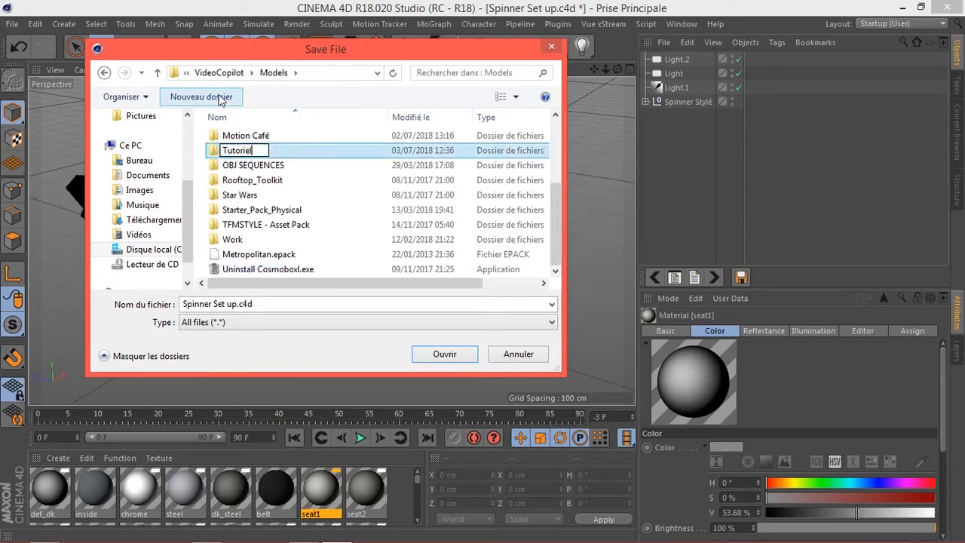
pyautogui.write(' MC')
pyautogui.press('Return')
pyautogui.press('Return')
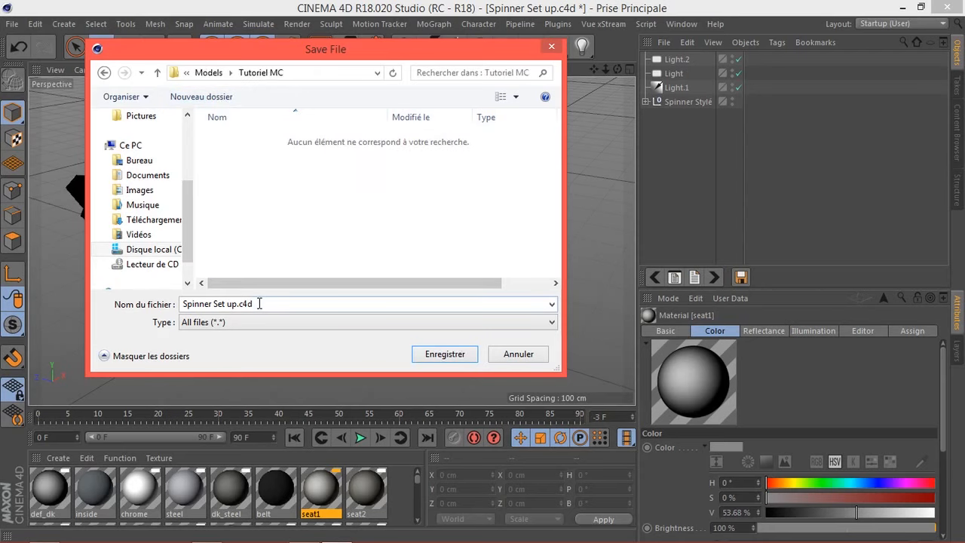
# - Save the project as Spinner Set up.c4d, then switch to Element 3D and open the Tutoriel MC folder in the Model Browser
pyautogui.doubleClick(259, 303)
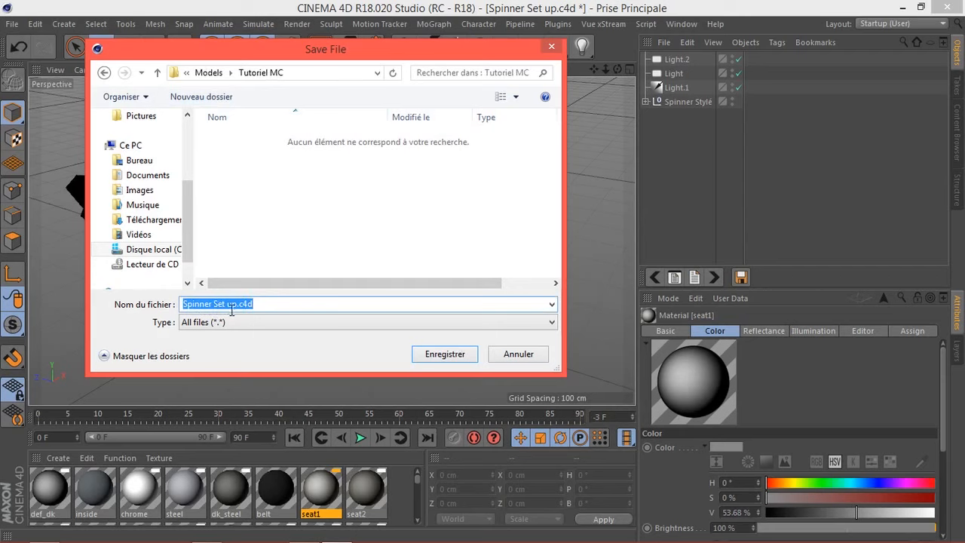
pyautogui.click(445, 355)
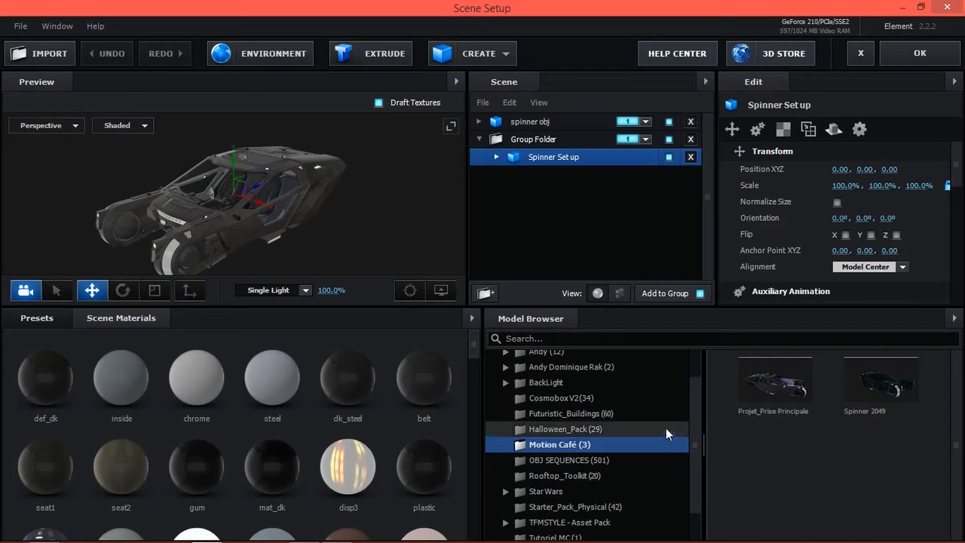
pyautogui.moveTo(693, 404); pyautogui.dragTo(692, 430)
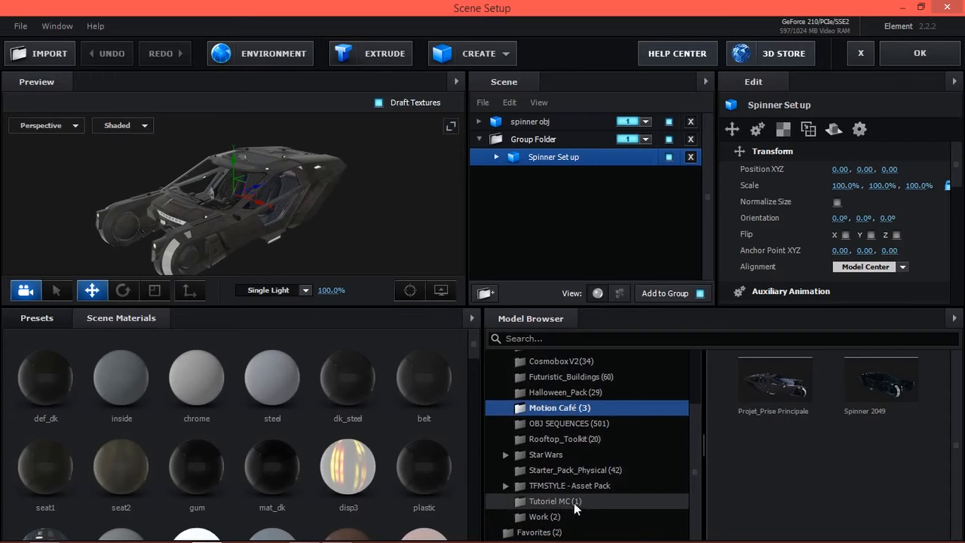
pyautogui.click(573, 502)
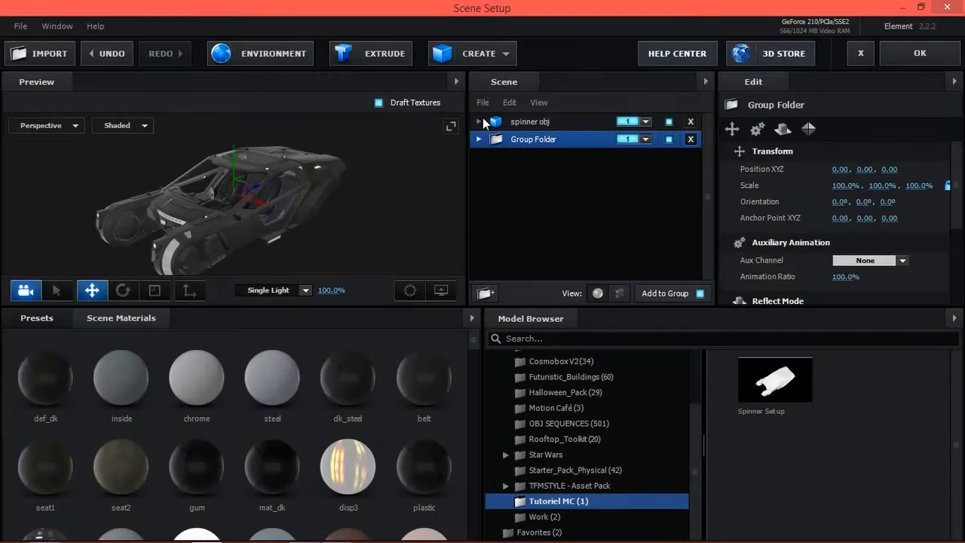
# - Turn all surfaces of spinner obj back on, including def_dk
pyautogui.click(480, 121)
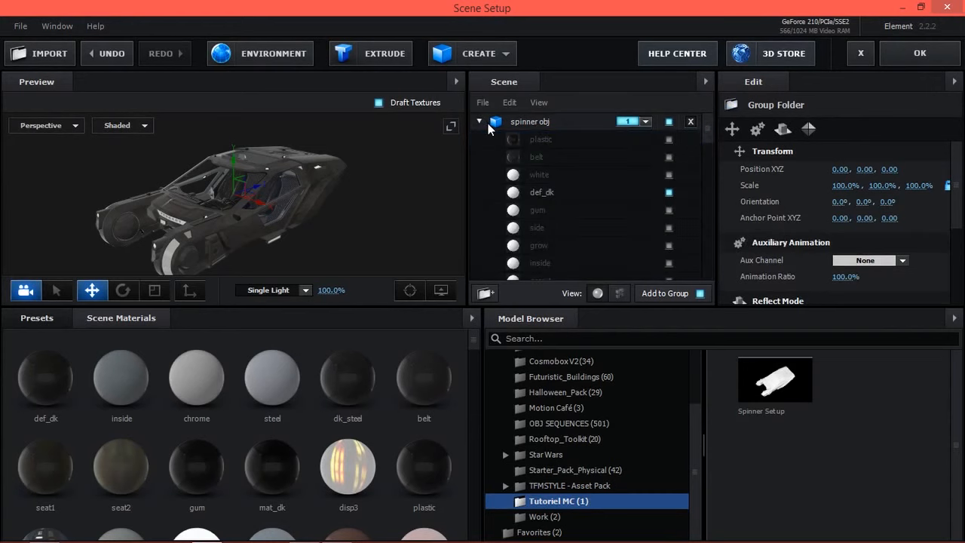
pyautogui.click(488, 123)
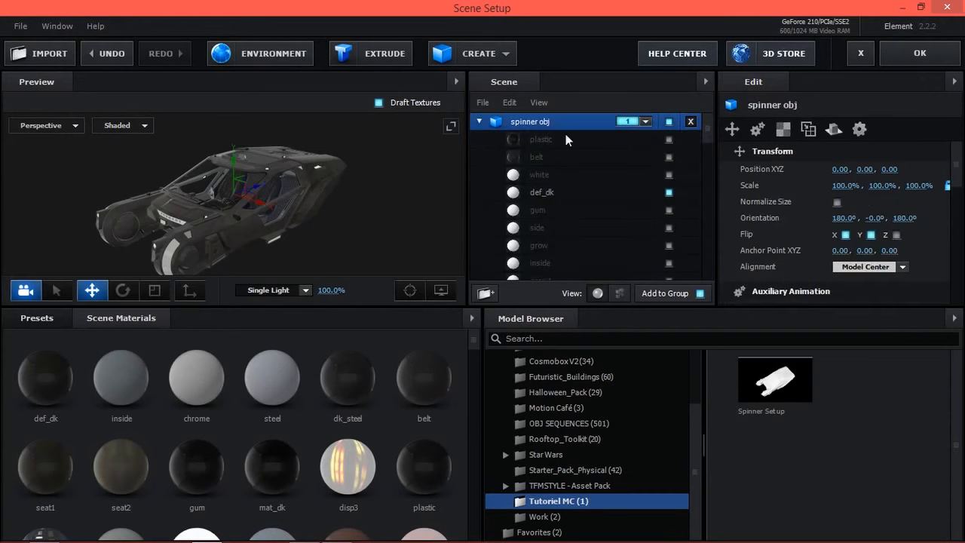
pyautogui.click(669, 192)
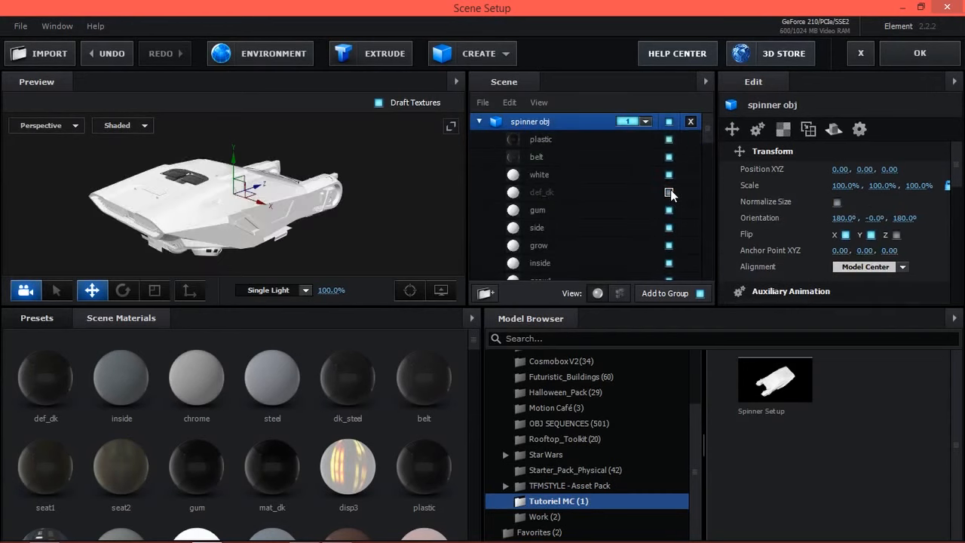
pyautogui.click(669, 193)
pyautogui.moveTo(328, 200); pyautogui.dragTo(306, 207)
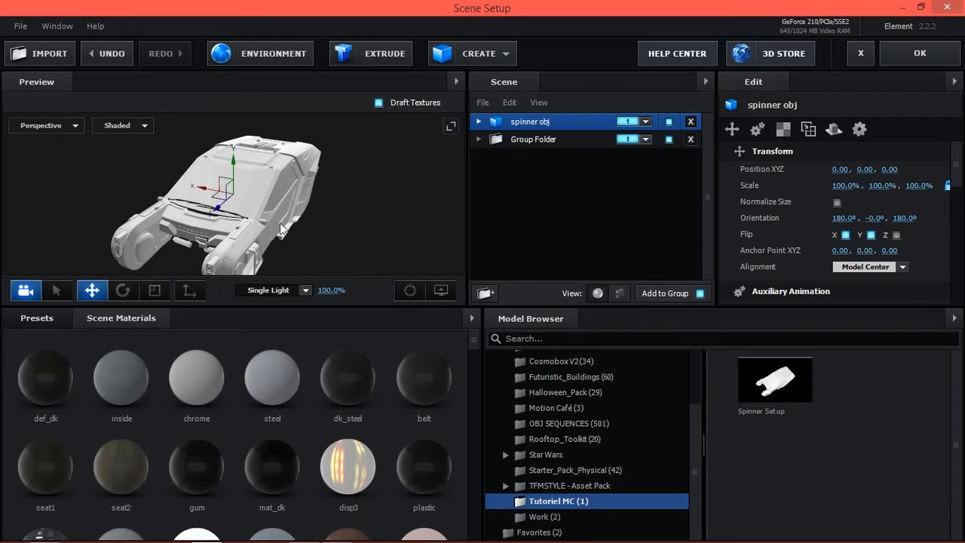
# - Apply the def_dk scene material to the whole spinner obj model and check its surfaces
pyautogui.click(524, 123)
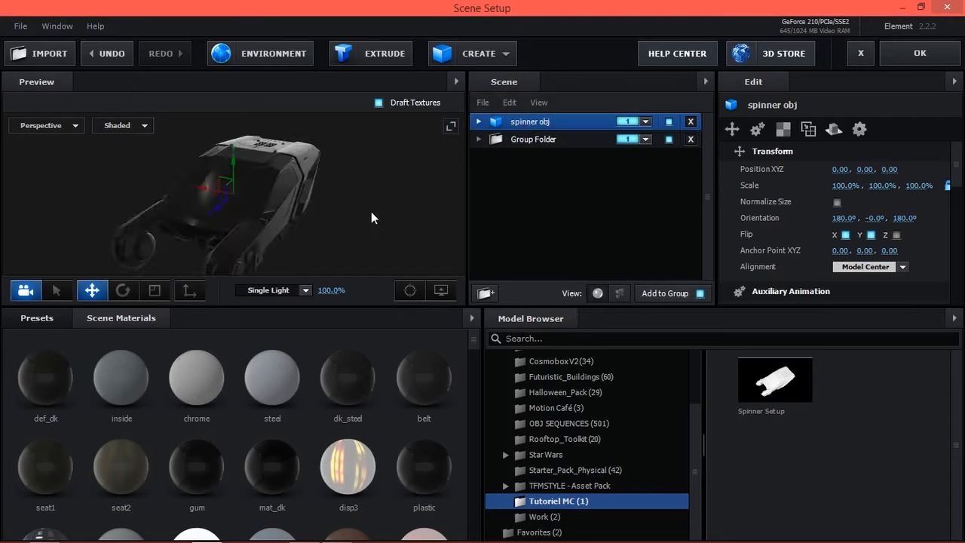
pyautogui.moveTo(371, 211); pyautogui.dragTo(320, 195)
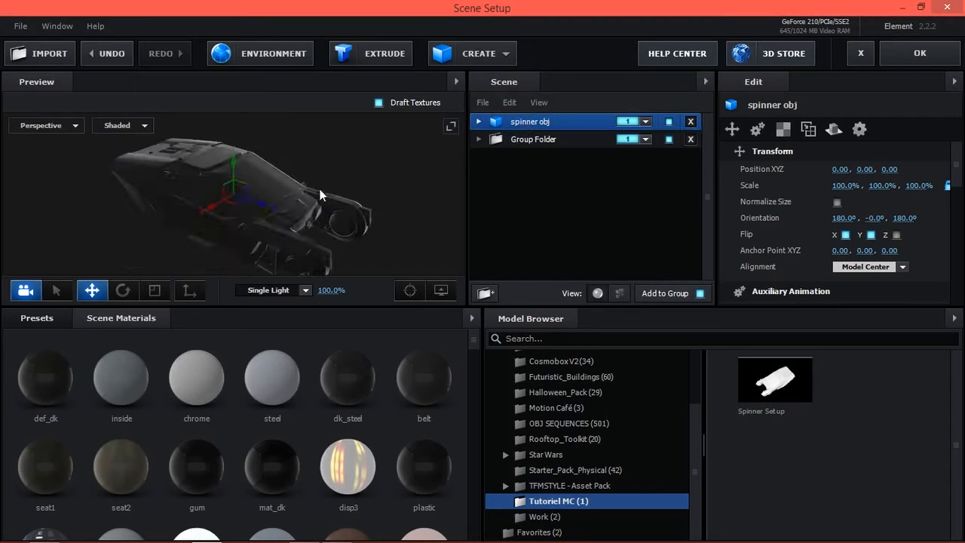
pyautogui.click(479, 122)
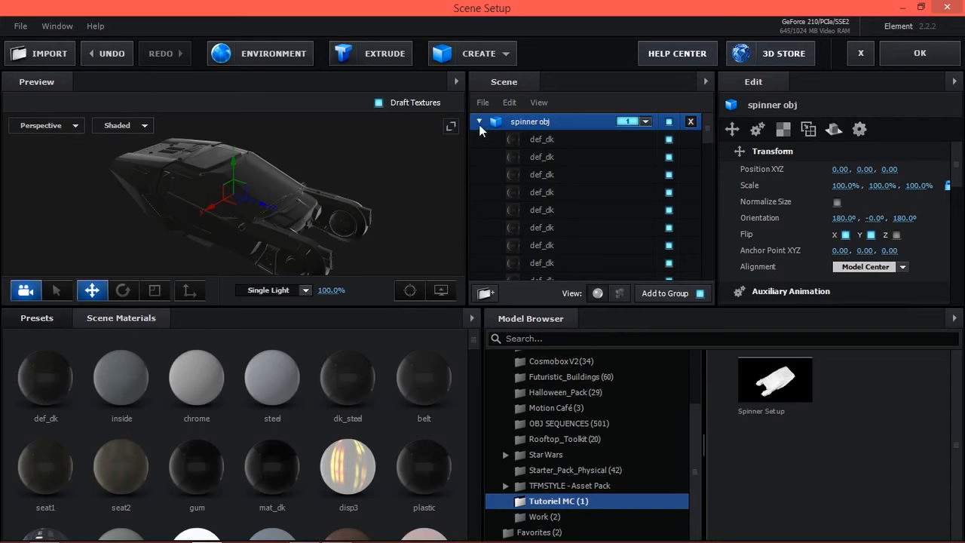
pyautogui.click(479, 123)
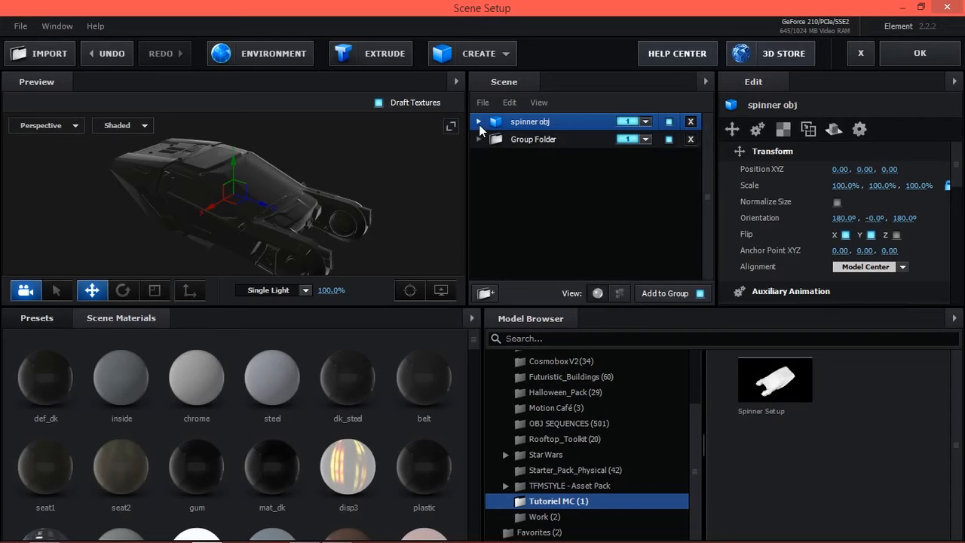
# - Save spinner obj as a model preset named spinner obj in the Tutoriel MC folder
pyautogui.rightClick(534, 123)
pyautogui.press('Escape')
pyautogui.rightClick(536, 123)
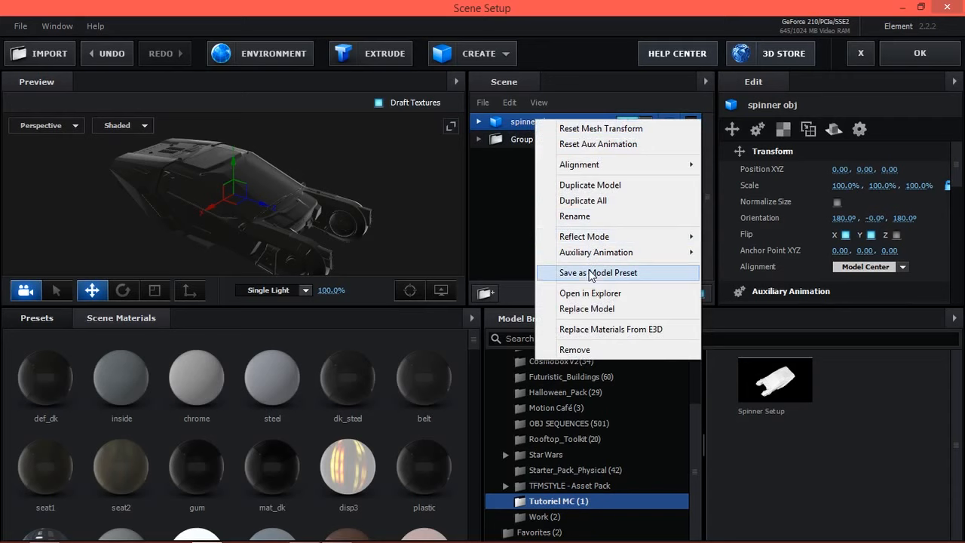
pyautogui.click(592, 273)
pyautogui.doubleClick(427, 195)
pyautogui.scroll(-3, 476, 253)
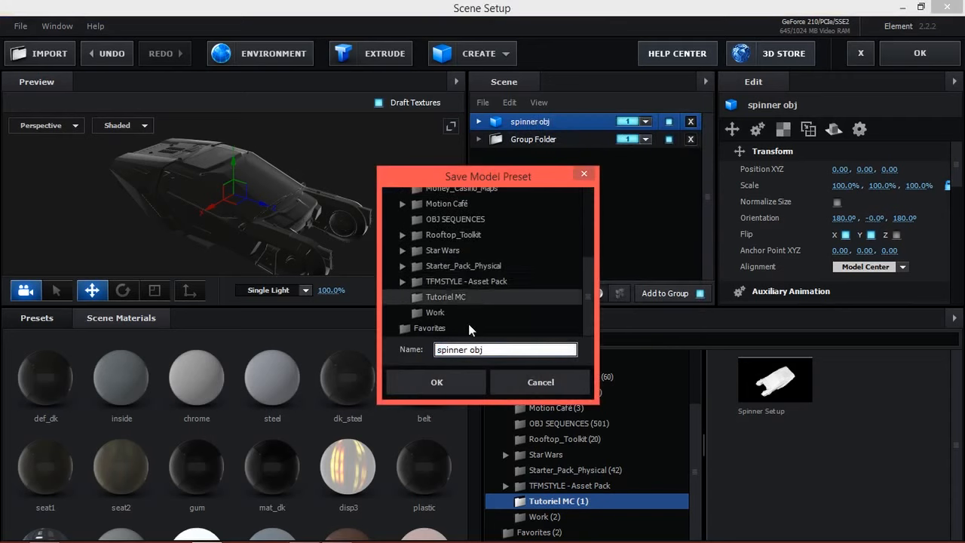
pyautogui.click(455, 296)
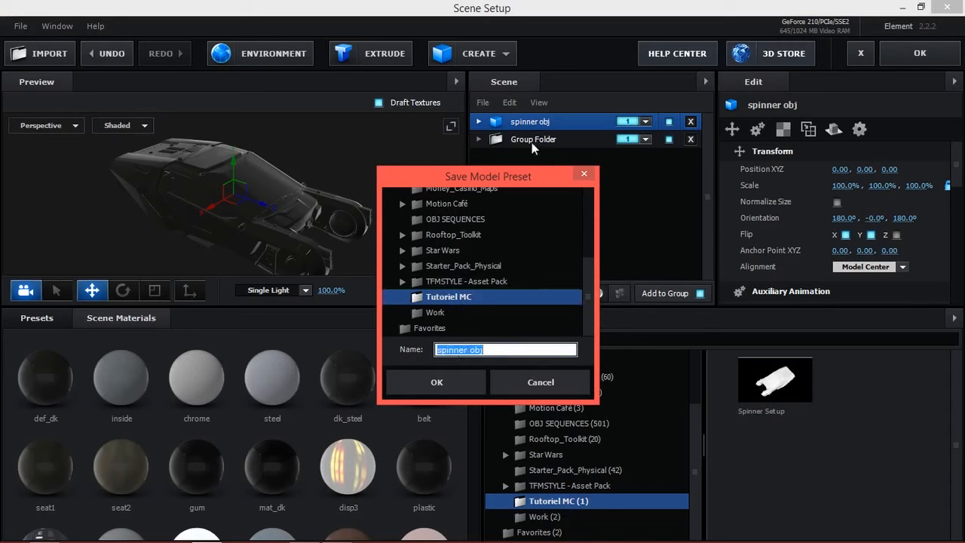
pyautogui.click(437, 383)
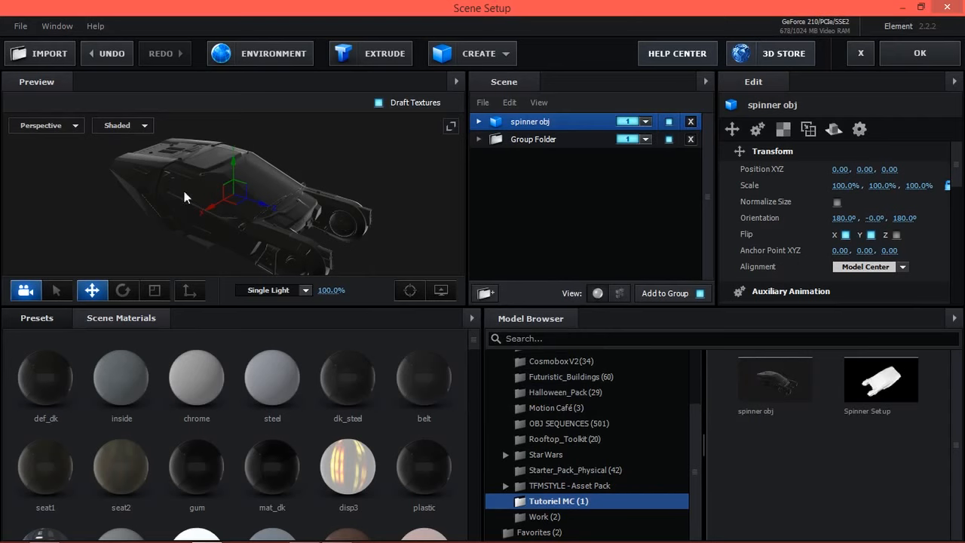
# - Hide the Group Folder, remove spinner obj from the scene and add it again from its saved model preset
pyautogui.click(670, 138)
pyautogui.click(690, 121)
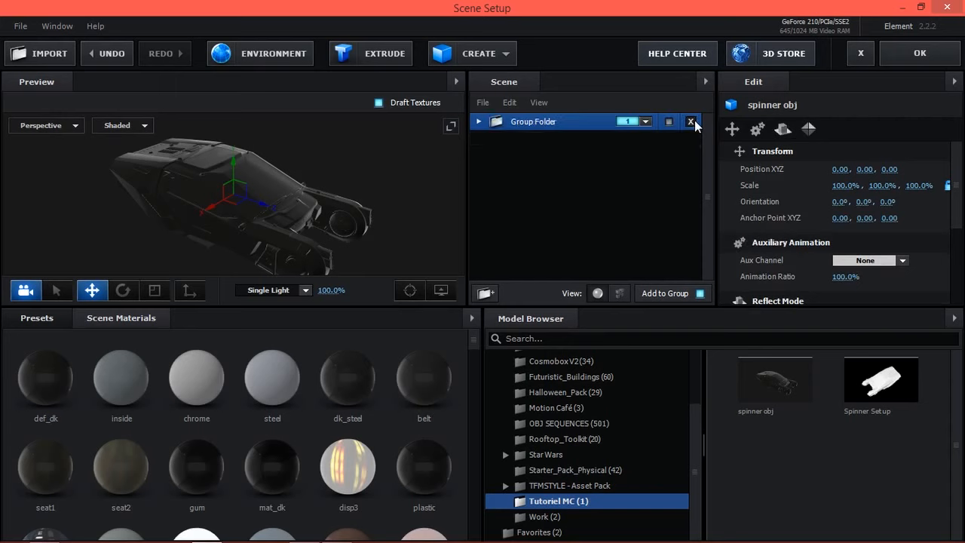
pyautogui.doubleClick(781, 374)
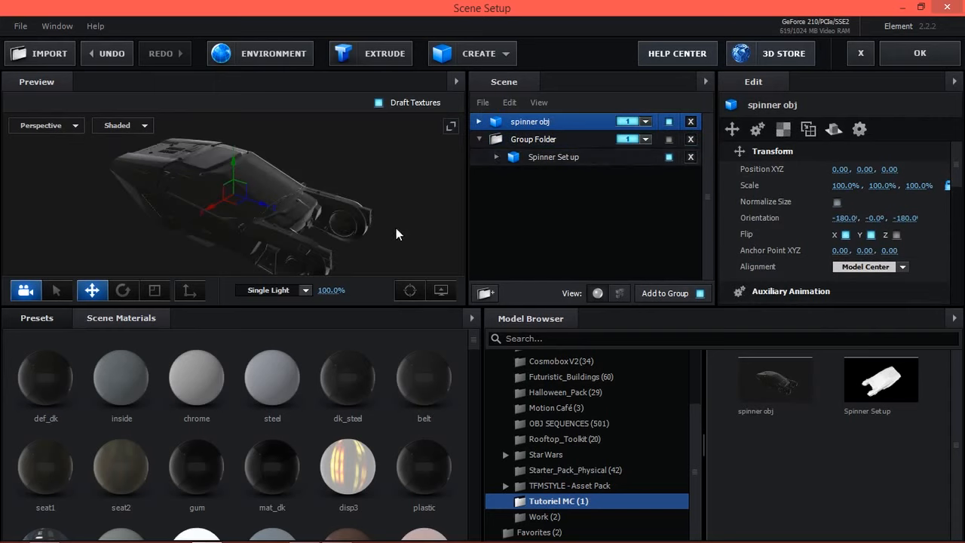
pyautogui.moveTo(309, 232)
pyautogui.mouseDown()
pyautogui.moveTo(261, 224)
pyautogui.moveTo(316, 225)
pyautogui.mouseUp()
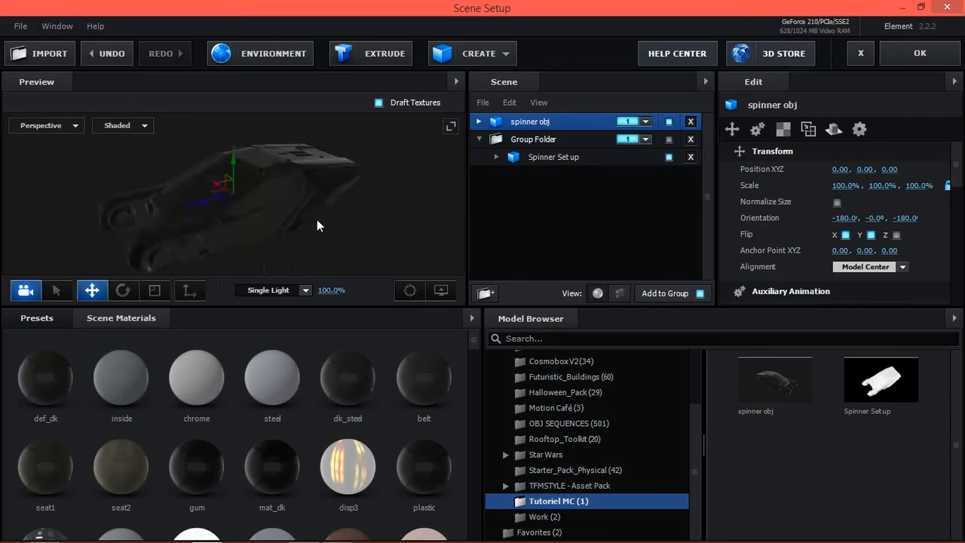